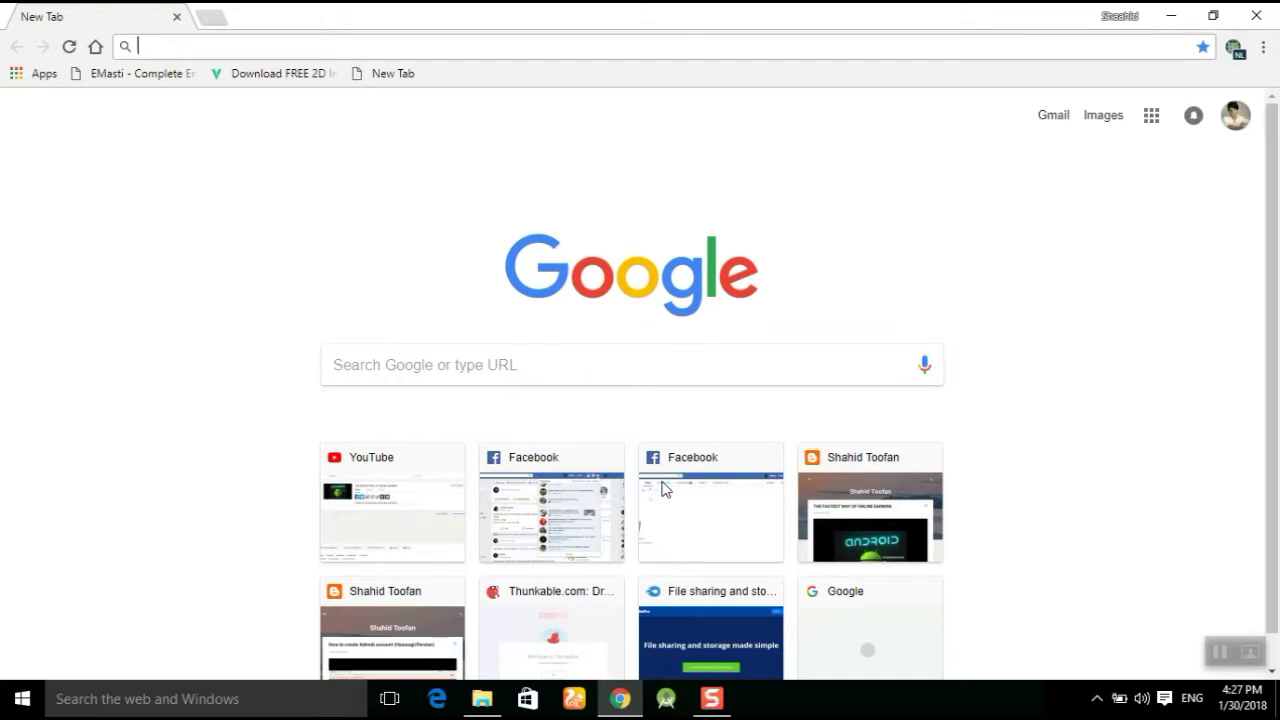
# Search the web for 'google play console'.
pyautogui.write('google ')
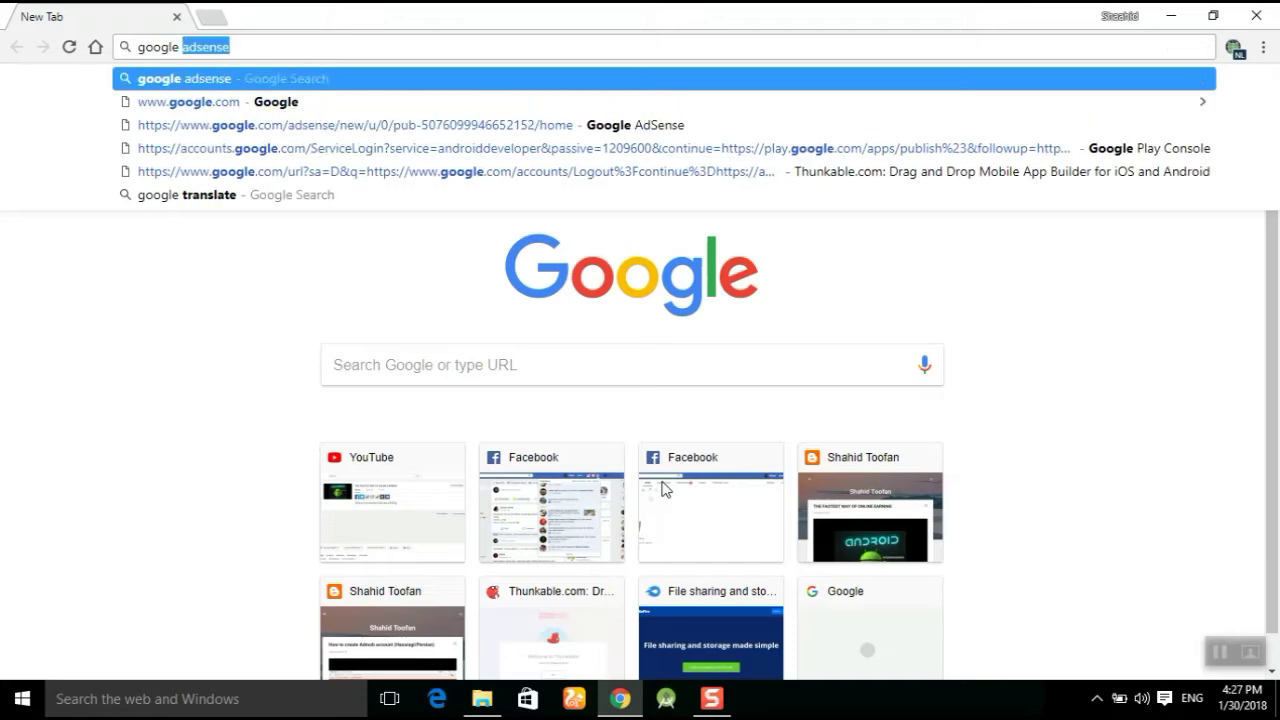
pyautogui.write('play console')
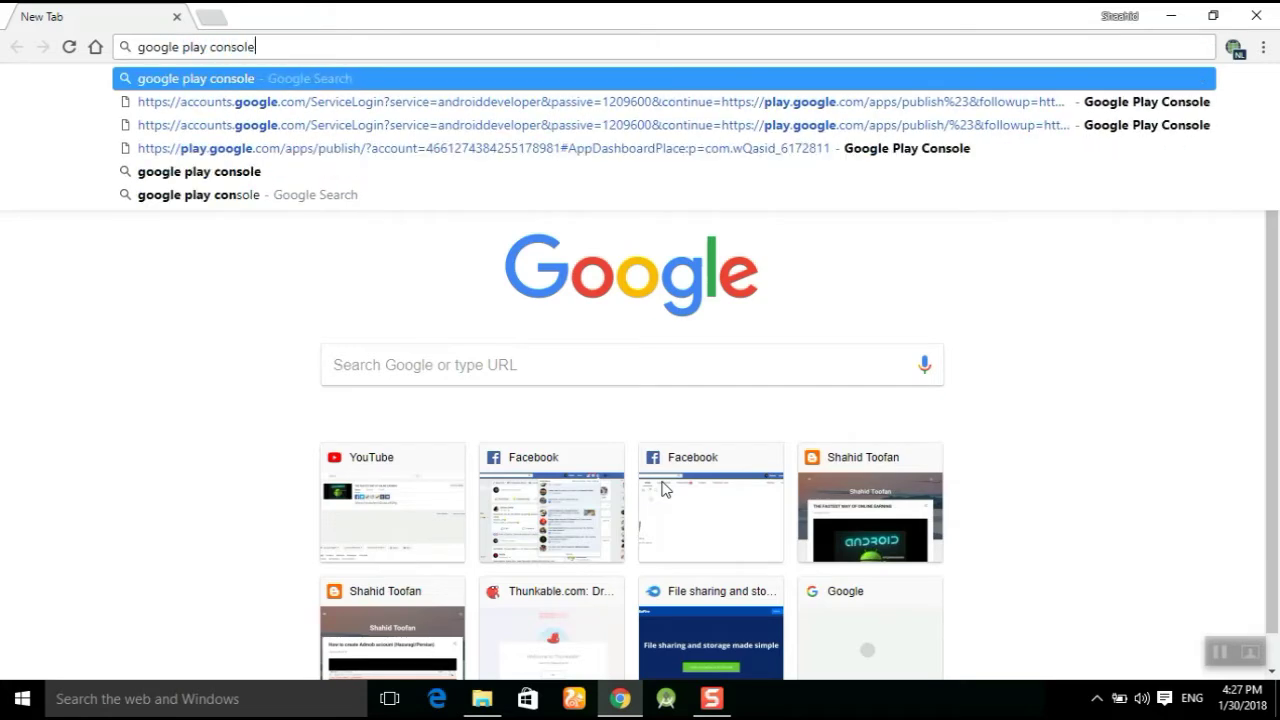
pyautogui.press('Return')
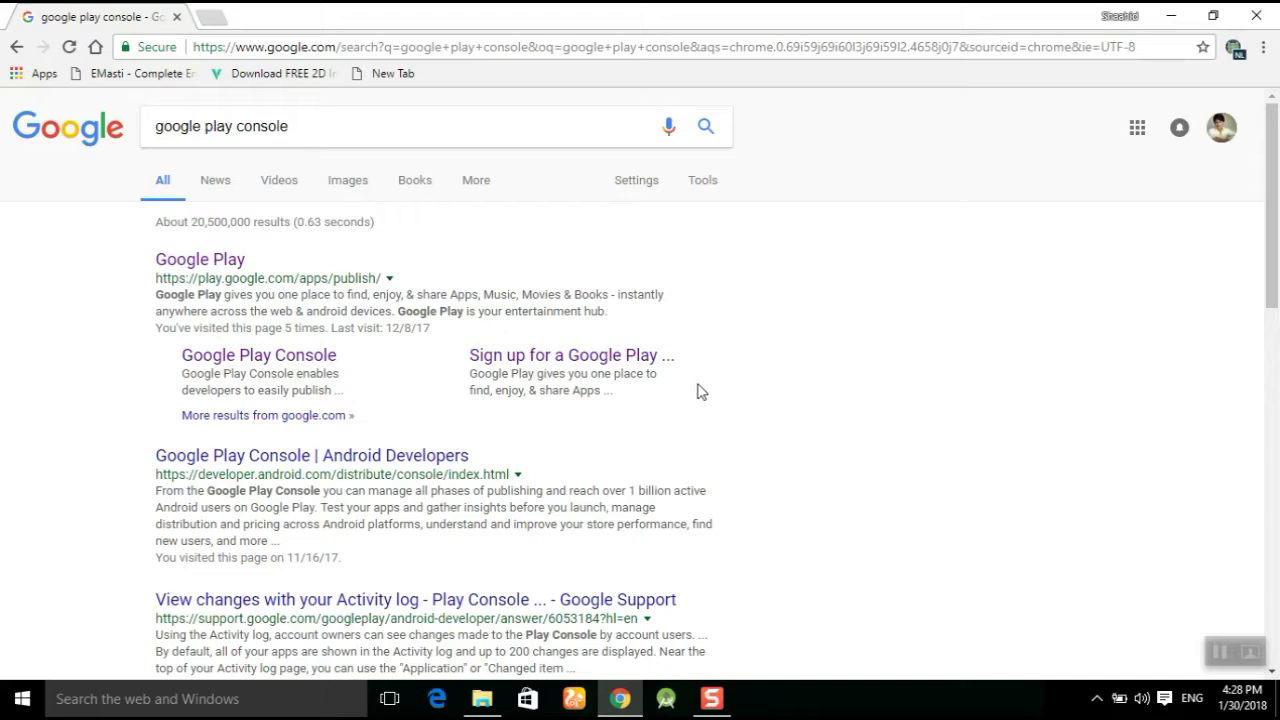
# Follow the Google Play result to the Play Console's All applications list.
pyautogui.click(223, 258)
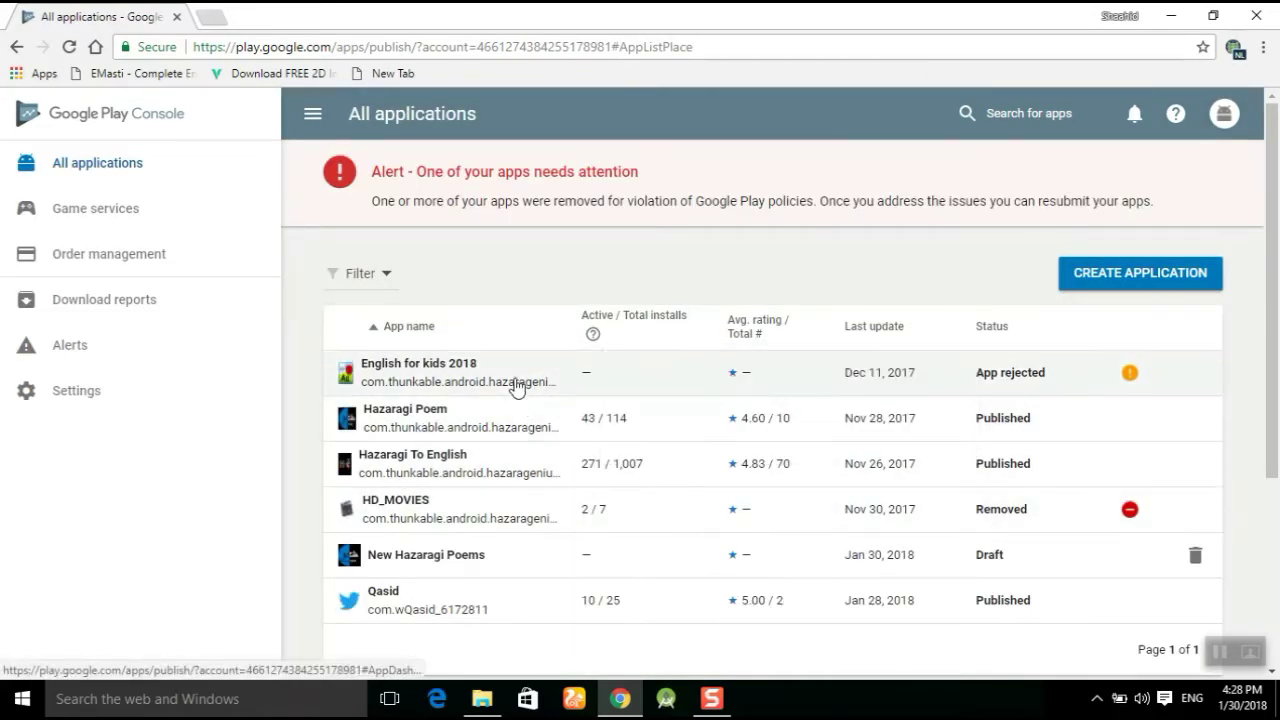
pyautogui.click(486, 574)
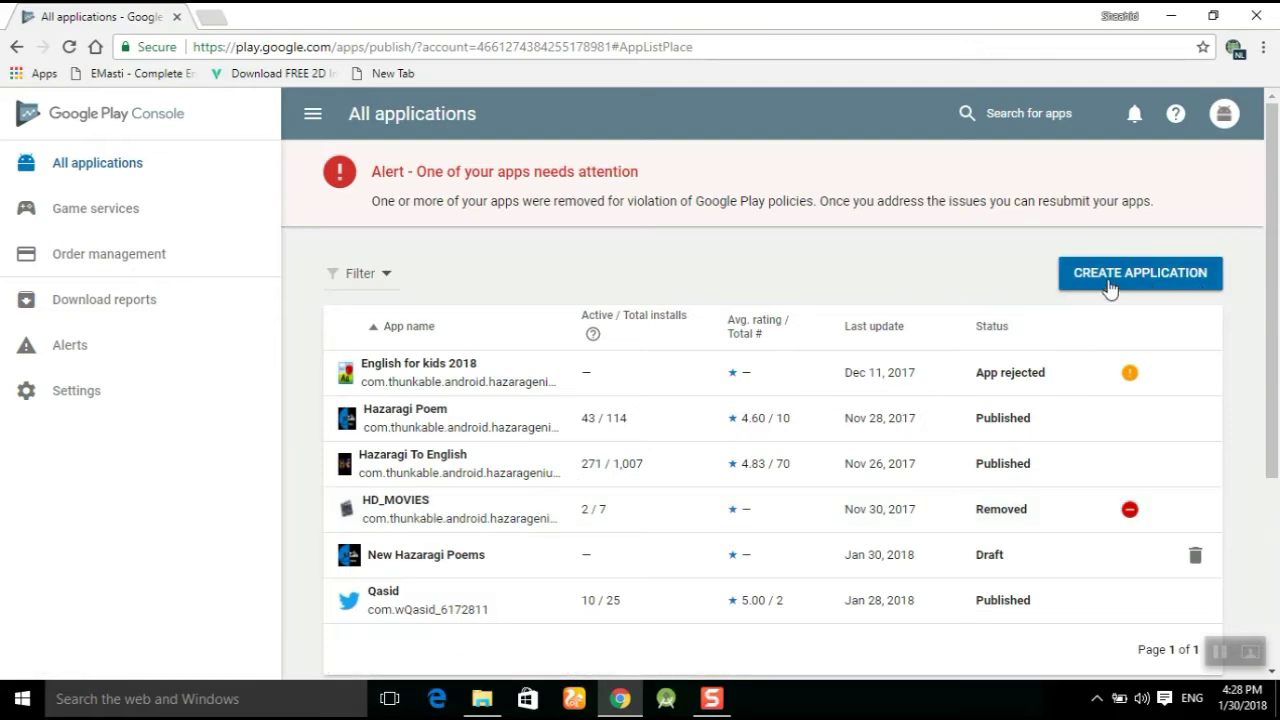
# Create a new app titled 'ST Channel' with English (United States) as its default language.
pyautogui.click(1160, 282)
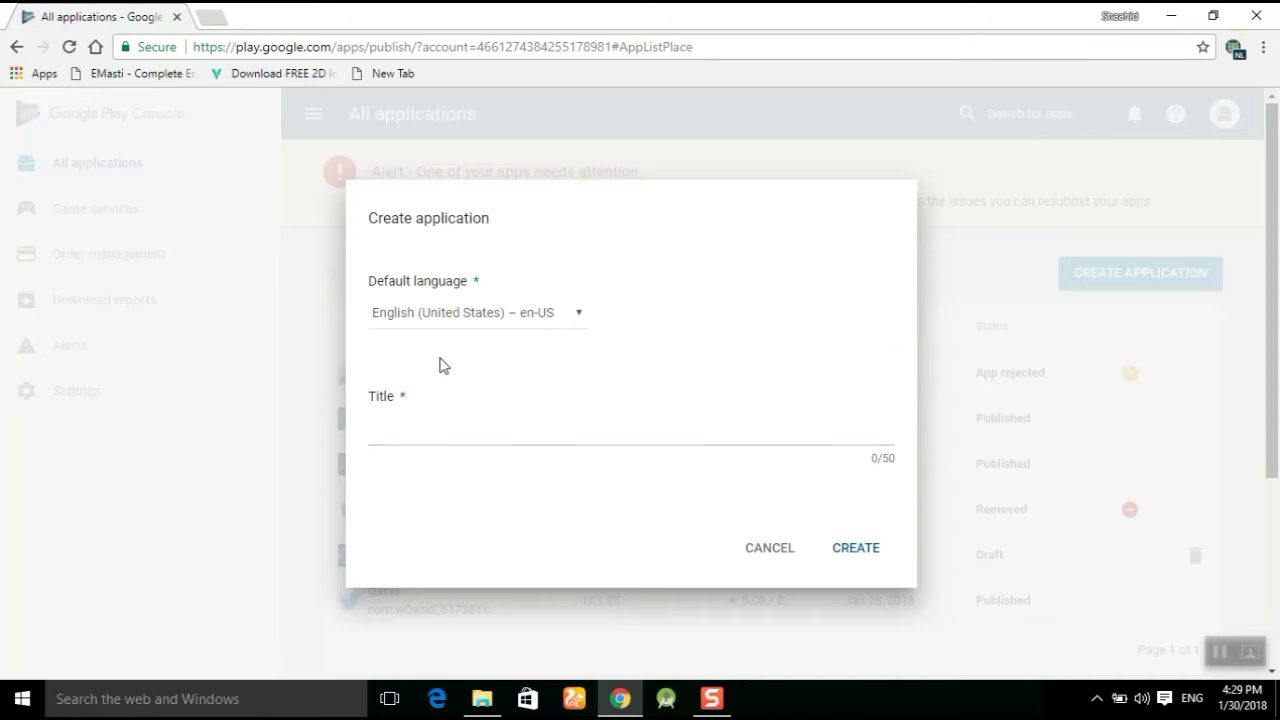
pyautogui.click(579, 322)
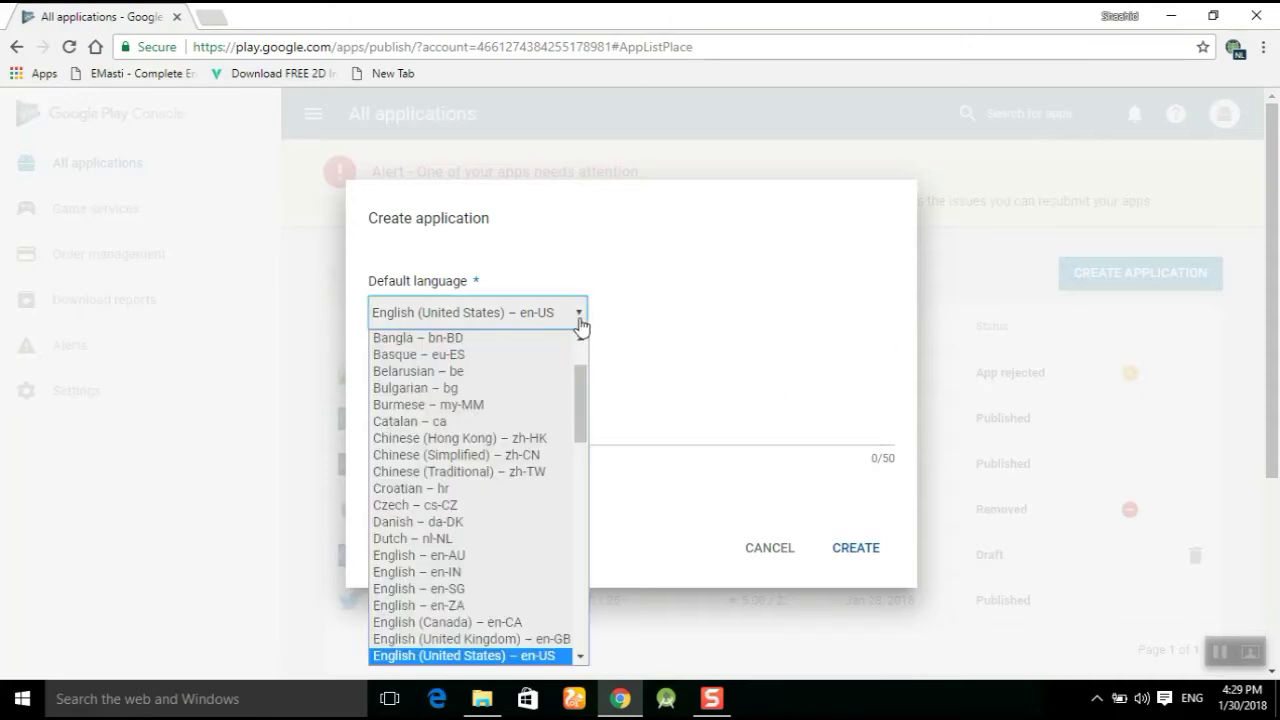
pyautogui.click(418, 424)
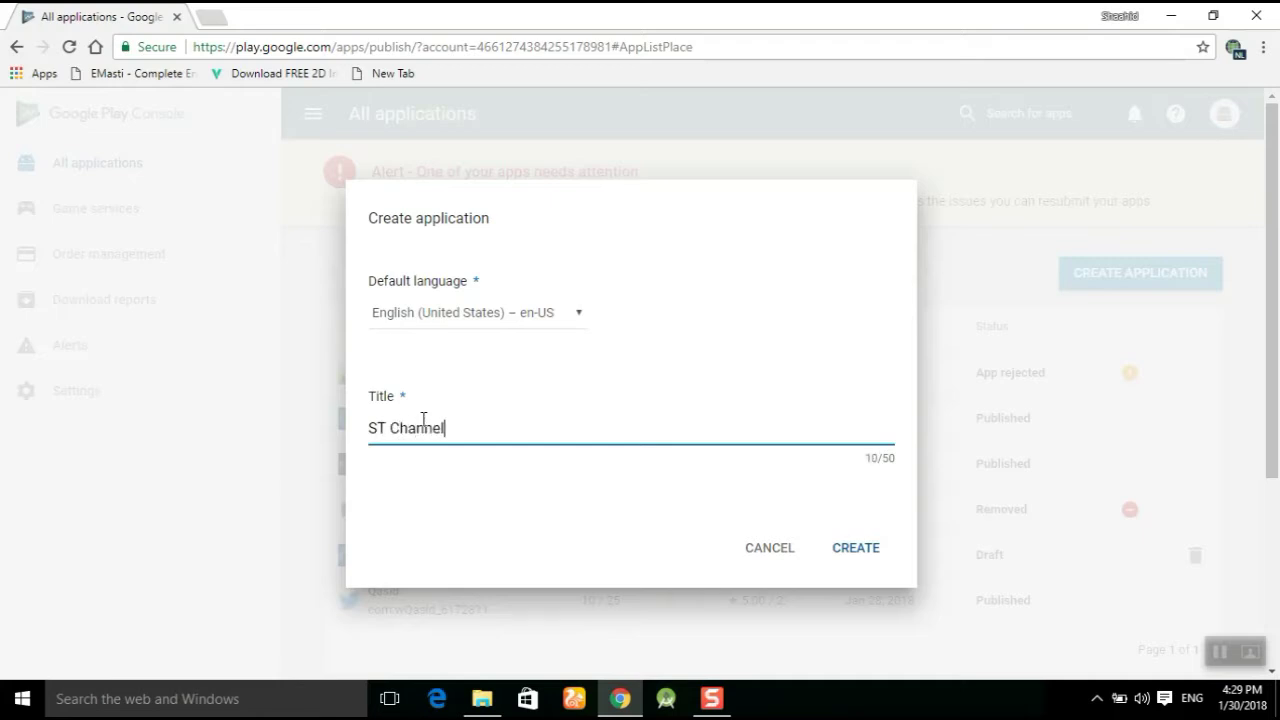
pyautogui.click(872, 552)
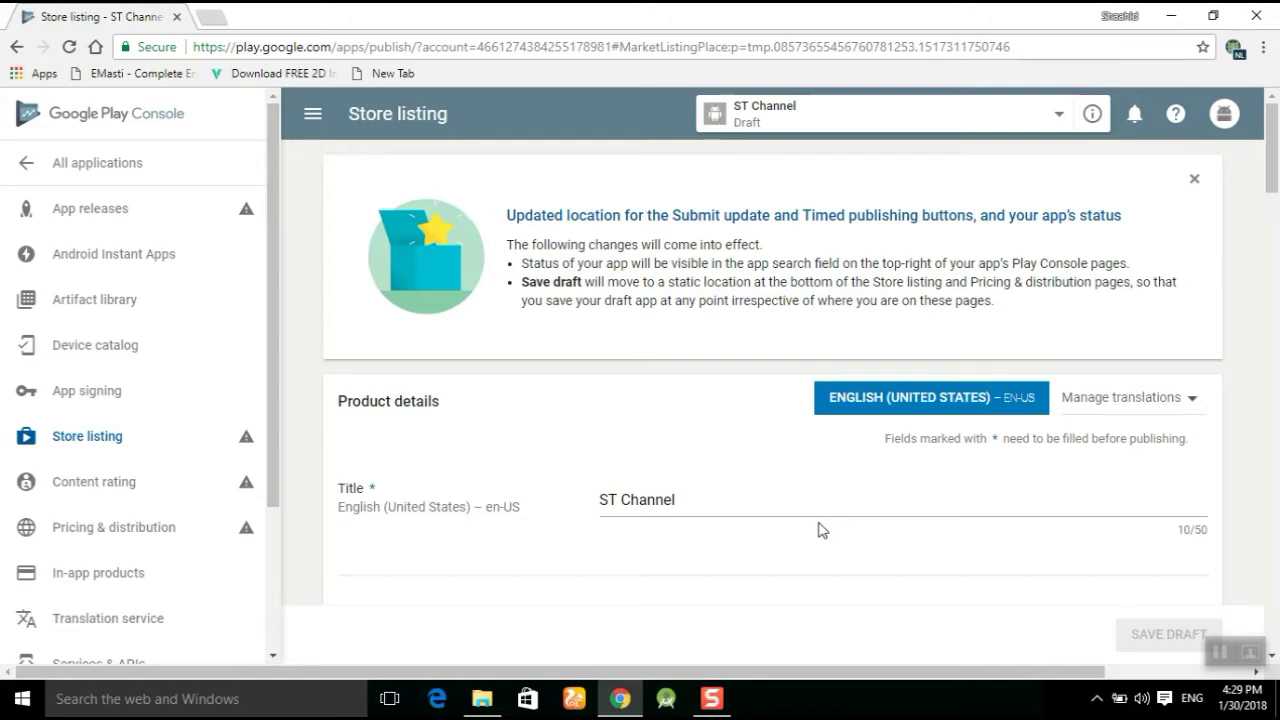
pyautogui.scroll(-2, 818, 530)
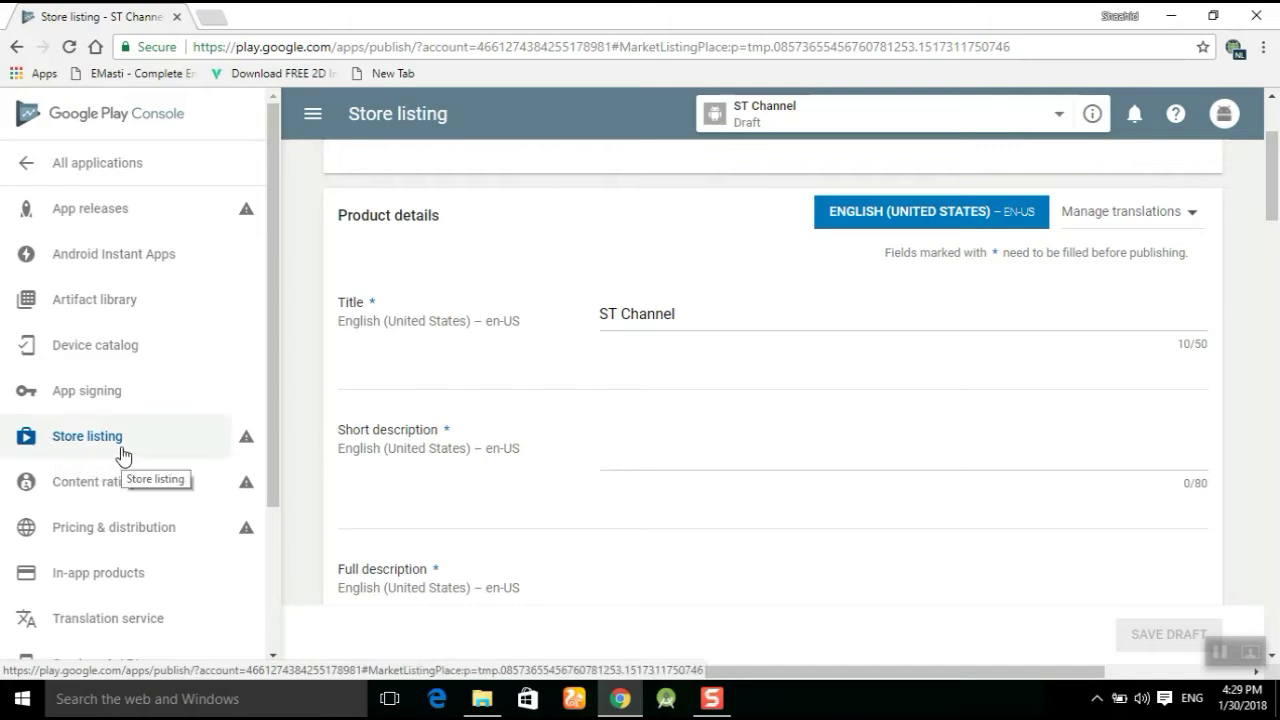
pyautogui.moveTo(120, 451)
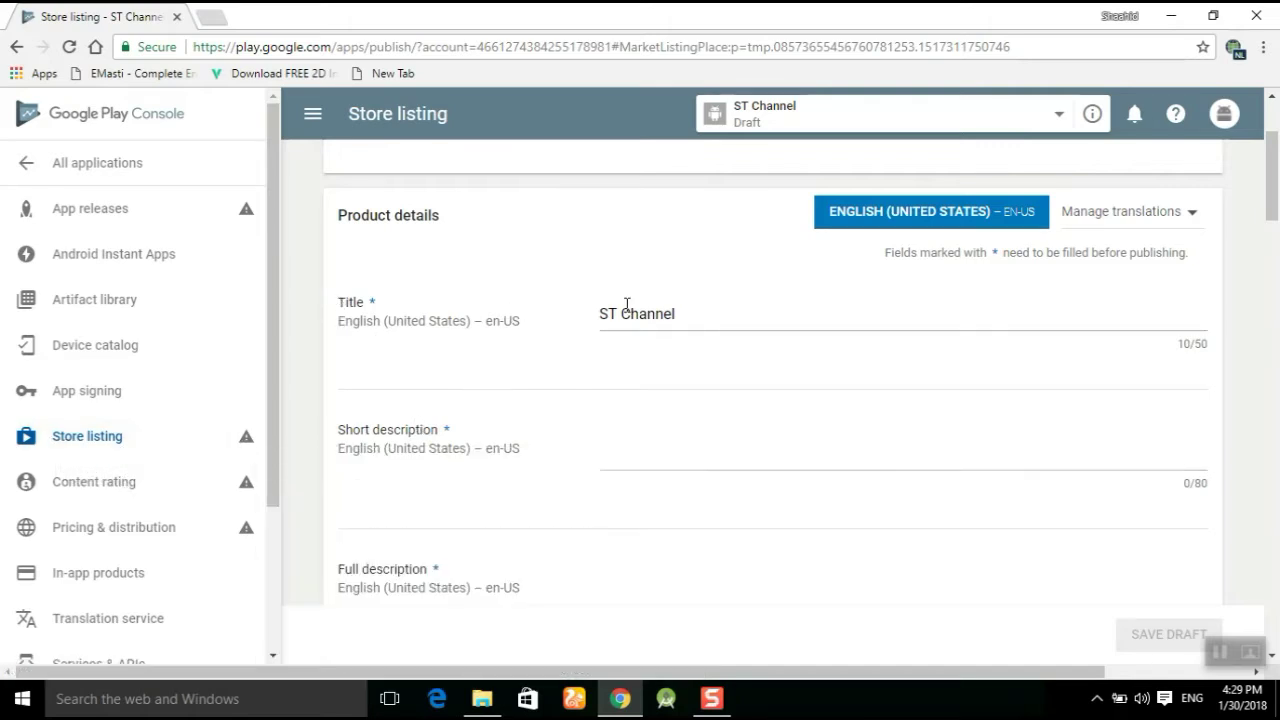
pyautogui.scroll(-1, 794, 414)
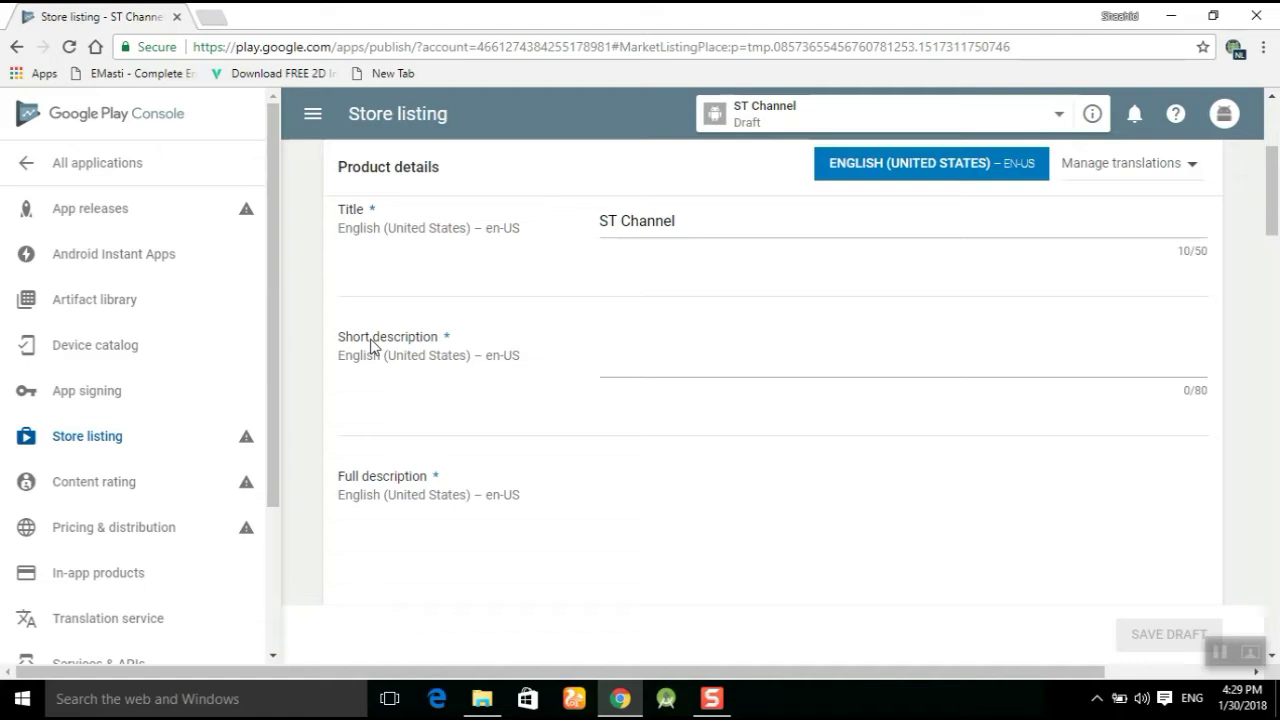
pyautogui.click(685, 371)
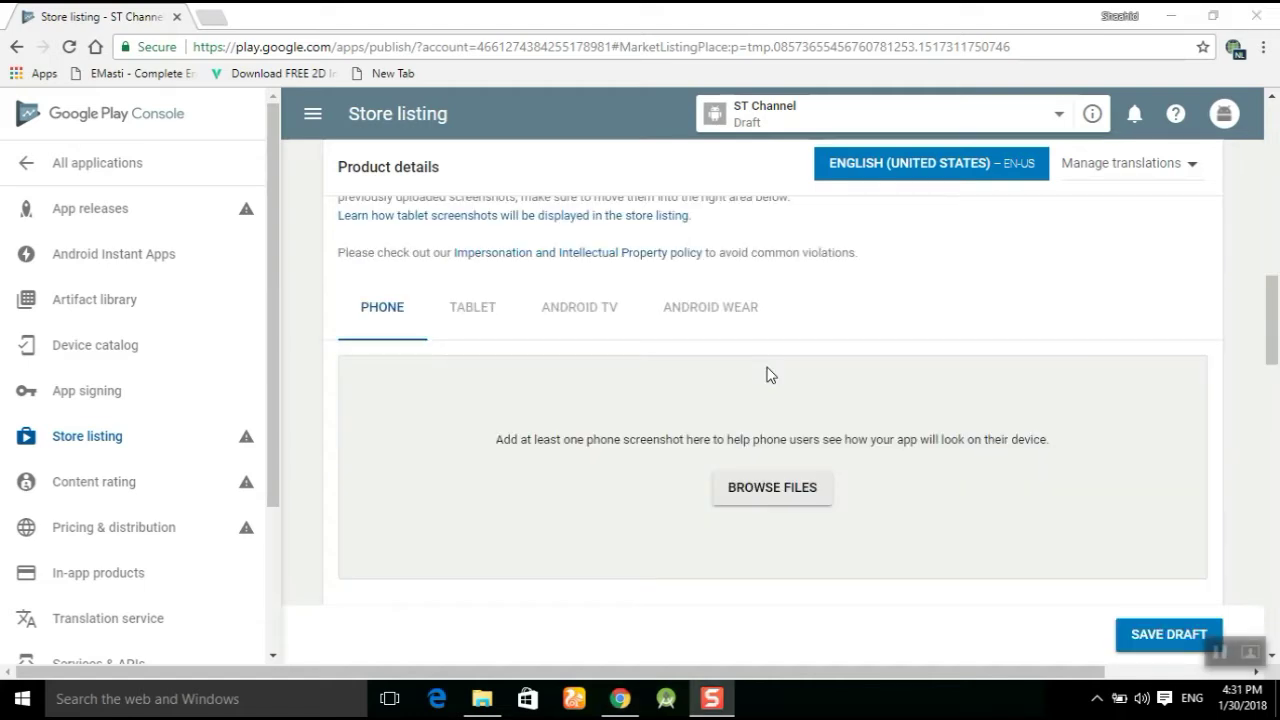
pyautogui.scroll(-1, 828, 500)
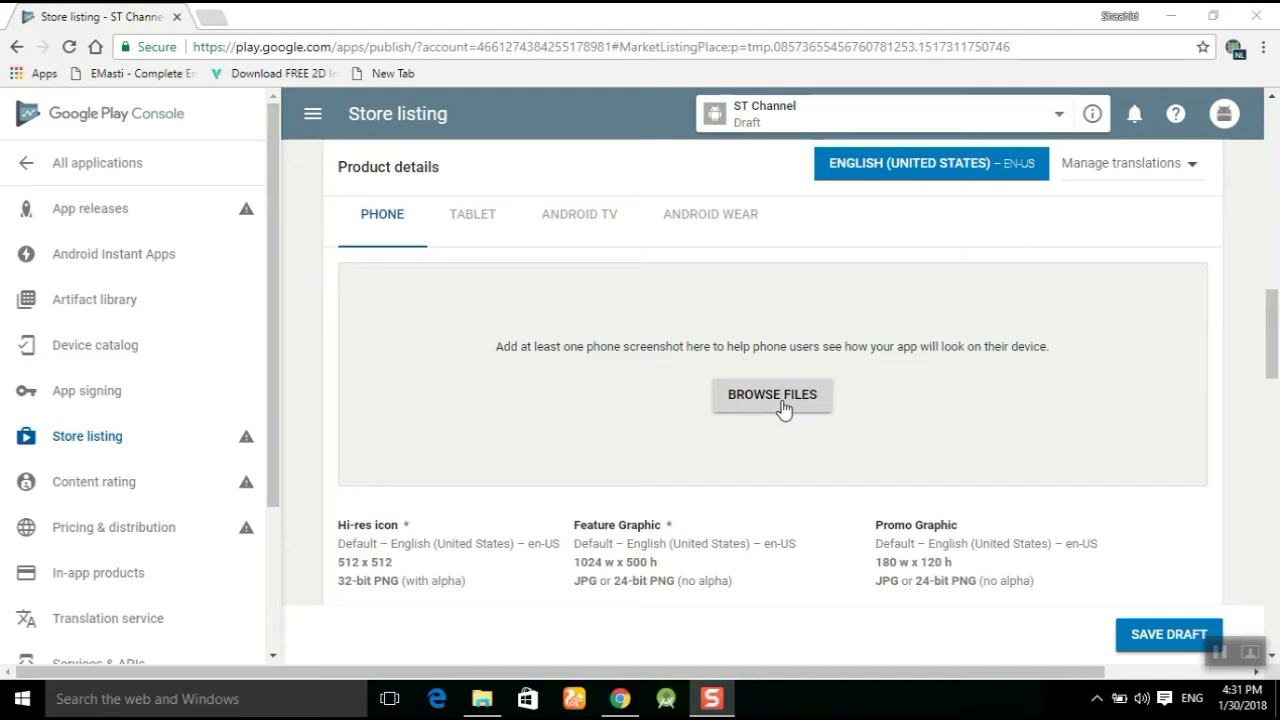
pyautogui.scroll(-2, 783, 408)
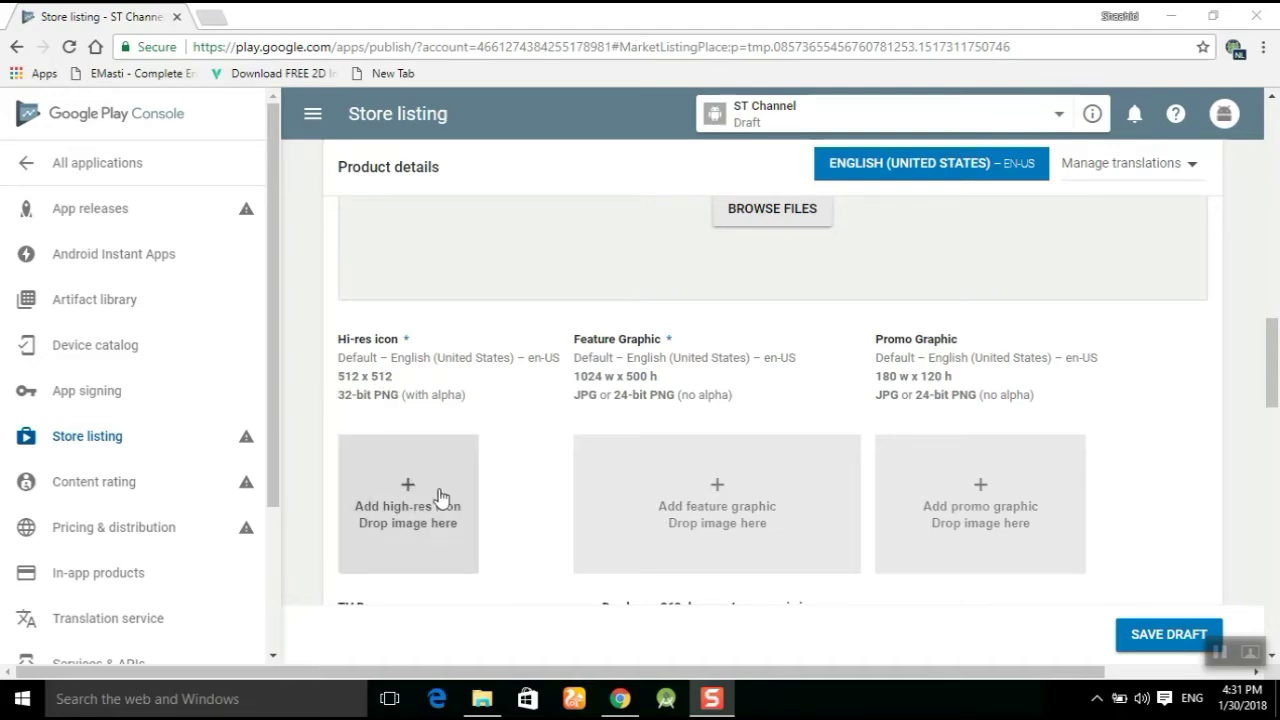
pyautogui.scroll(1, 440, 503)
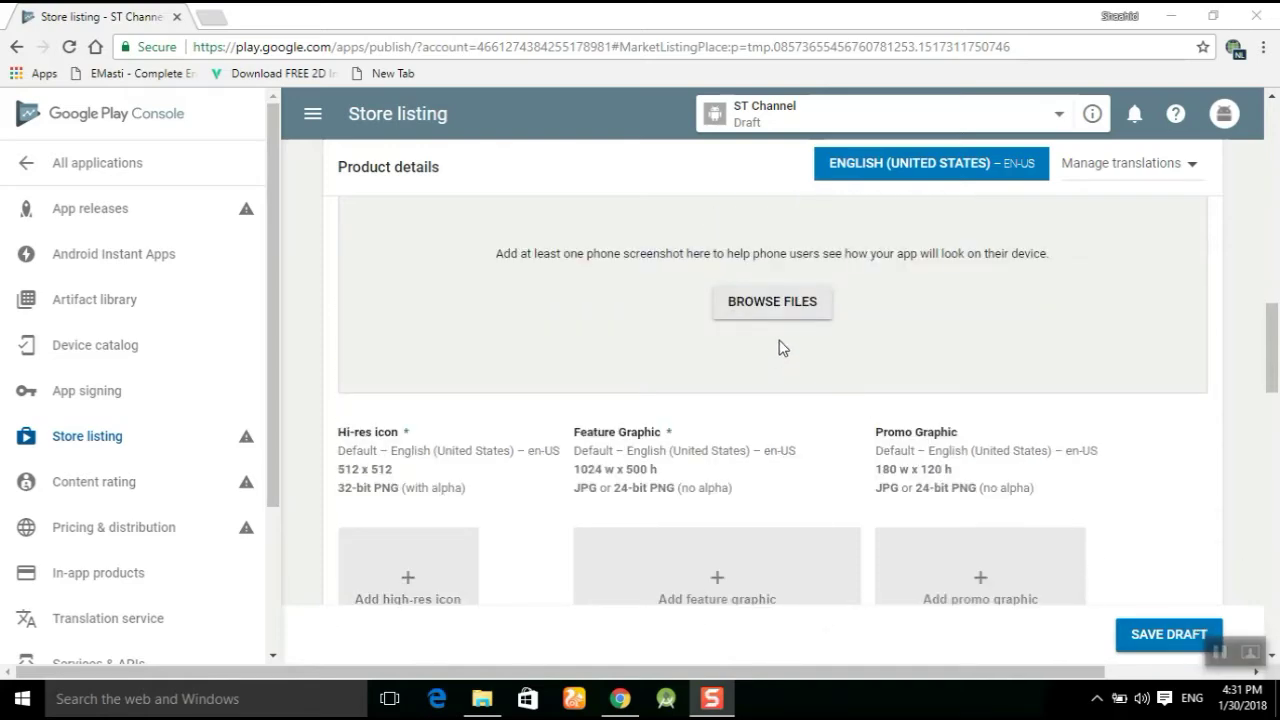
pyautogui.click(772, 303)
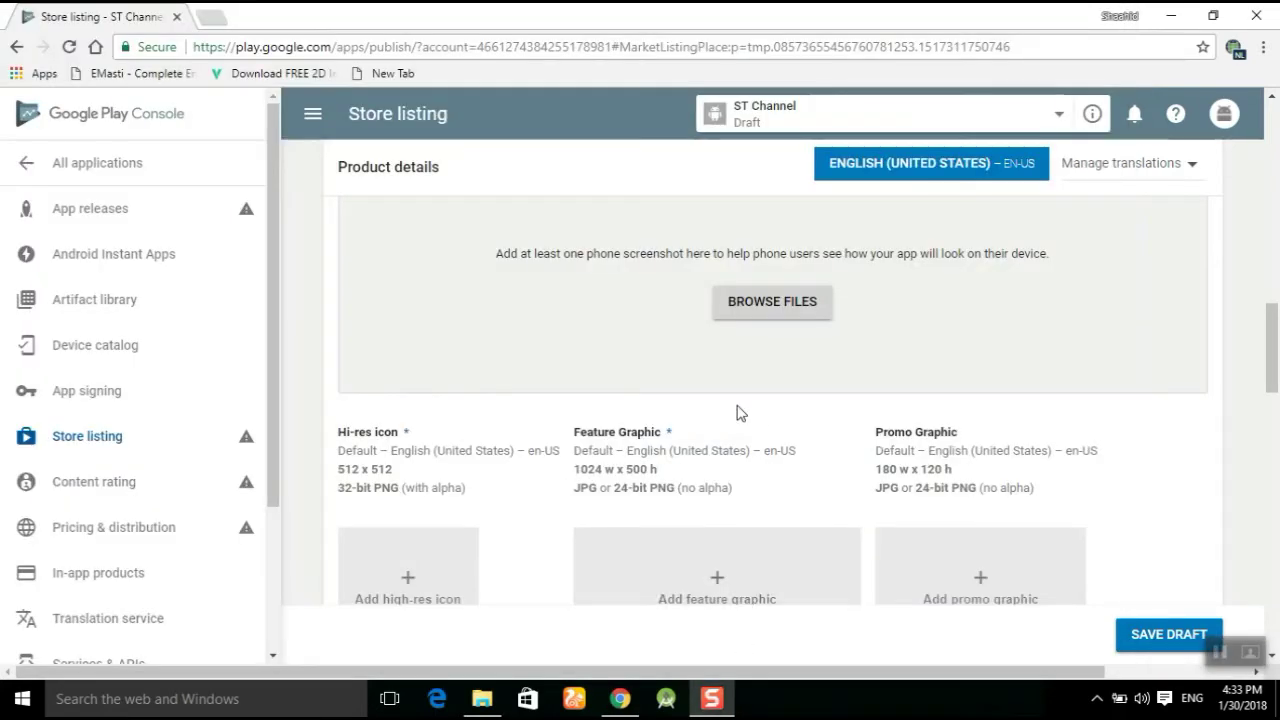
pyautogui.scroll(1, 770, 350)
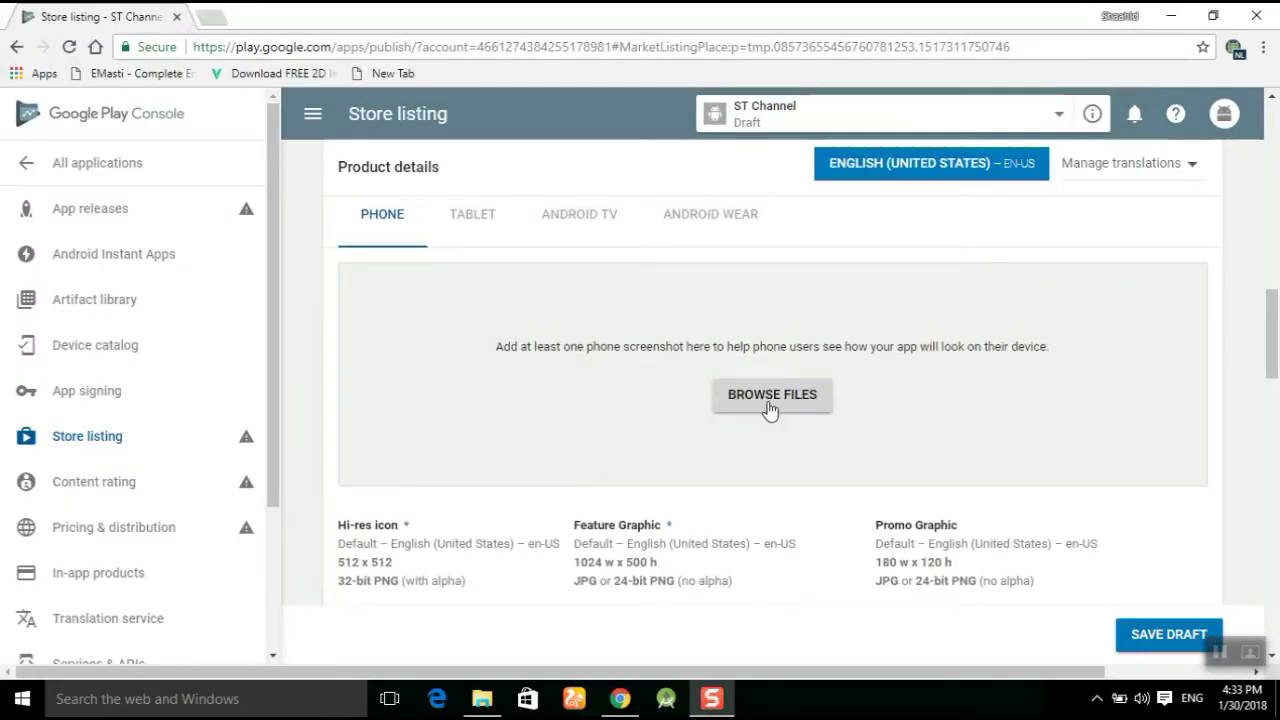
# Upload the two phone screenshot files to the store listing.
pyautogui.click(770, 404)
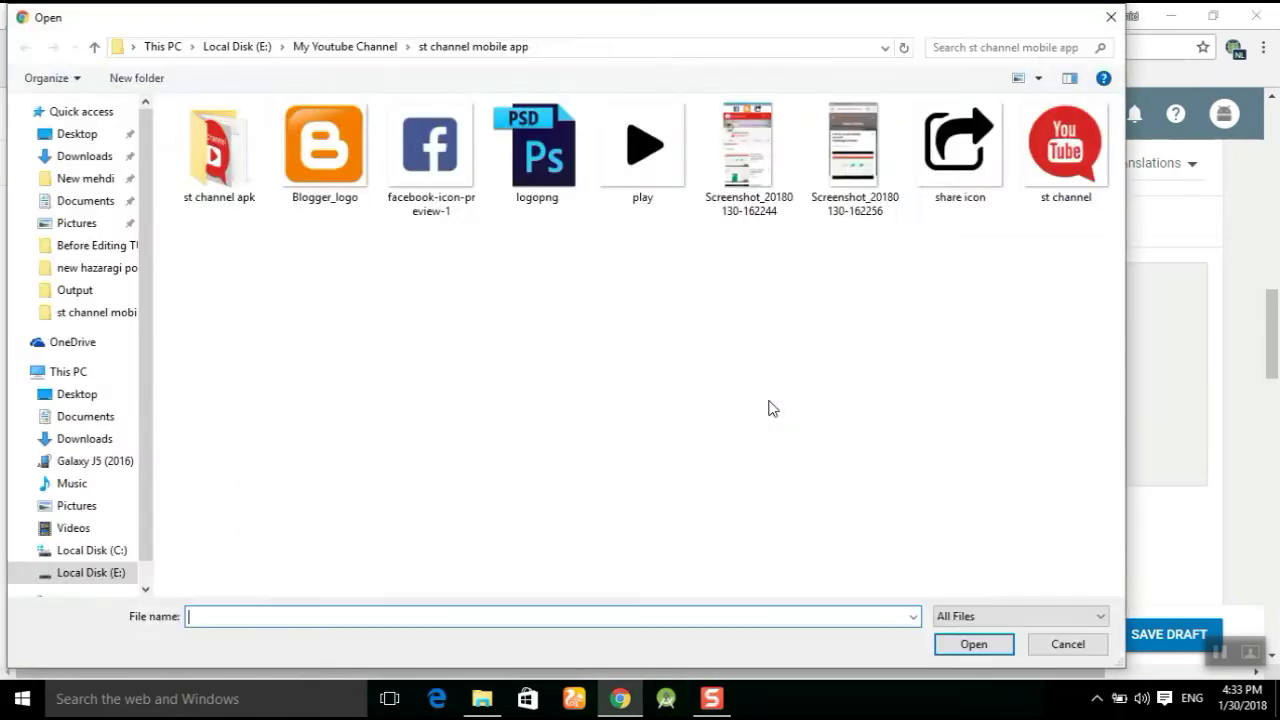
pyautogui.moveTo(880, 290); pyautogui.dragTo(781, 150)
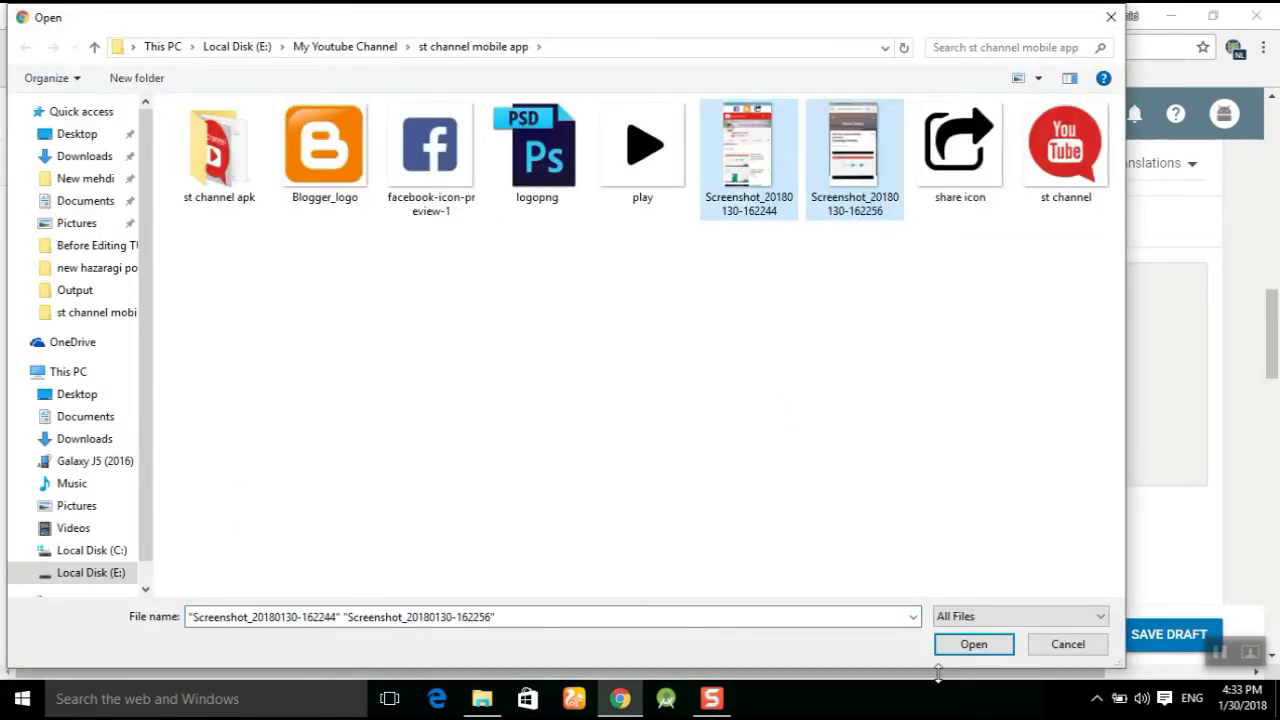
pyautogui.click(974, 645)
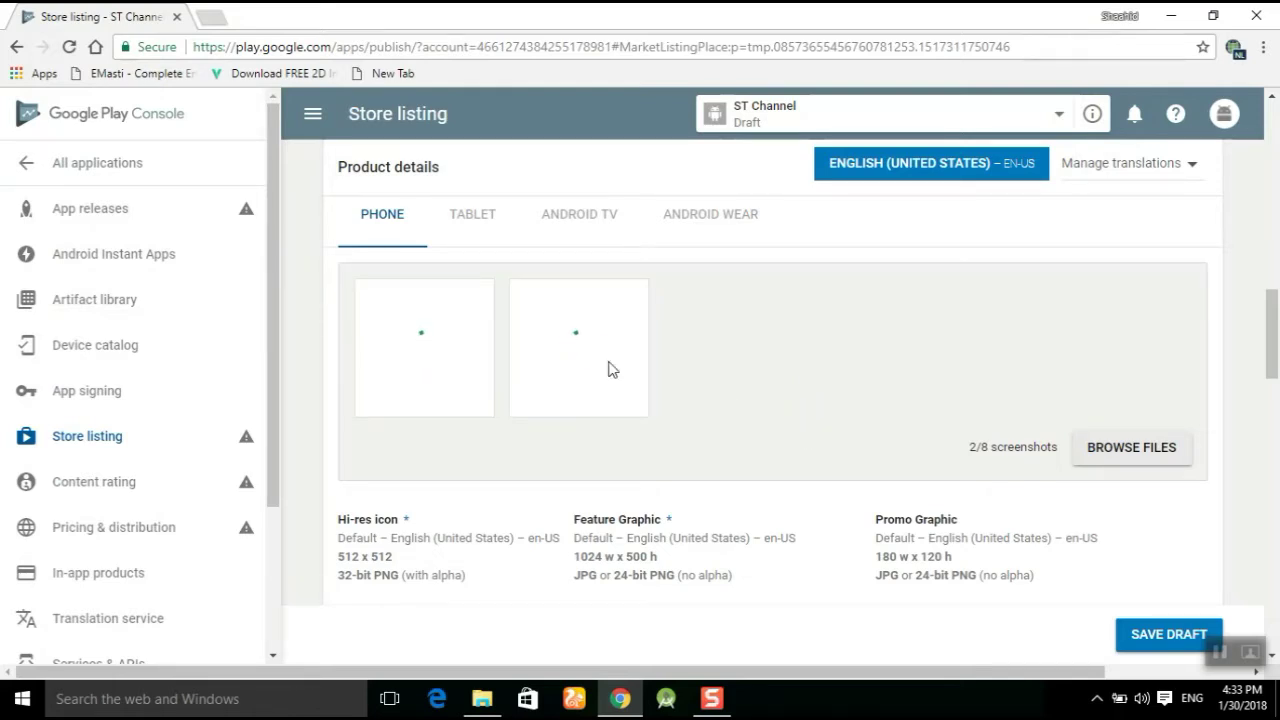
pyautogui.scroll(-2, 610, 387)
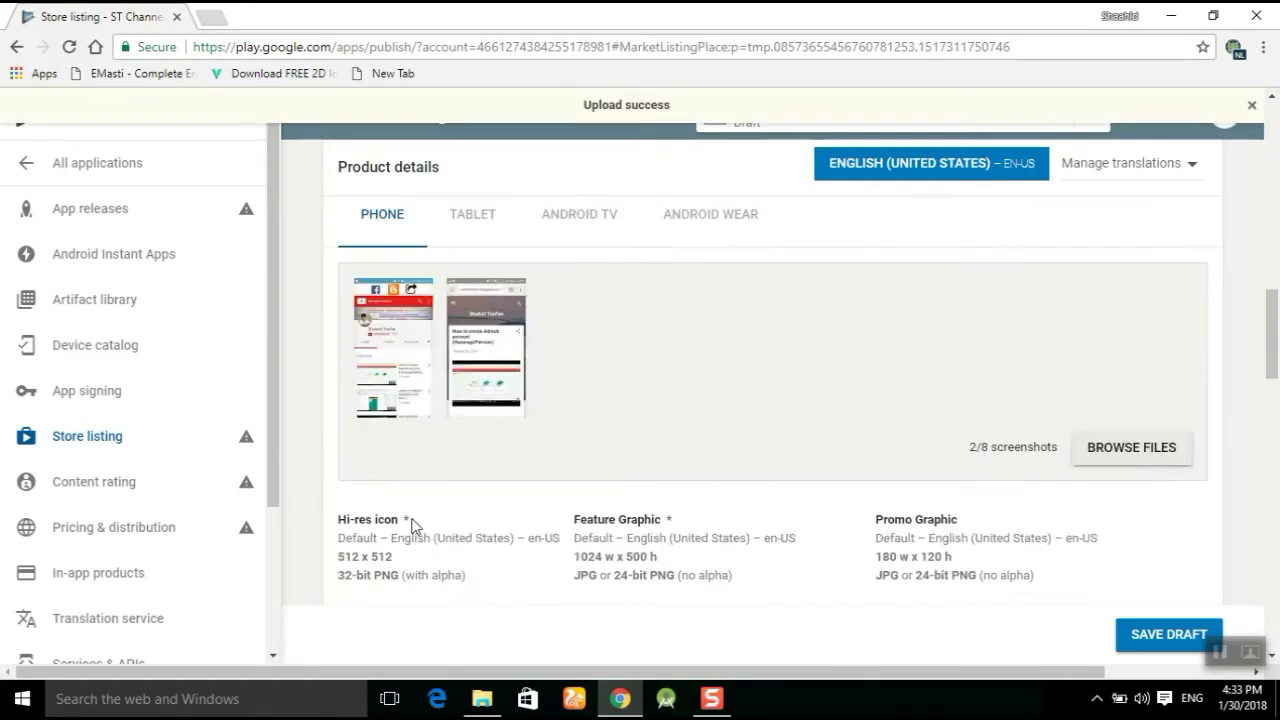
# Upload the stchannel logo image from the st channel apk folder as the hi-res icon.
pyautogui.click(403, 565)
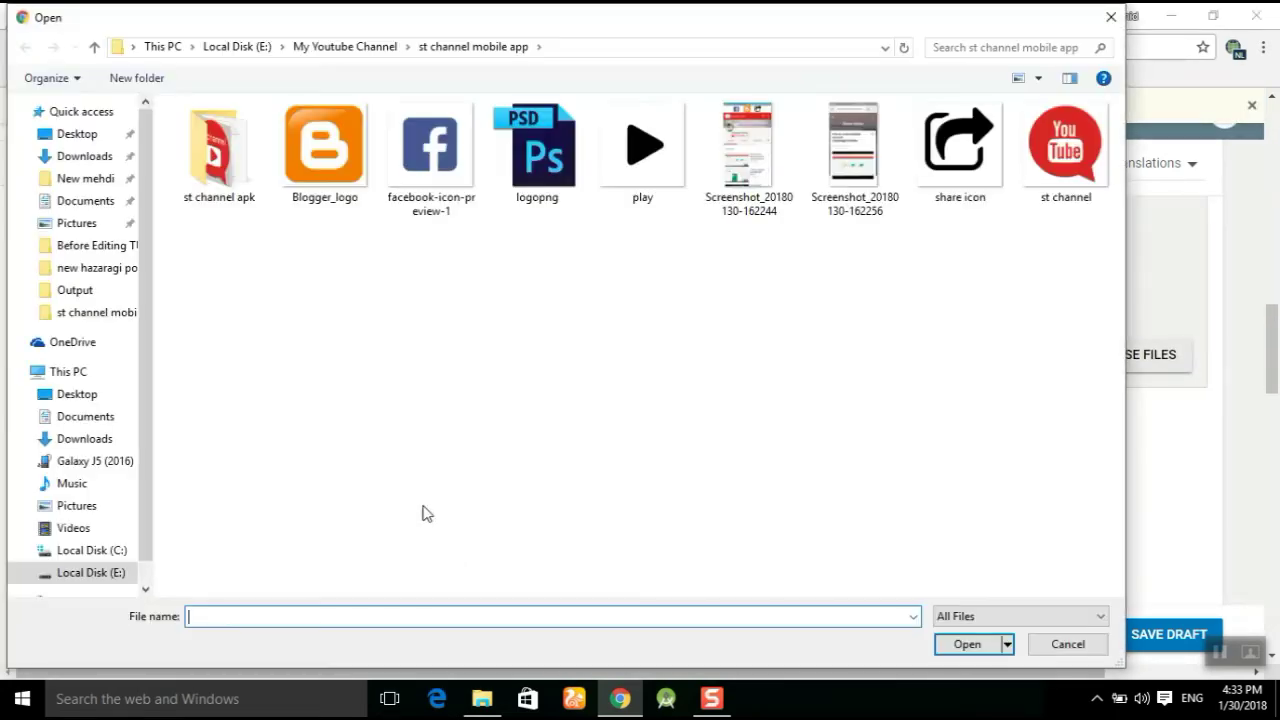
pyautogui.doubleClick(216, 155)
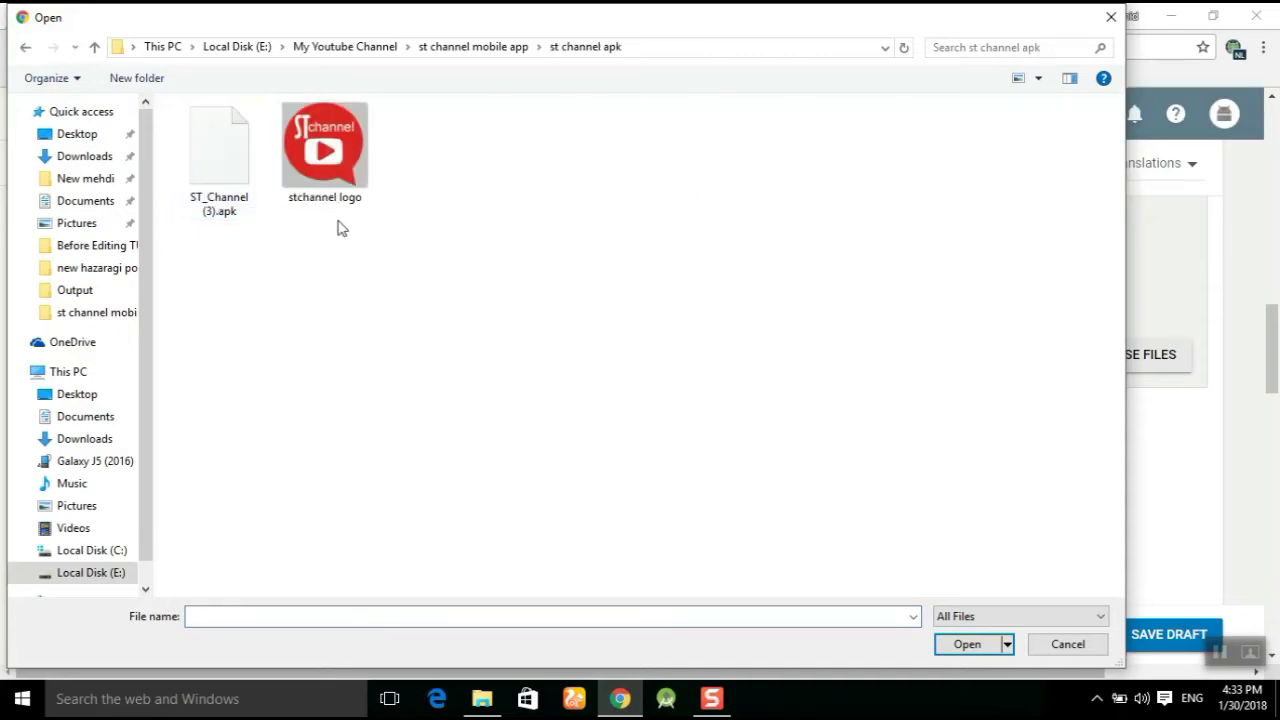
pyautogui.click(328, 170)
pyautogui.click(967, 644)
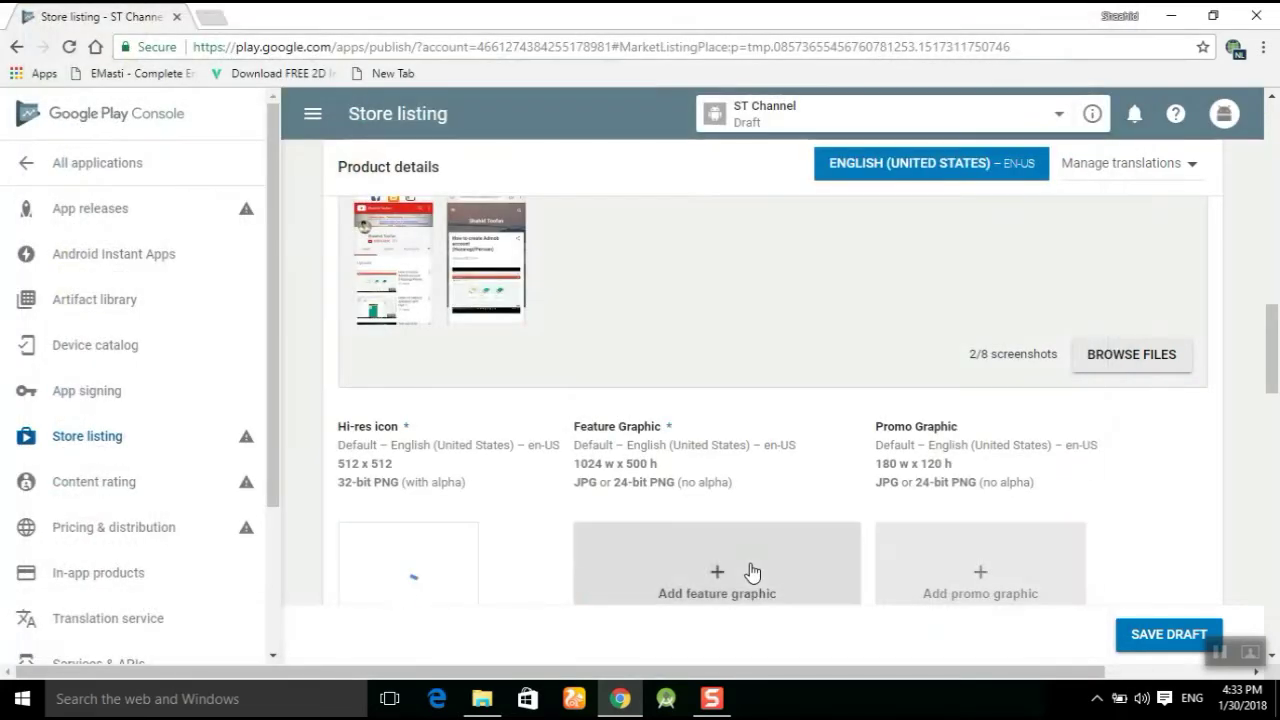
pyautogui.scroll(-3, 557, 462)
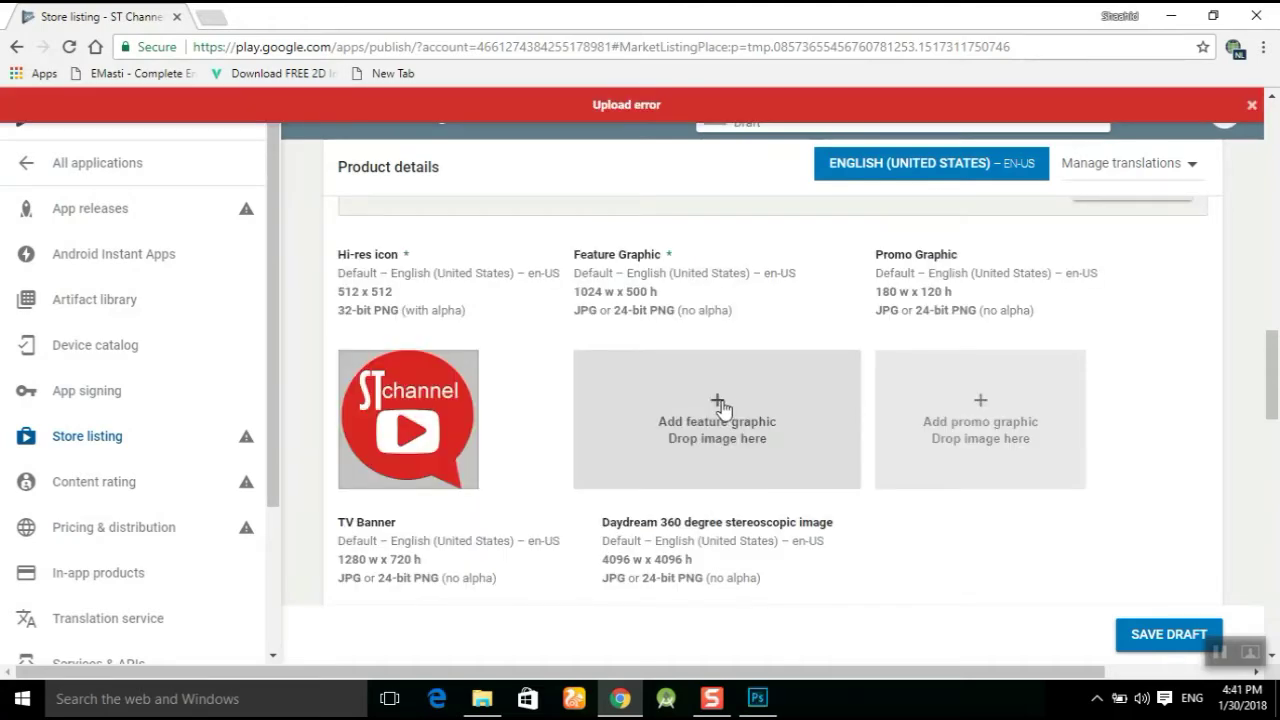
# Upload the banner image as the feature graphic.
pyautogui.click(720, 406)
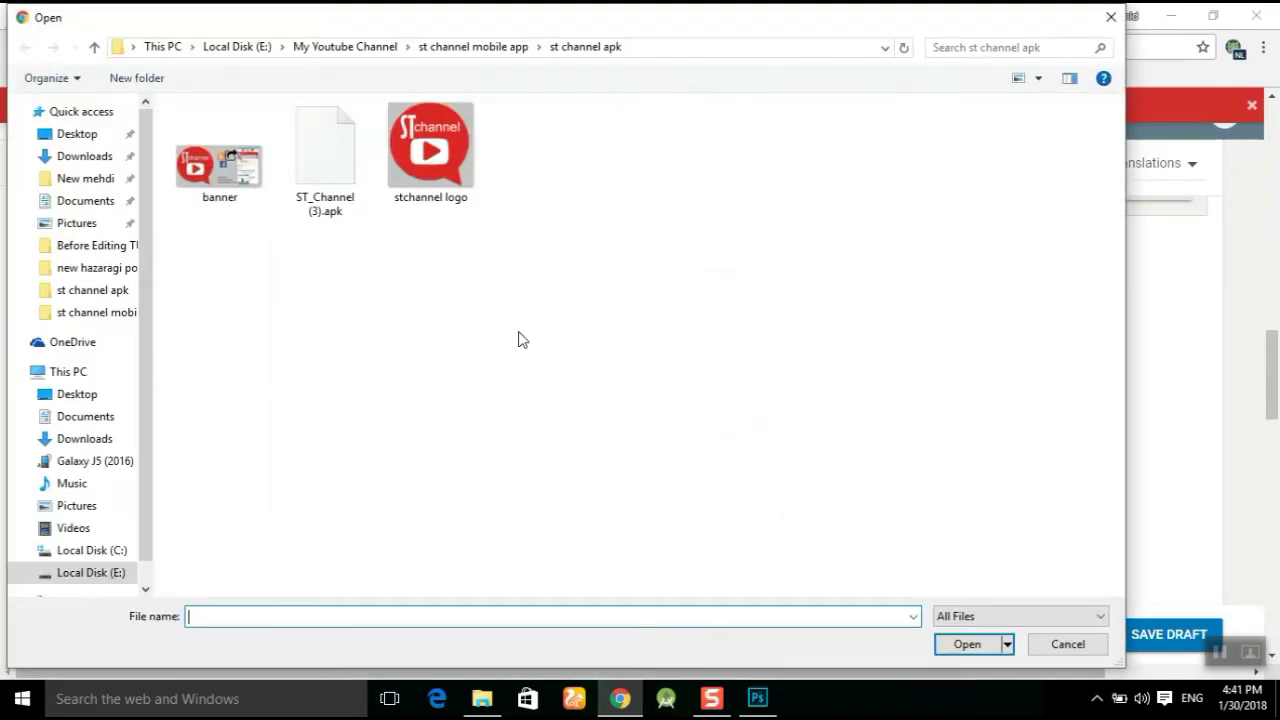
pyautogui.click(219, 165)
pyautogui.click(970, 646)
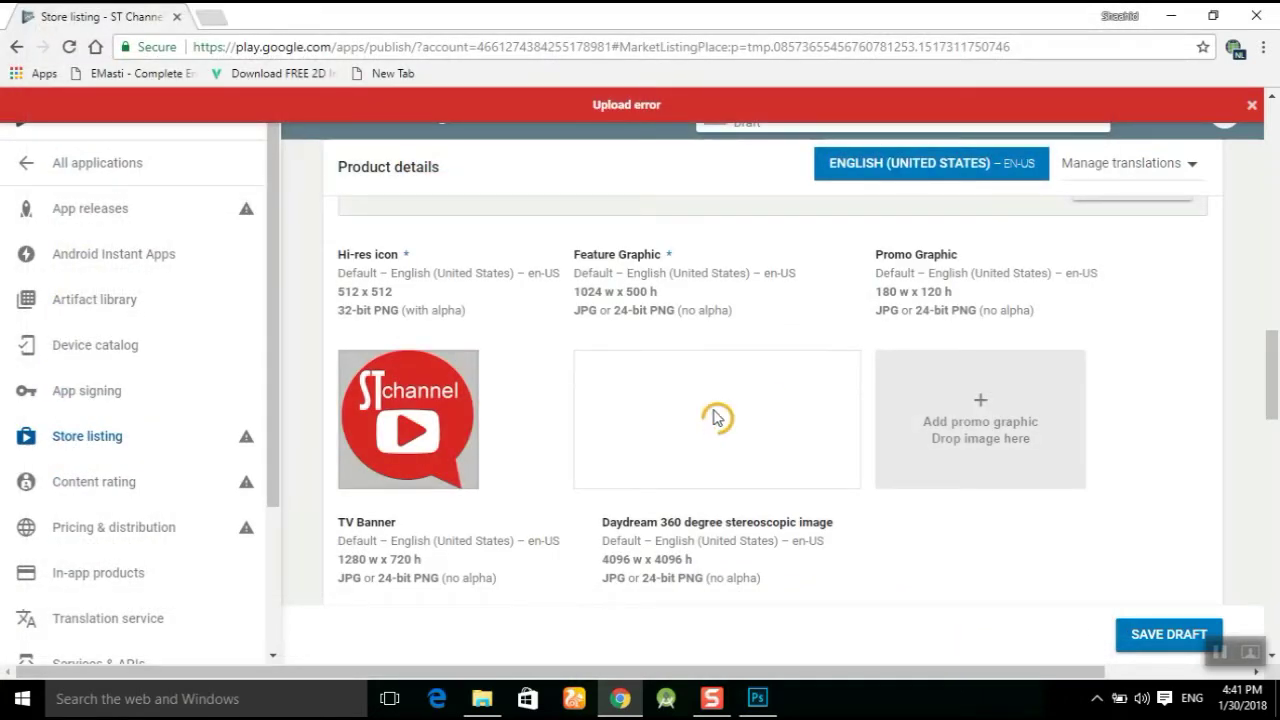
pyautogui.scroll(-1, 768, 470)
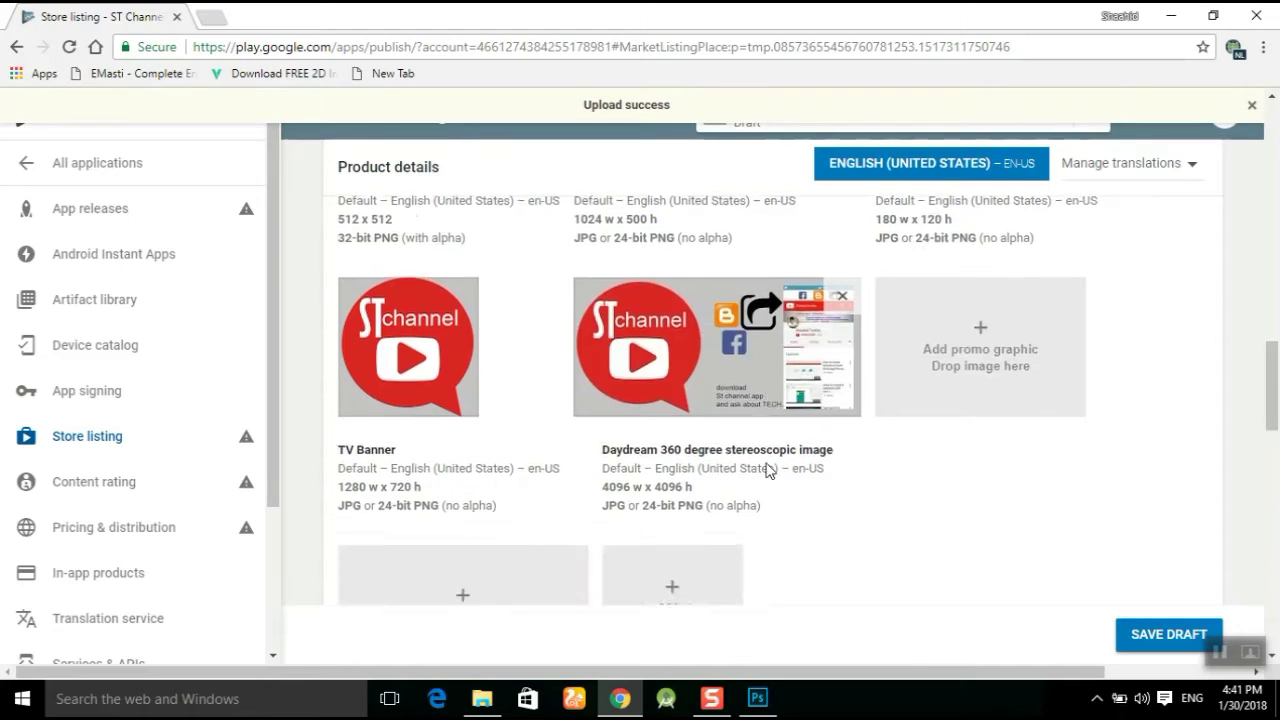
pyautogui.scroll(-4, 768, 468)
pyautogui.scroll(4, 767, 462)
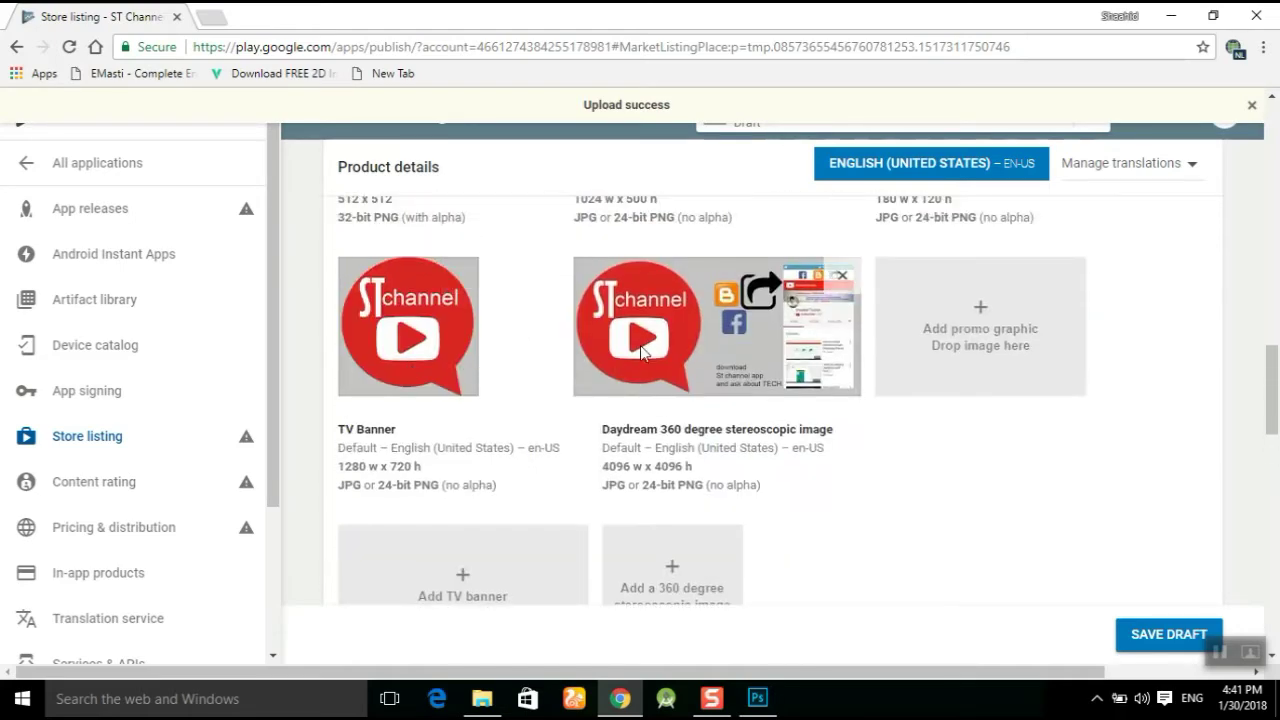
pyautogui.scroll(5, 641, 350)
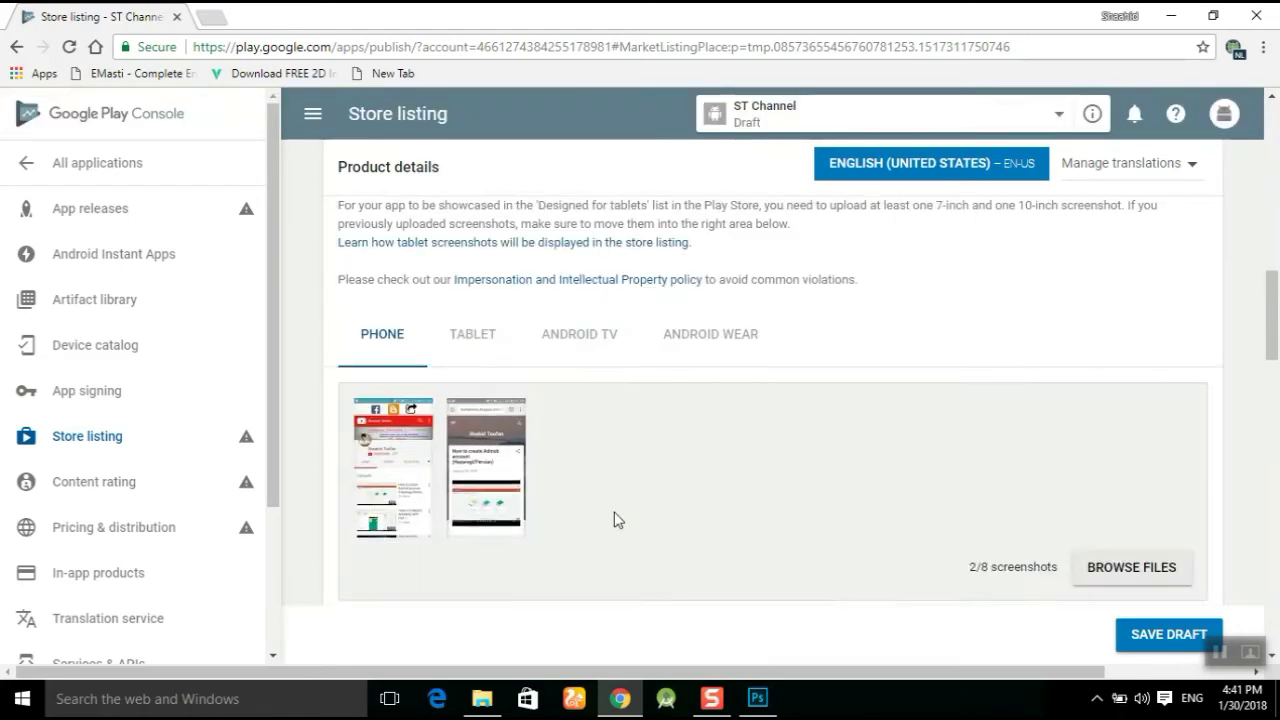
# Set the application type to Applications.
pyautogui.scroll(-15, 615, 519)
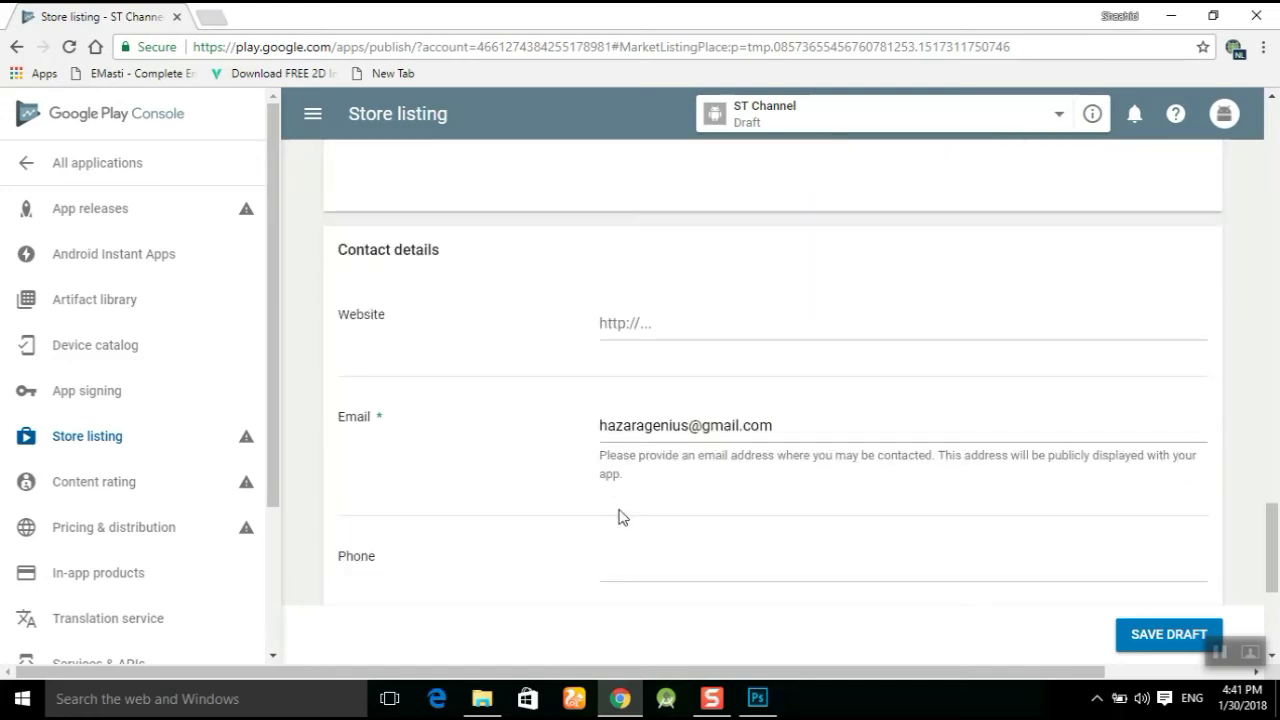
pyautogui.scroll(3, 618, 517)
pyautogui.scroll(1, 497, 351)
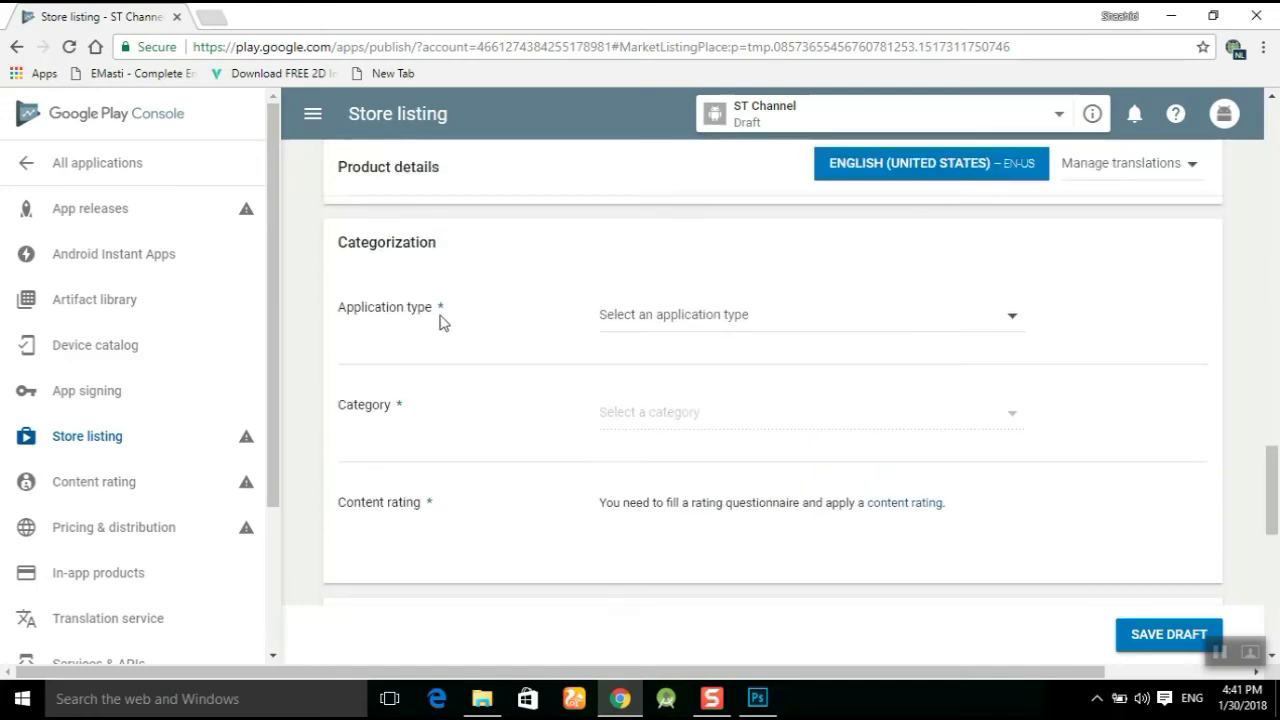
pyautogui.click(704, 325)
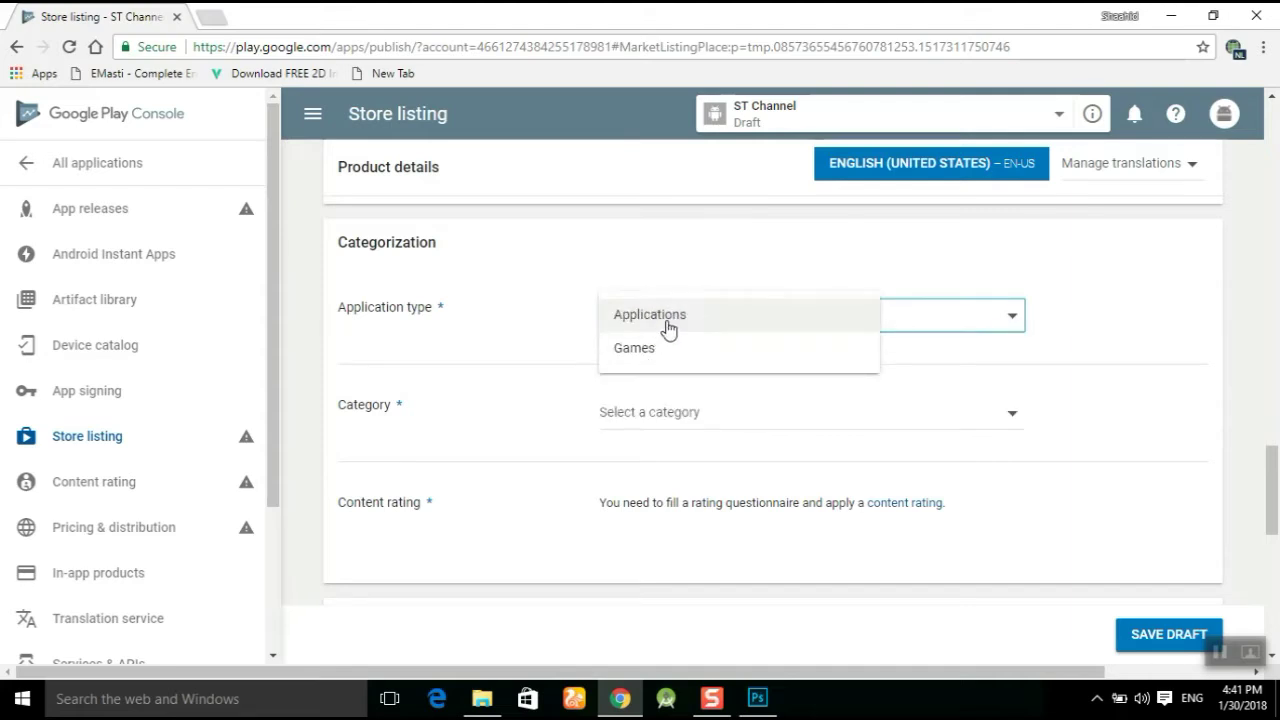
pyautogui.click(676, 321)
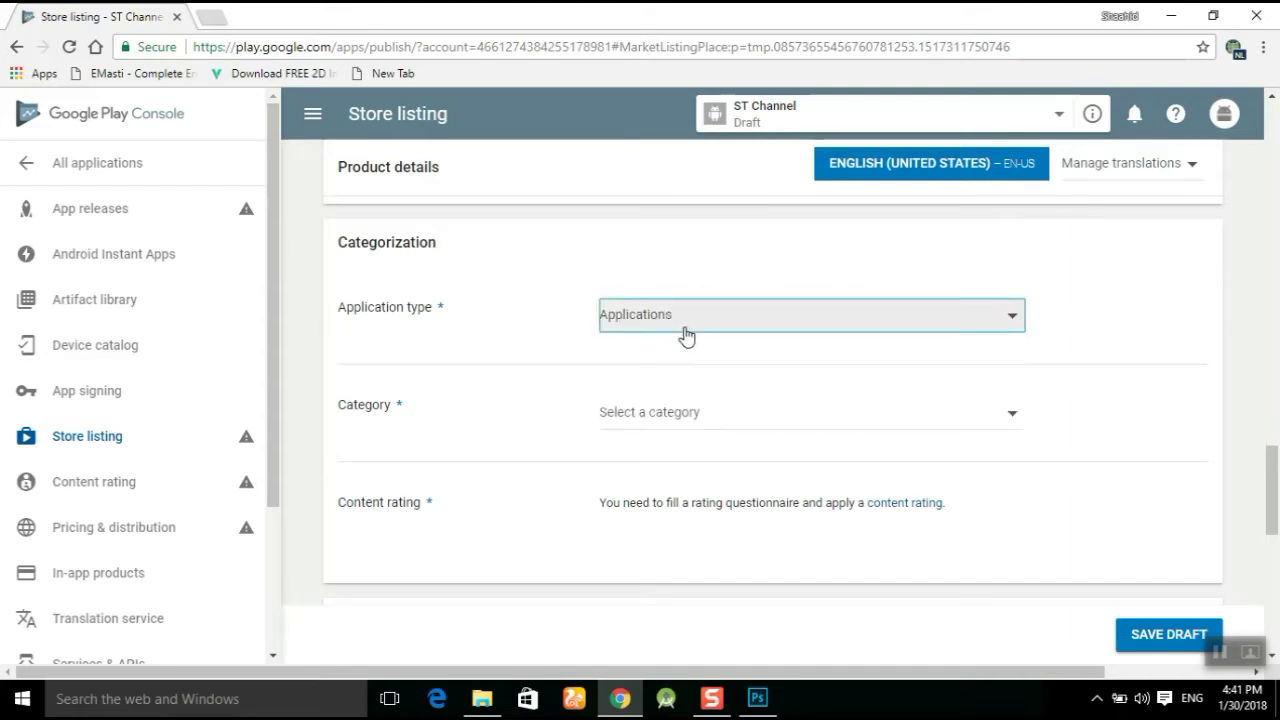
# Choose Social as the app category.
pyautogui.click(689, 424)
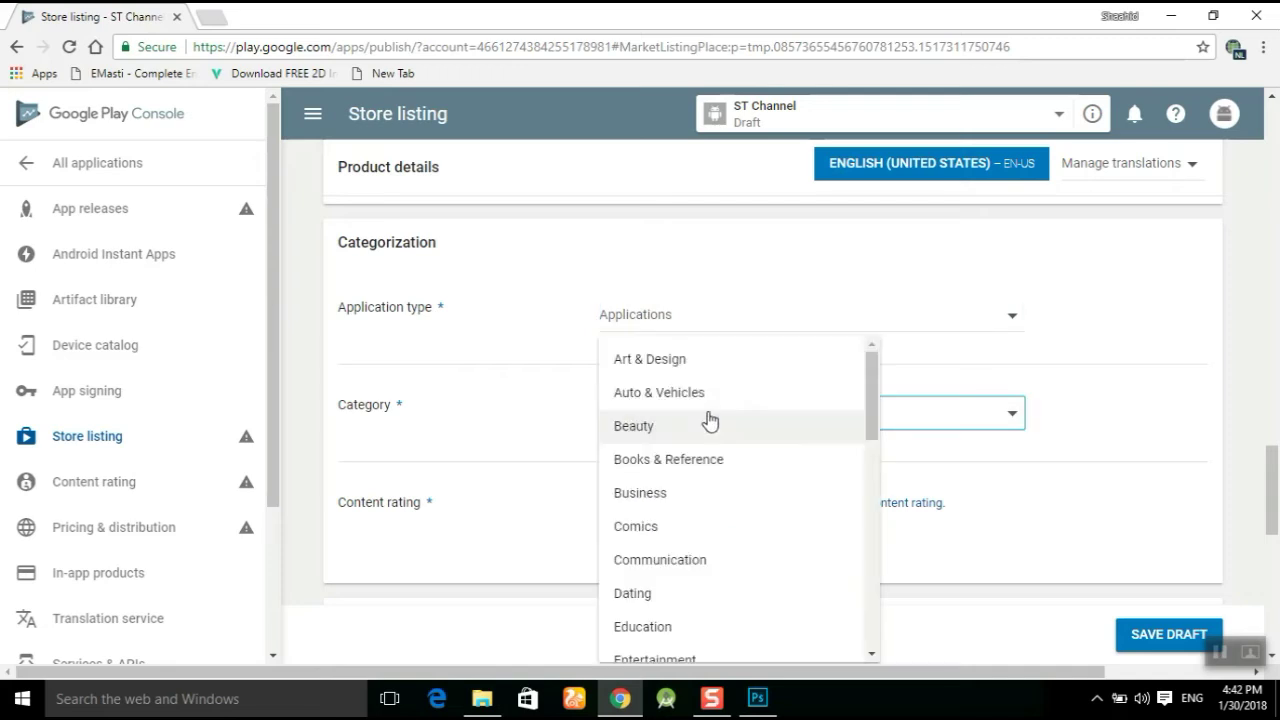
pyautogui.click(397, 331)
pyautogui.scroll(-1, 397, 331)
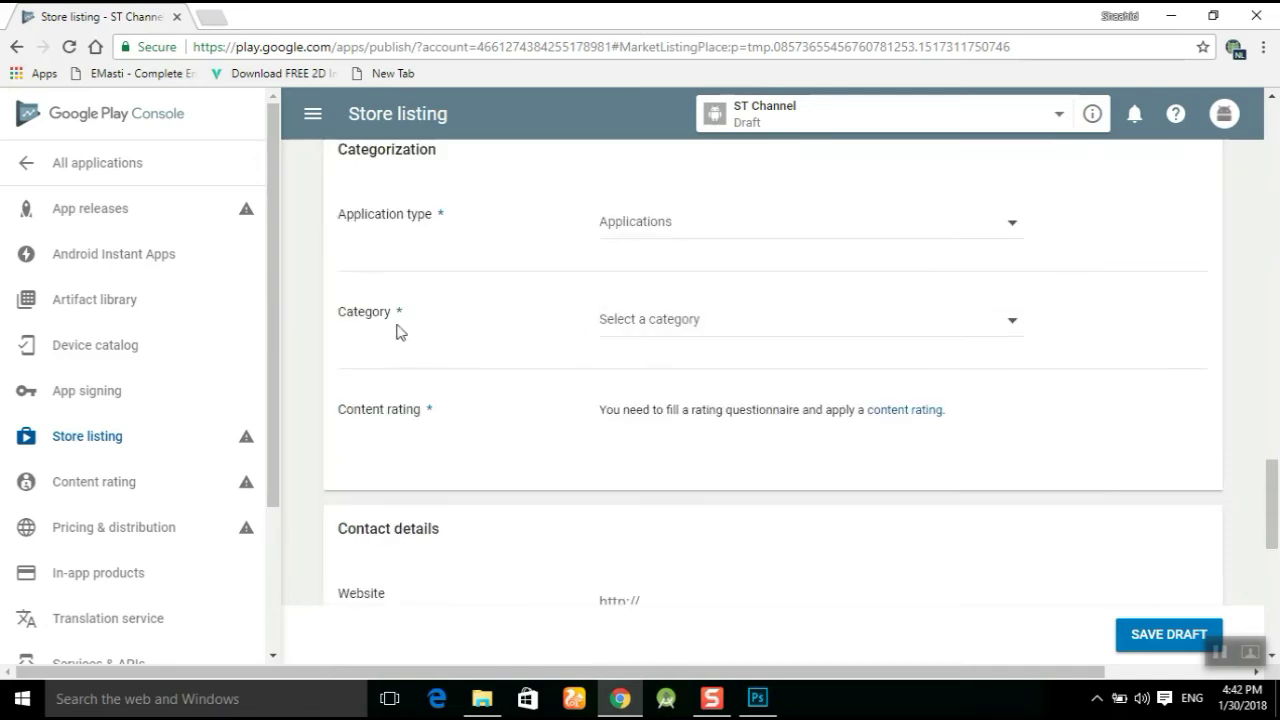
pyautogui.click(742, 330)
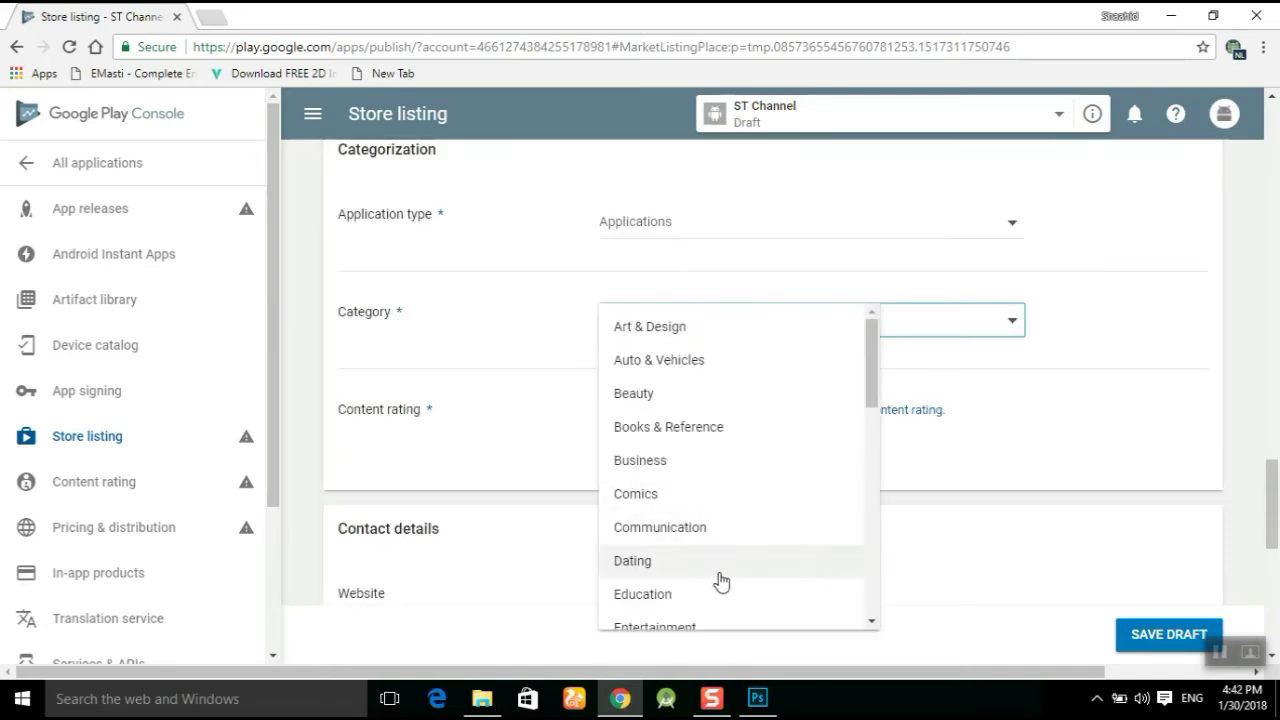
pyautogui.scroll(-2, 708, 590)
pyautogui.scroll(-2, 708, 590)
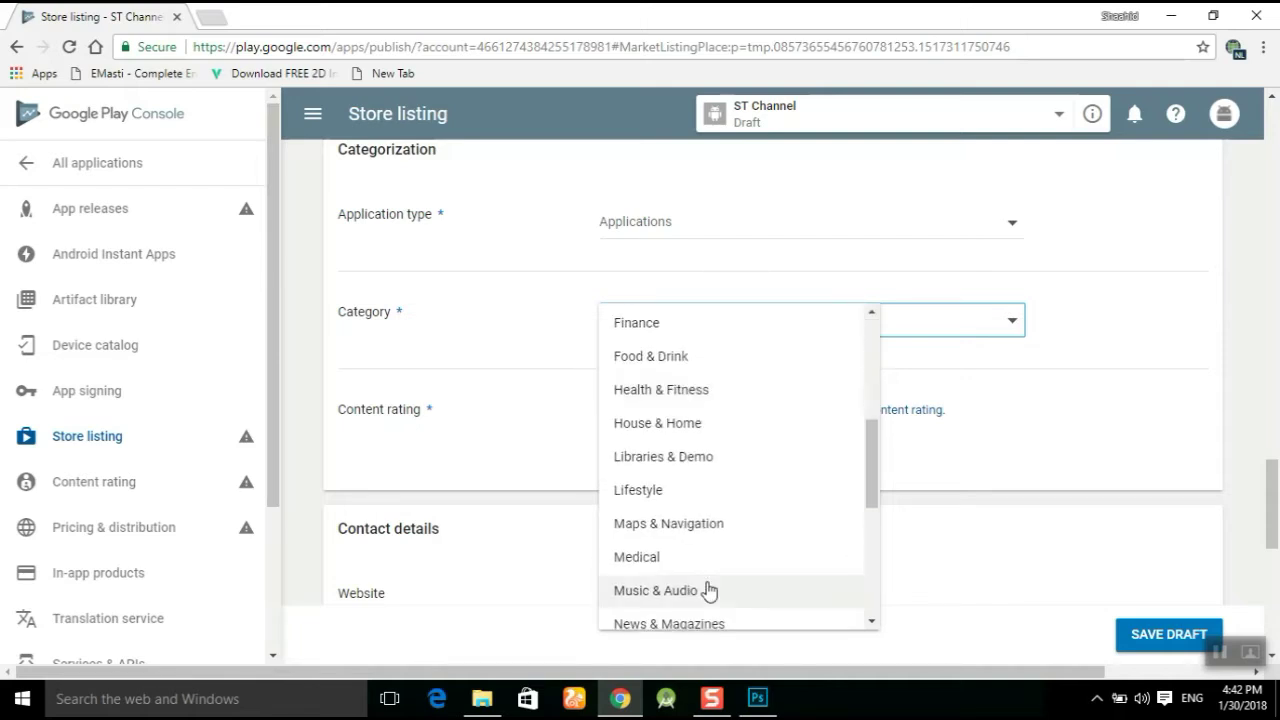
pyautogui.scroll(-1, 680, 574)
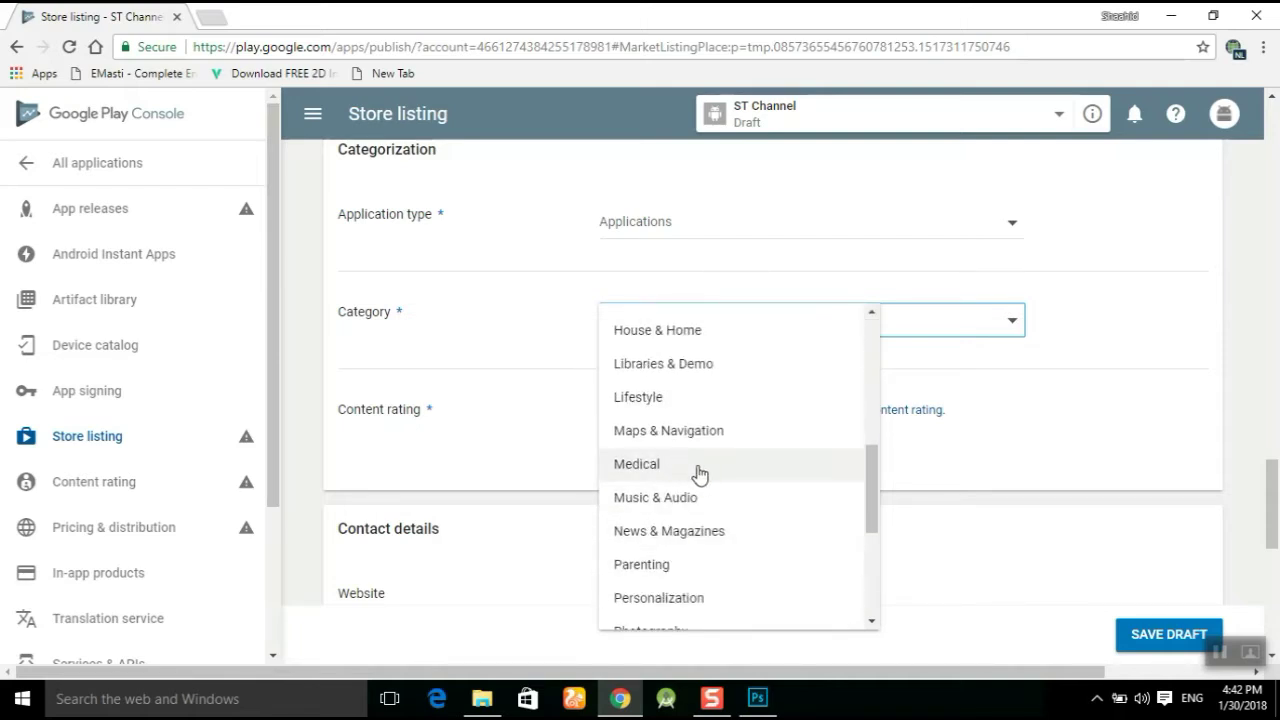
pyautogui.scroll(-2, 700, 588)
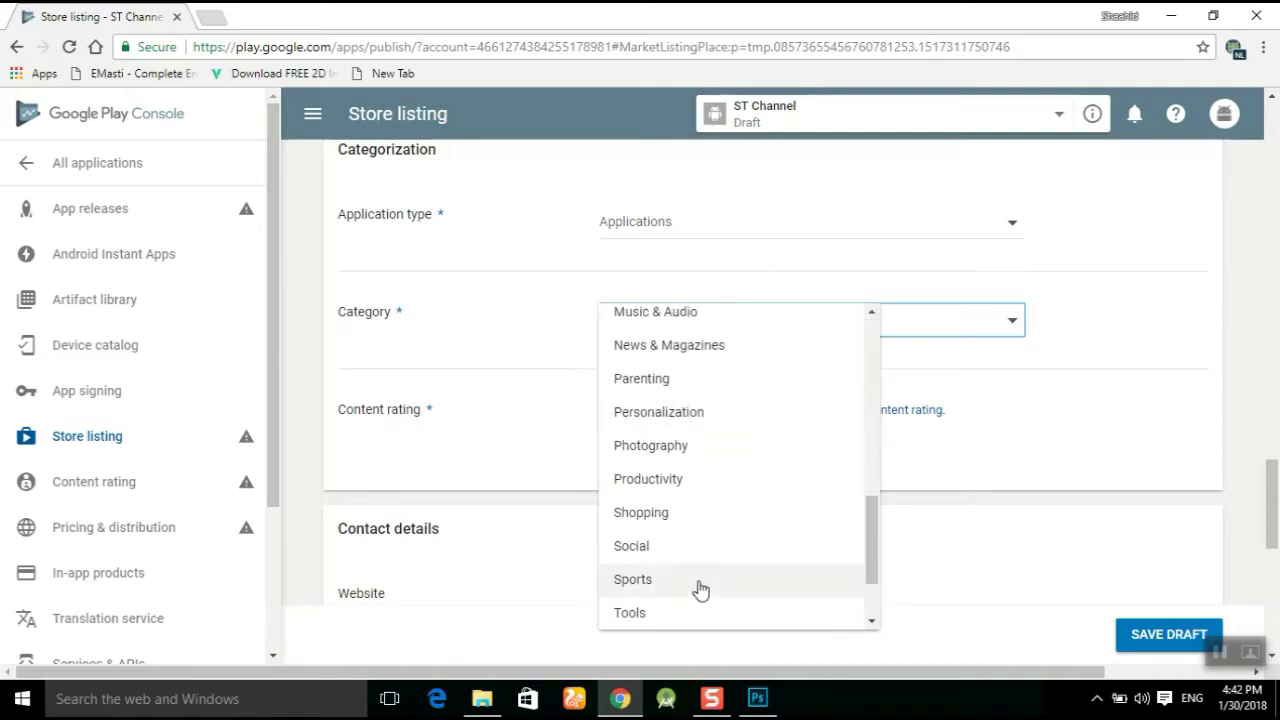
pyautogui.click(643, 546)
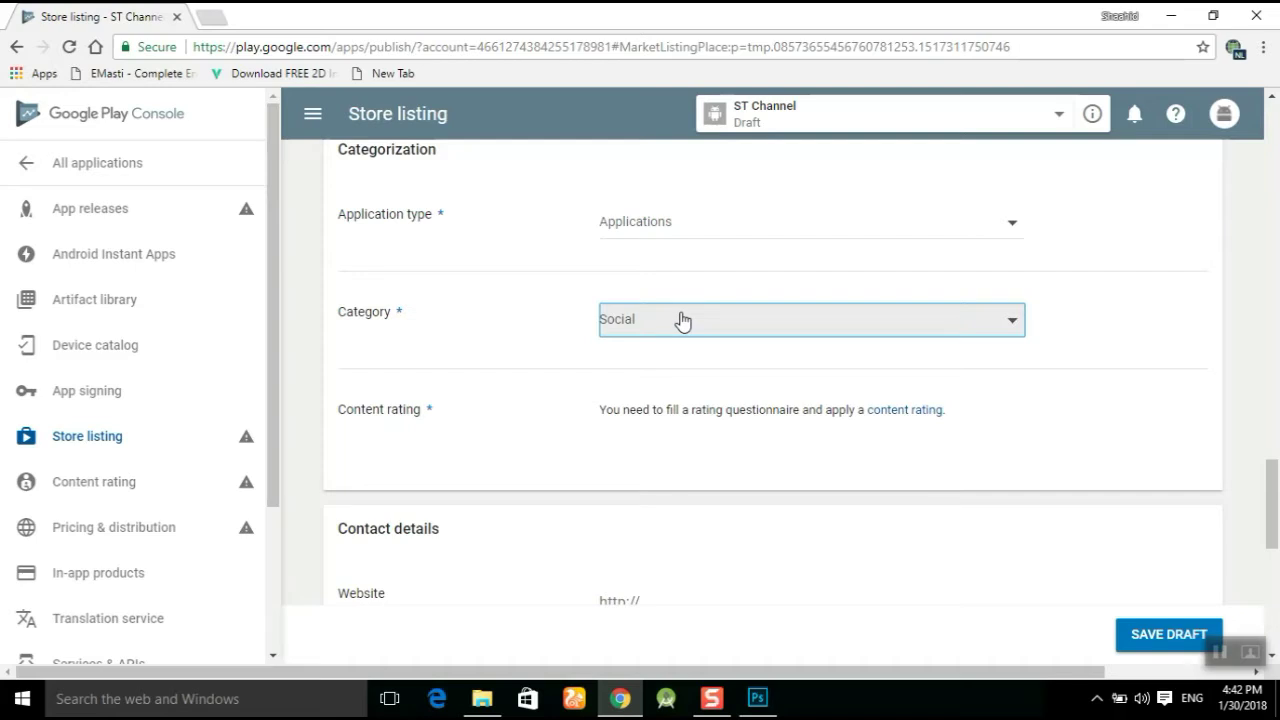
pyautogui.scroll(-3, 681, 320)
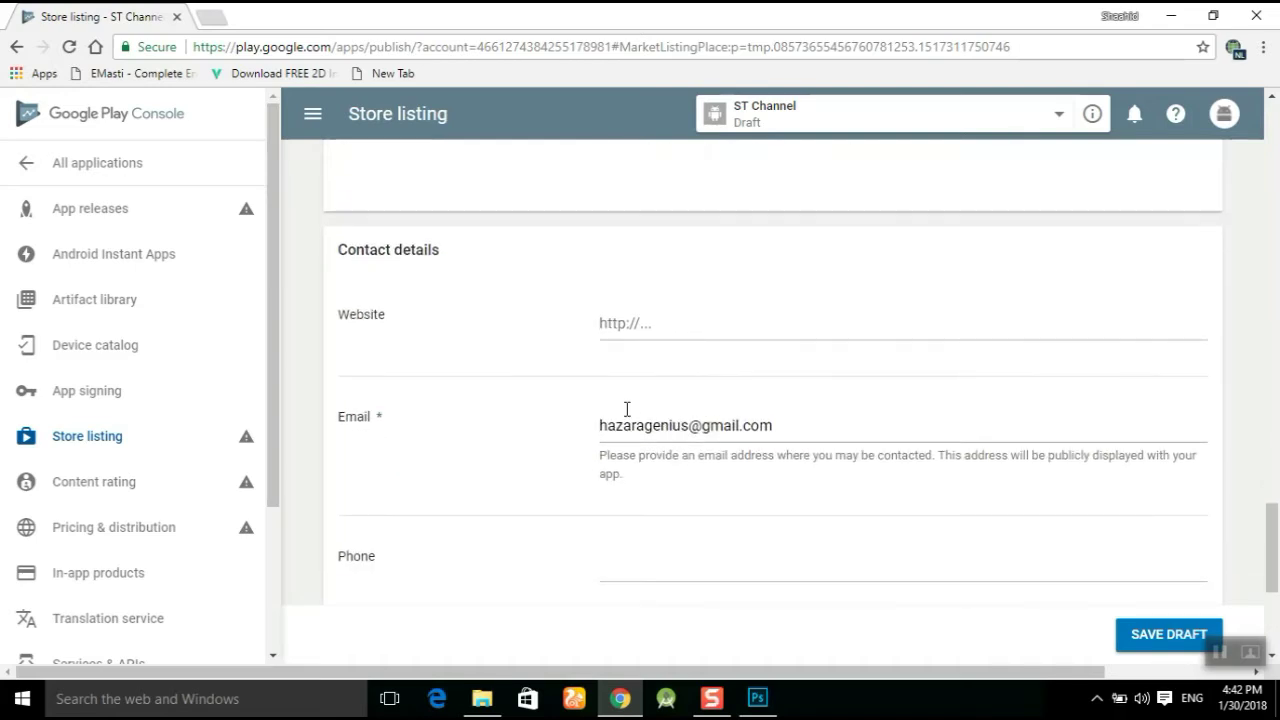
# Tick 'Not submitting a privacy policy URL at this time' and save the store listing draft.
pyautogui.scroll(-1, 714, 383)
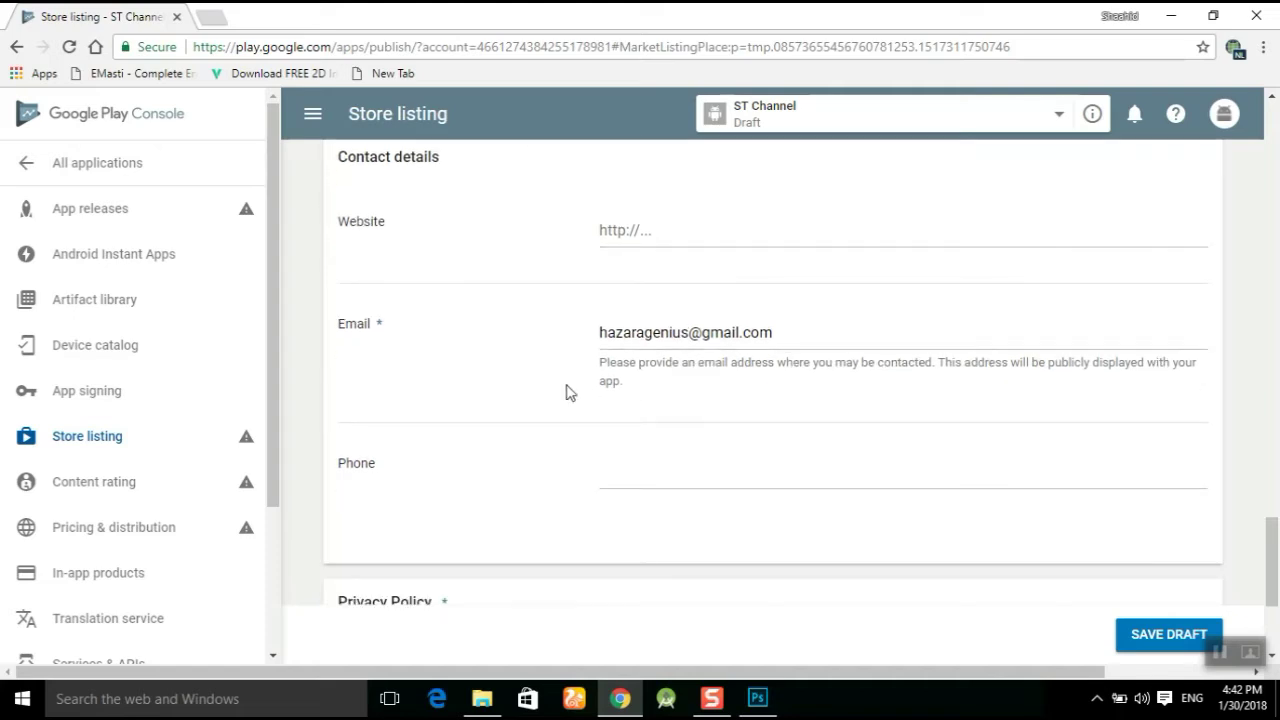
pyautogui.scroll(-3, 714, 403)
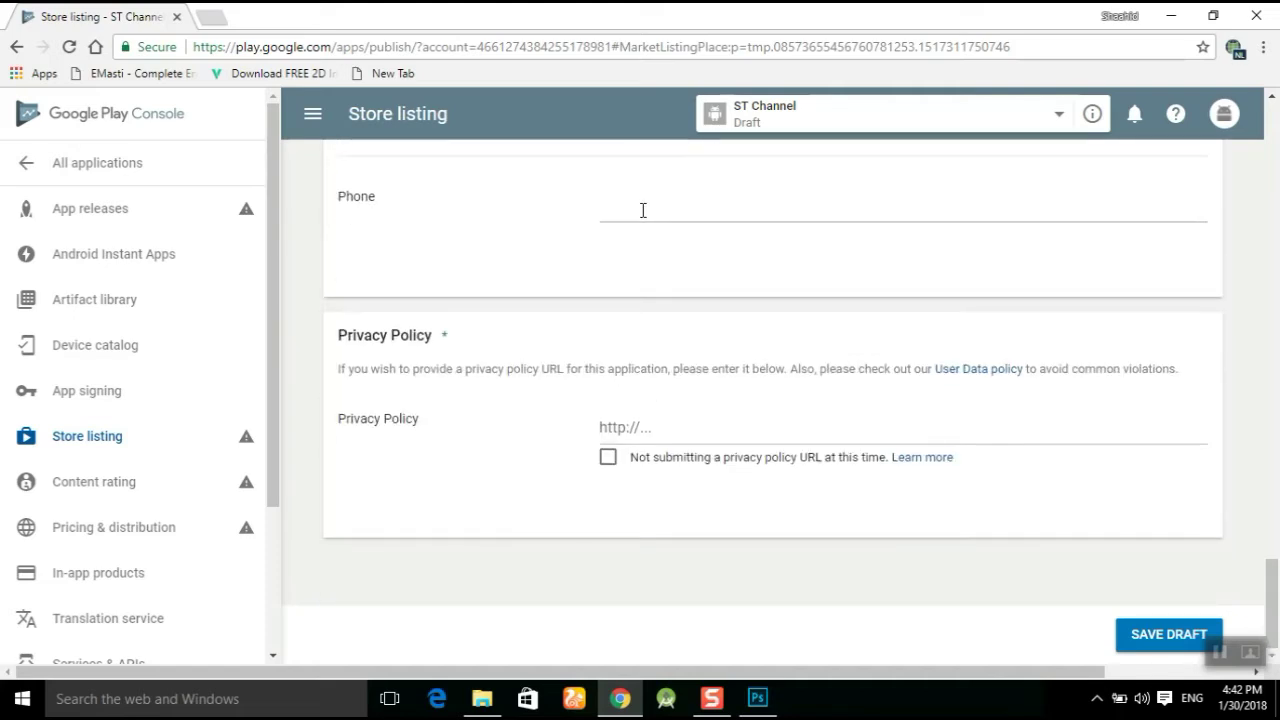
pyautogui.click(607, 458)
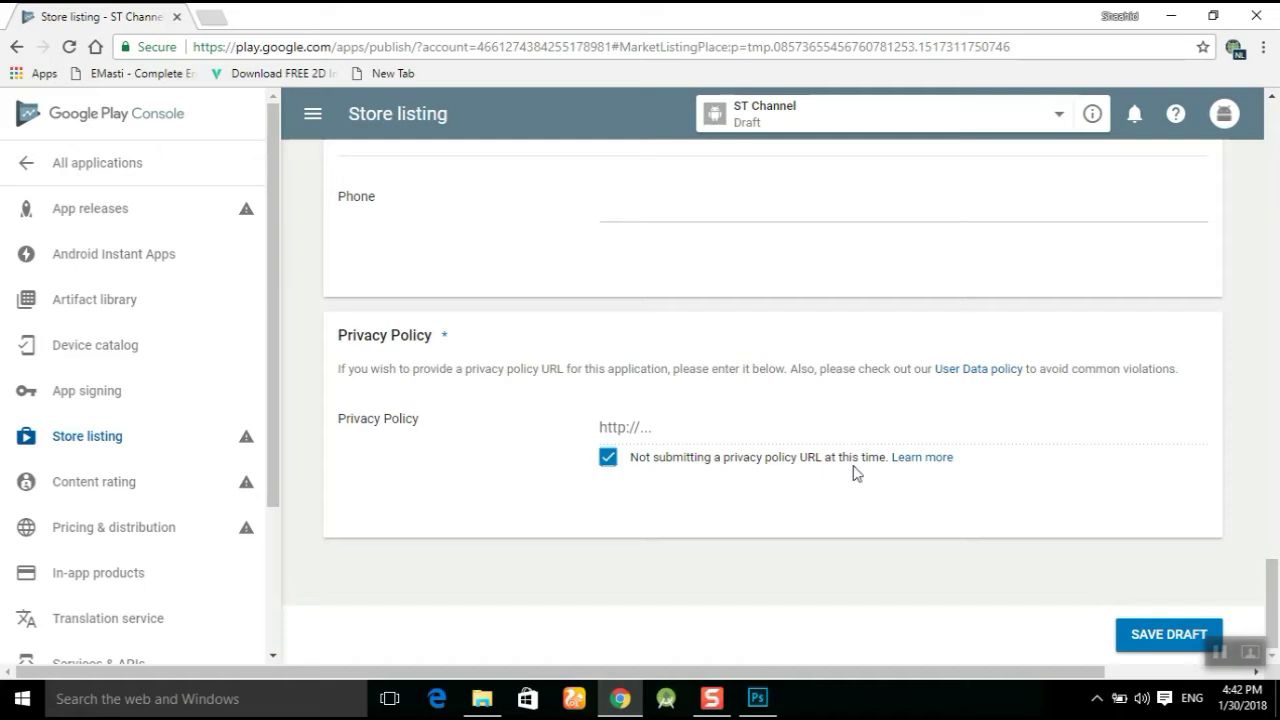
pyautogui.click(1140, 632)
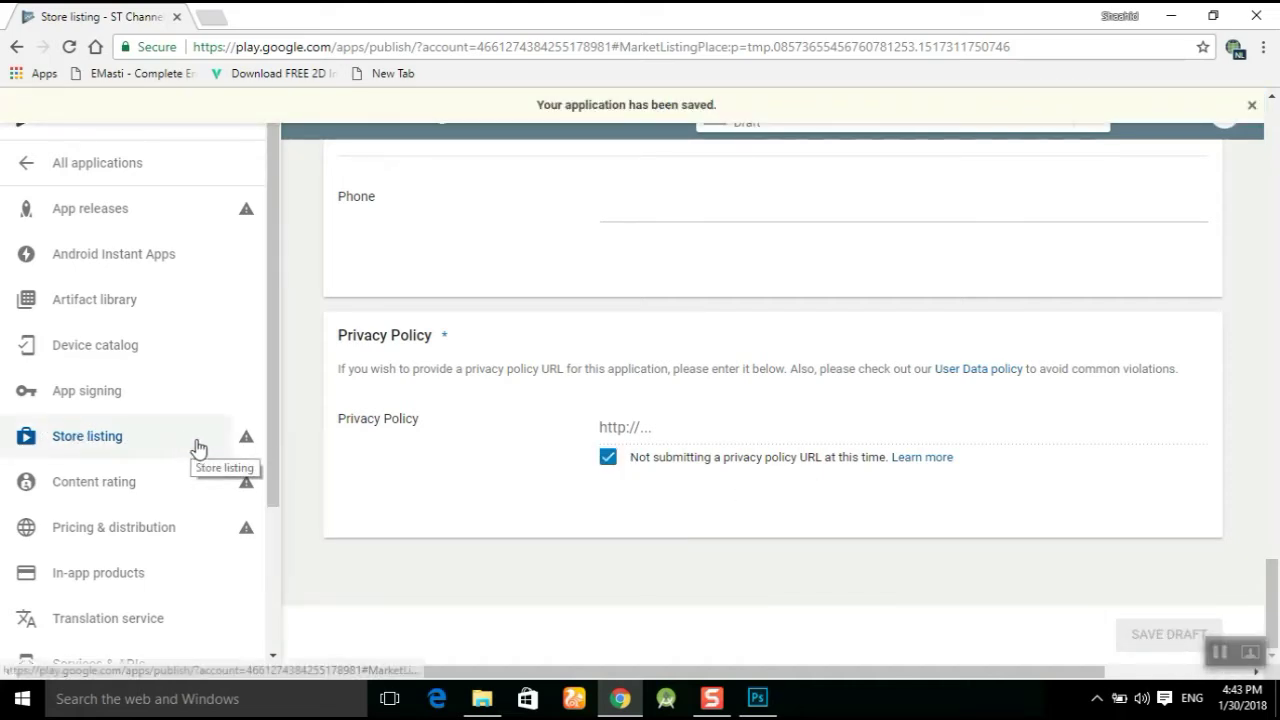
# Copy the short description 'Using this app you can easily contact us' into the full description.
pyautogui.moveTo(241, 448)
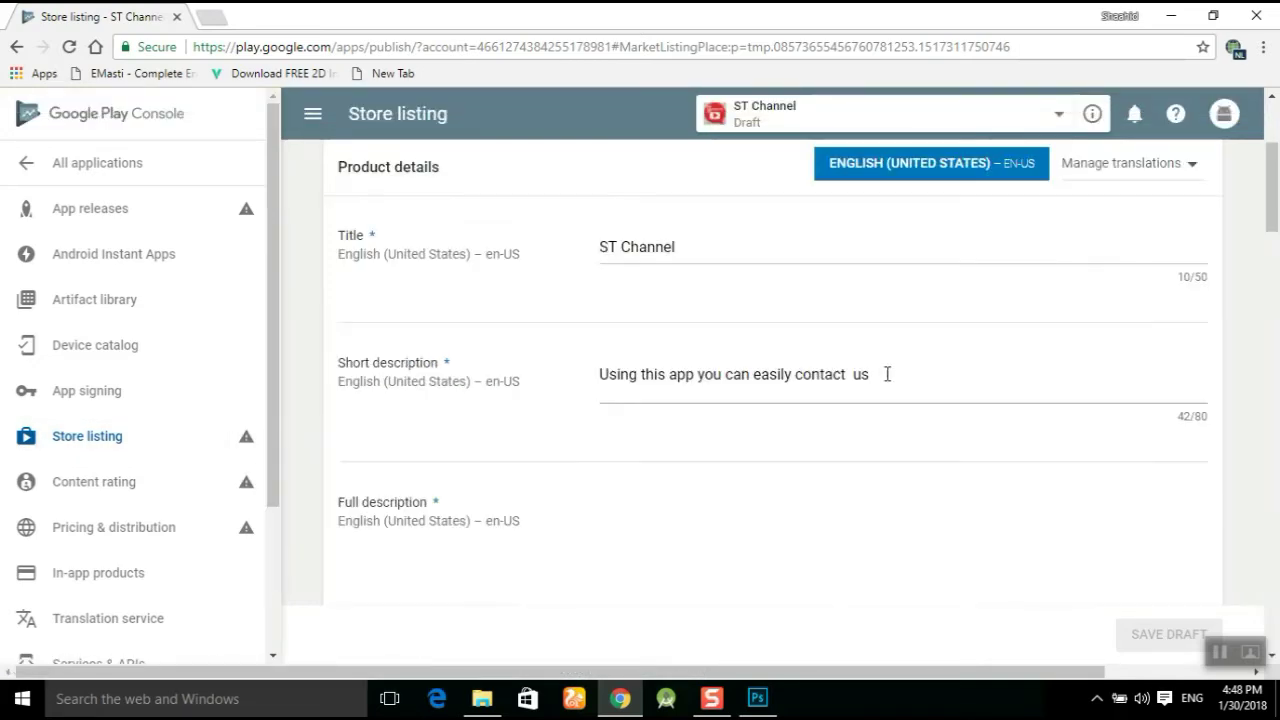
pyautogui.moveTo(886, 371); pyautogui.dragTo(567, 394)
pyautogui.hotkey('ctrl', 'c')
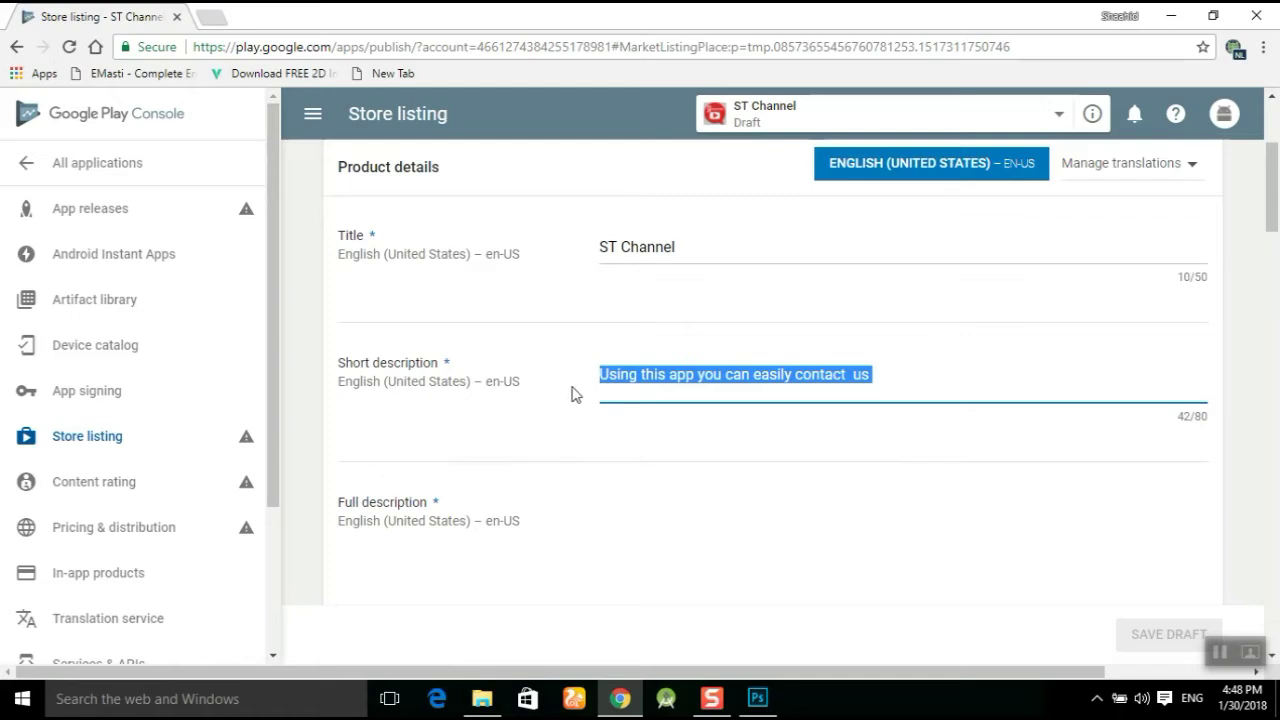
pyautogui.scroll(-2, 657, 486)
pyautogui.click(673, 351)
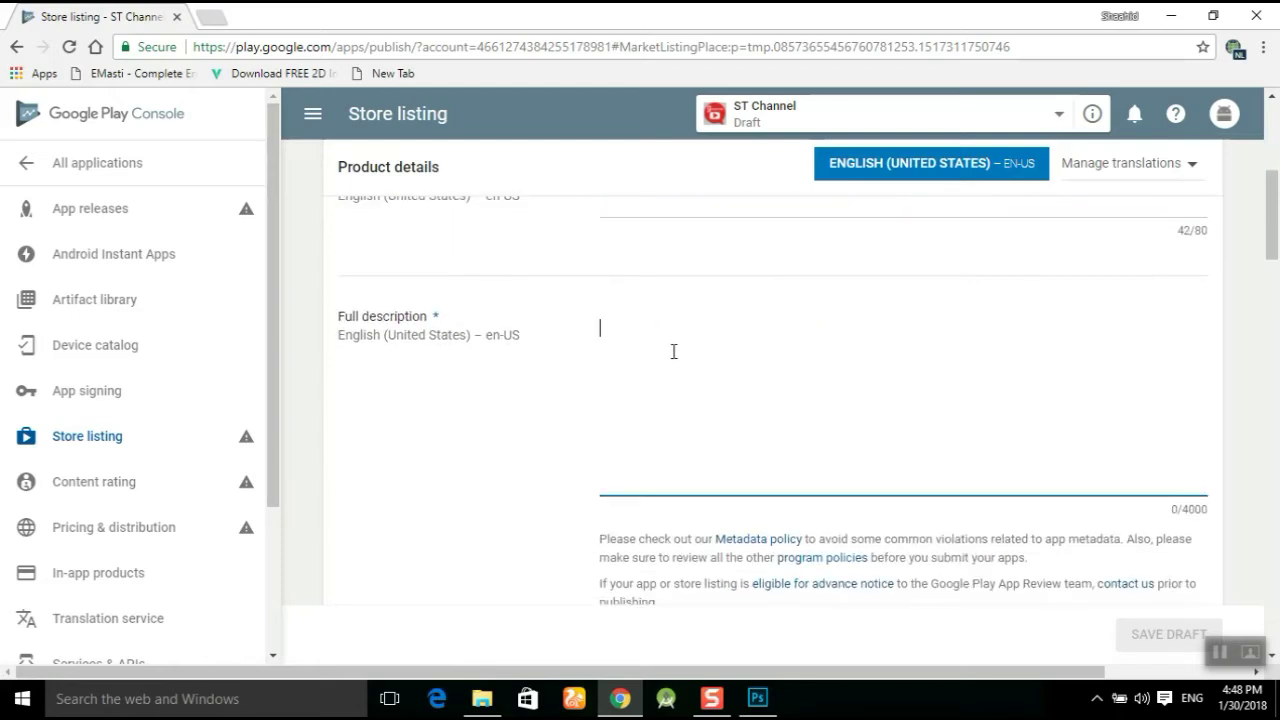
pyautogui.hotkey('ctrl', 'v')
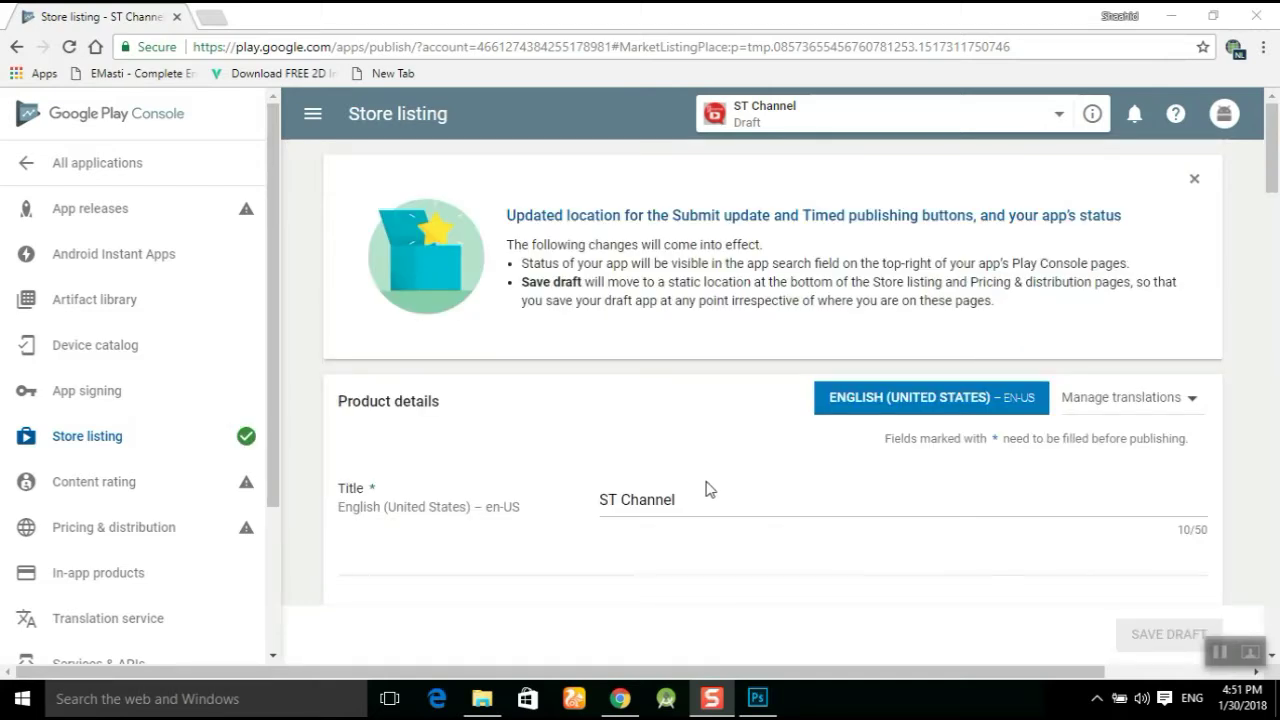
pyautogui.scroll(-1, 706, 489)
pyautogui.scroll(-2, 655, 408)
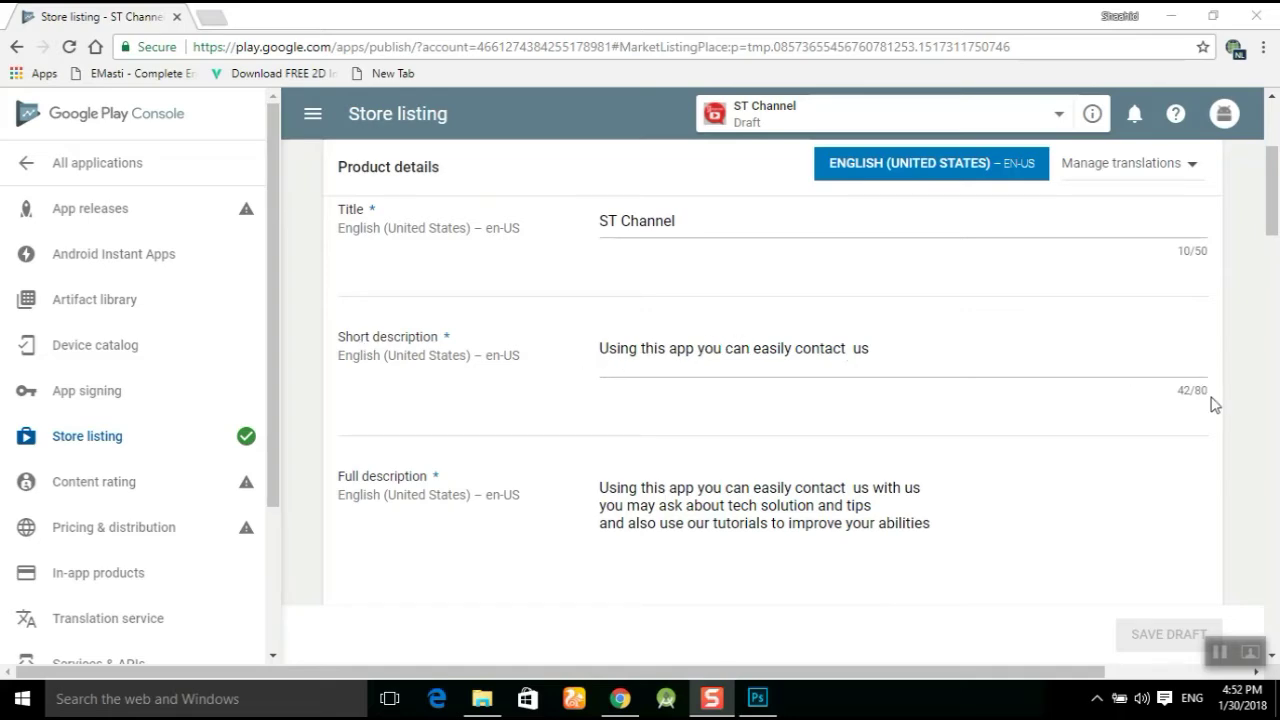
pyautogui.scroll(-3, 581, 330)
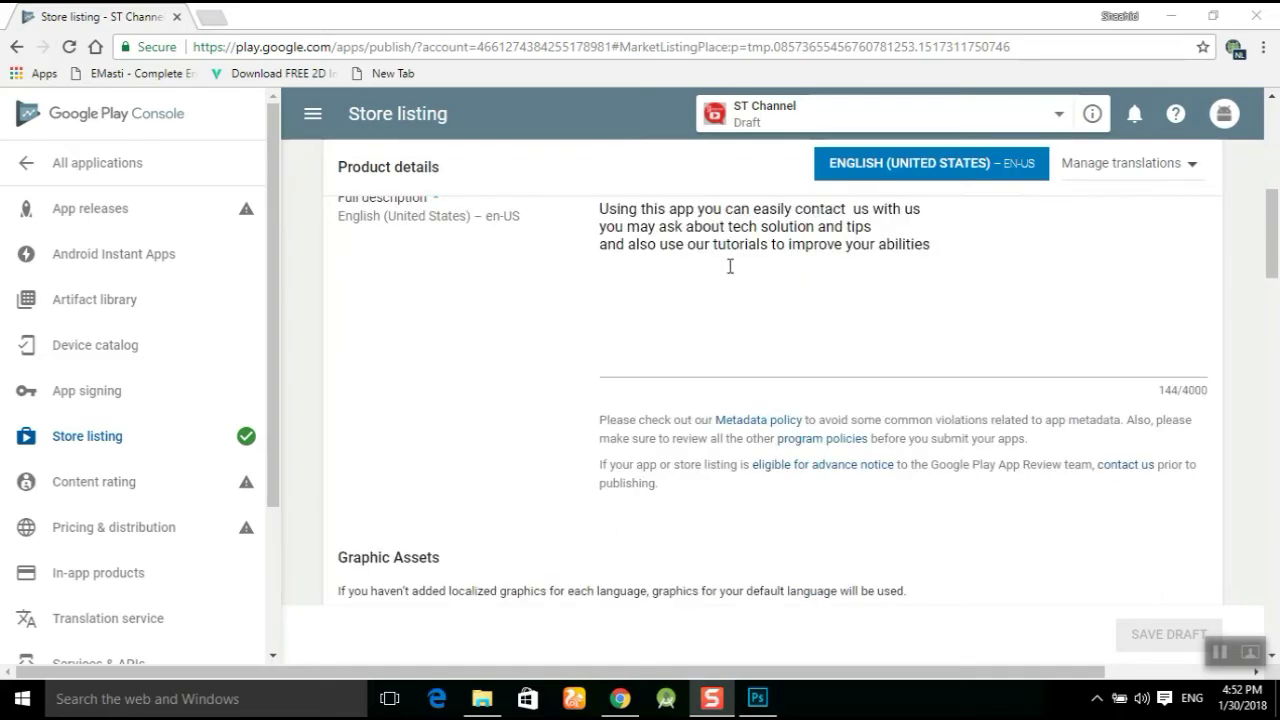
pyautogui.scroll(-6, 760, 273)
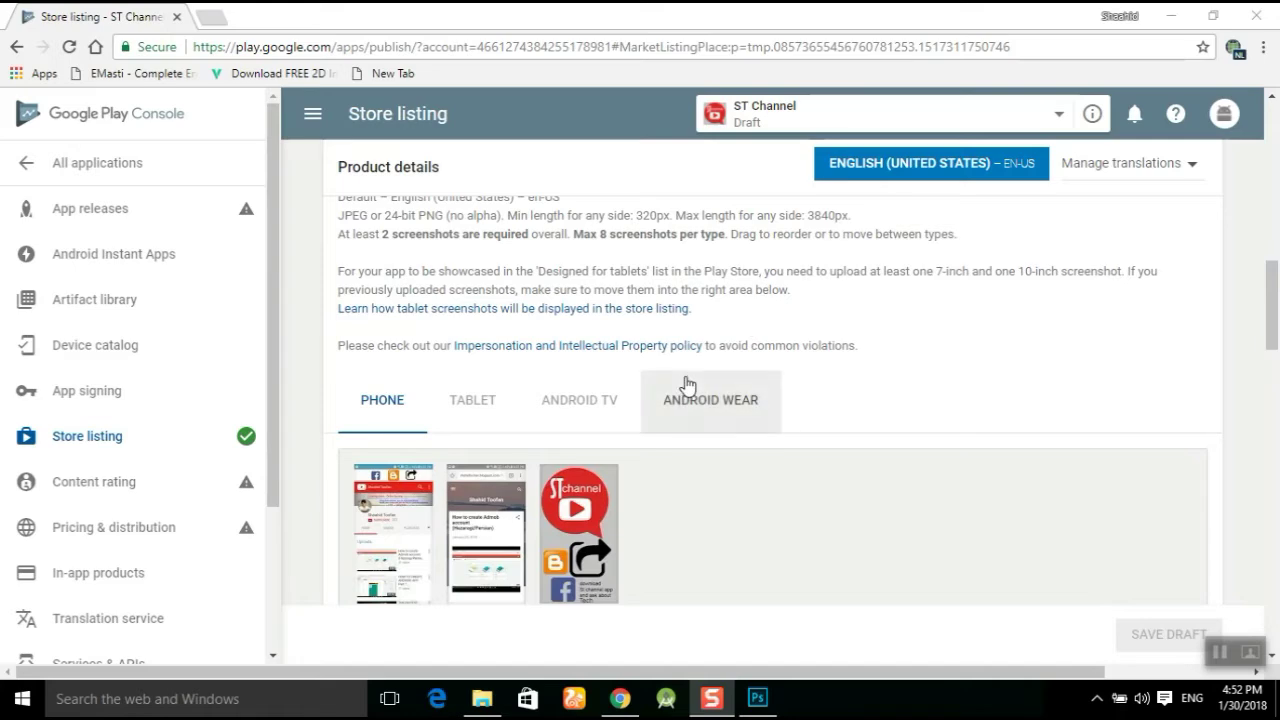
pyautogui.scroll(-2, 510, 410)
pyautogui.scroll(-3, 655, 395)
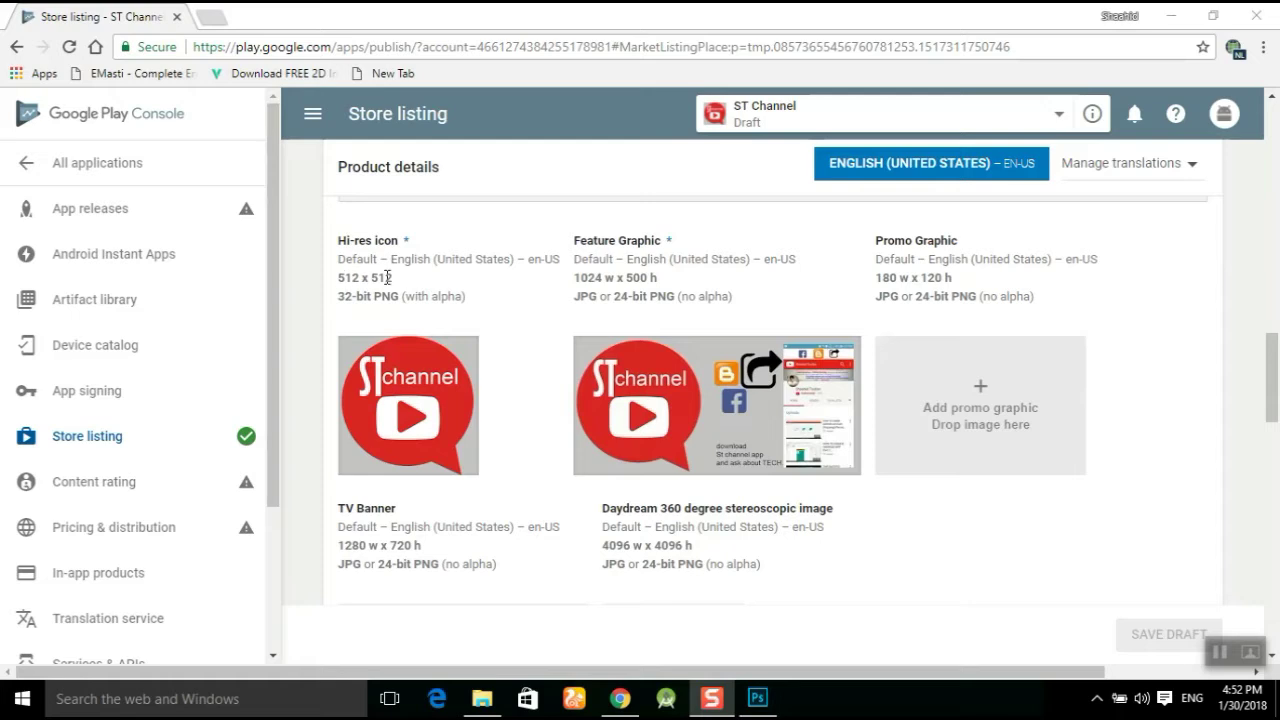
pyautogui.moveTo(687, 404)
pyautogui.scroll(-1, 645, 285)
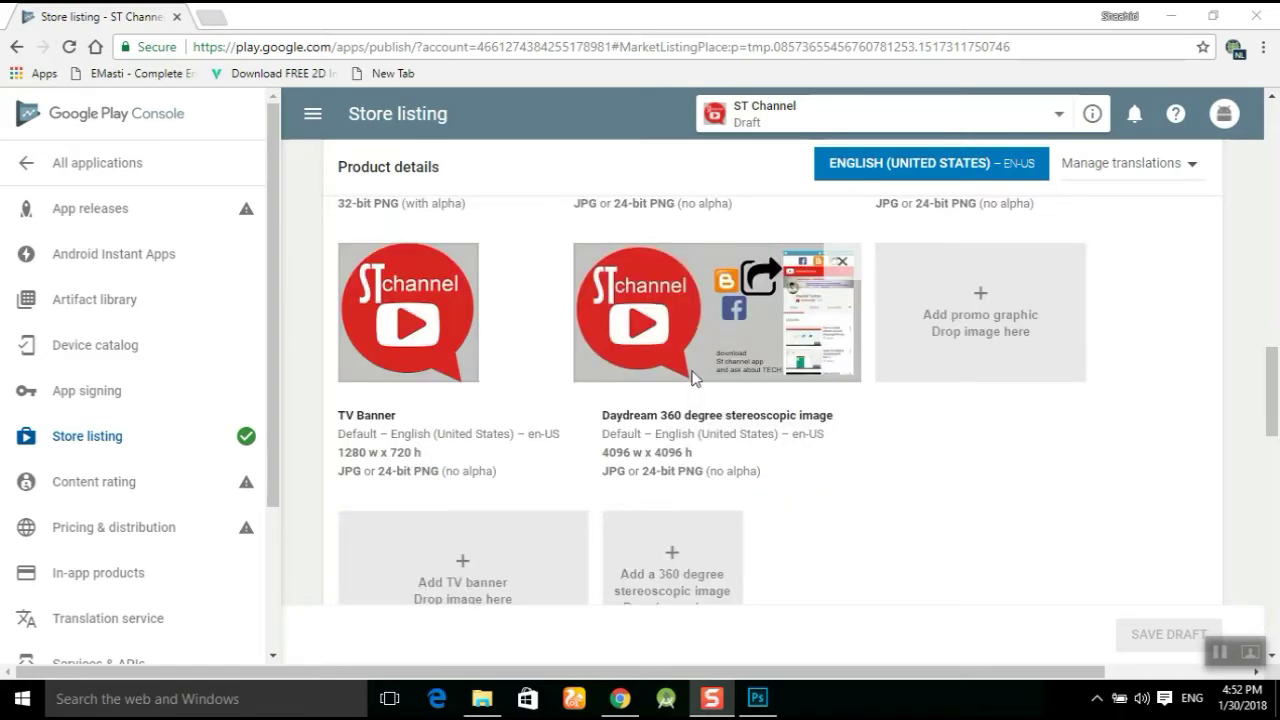
pyautogui.scroll(1, 648, 290)
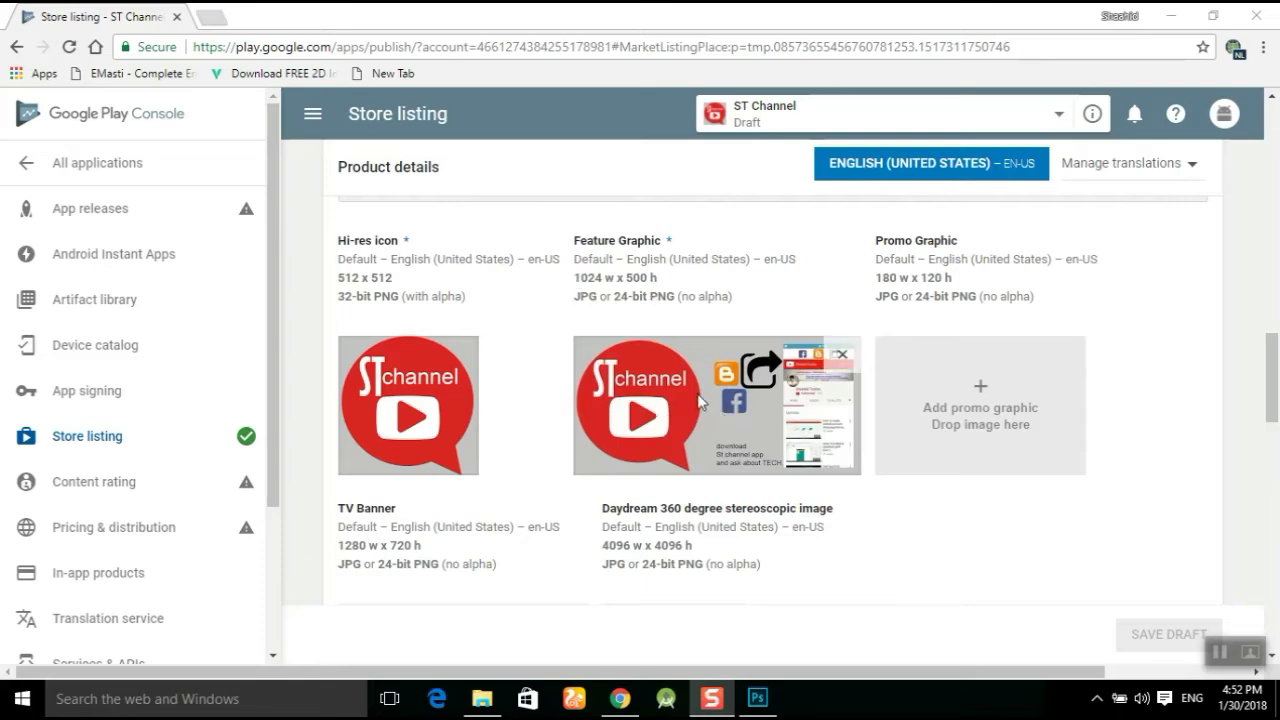
pyautogui.scroll(-1, 686, 393)
pyautogui.scroll(-6, 686, 390)
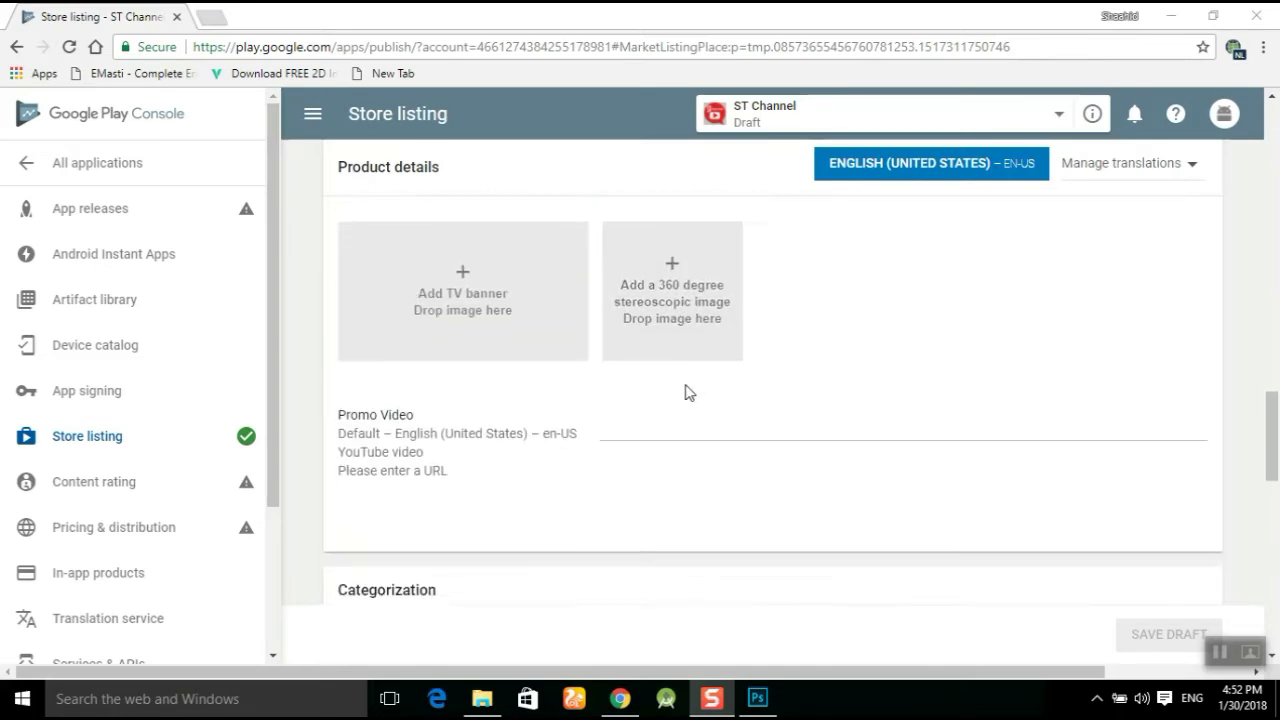
pyautogui.scroll(3, 680, 345)
pyautogui.scroll(2, 632, 380)
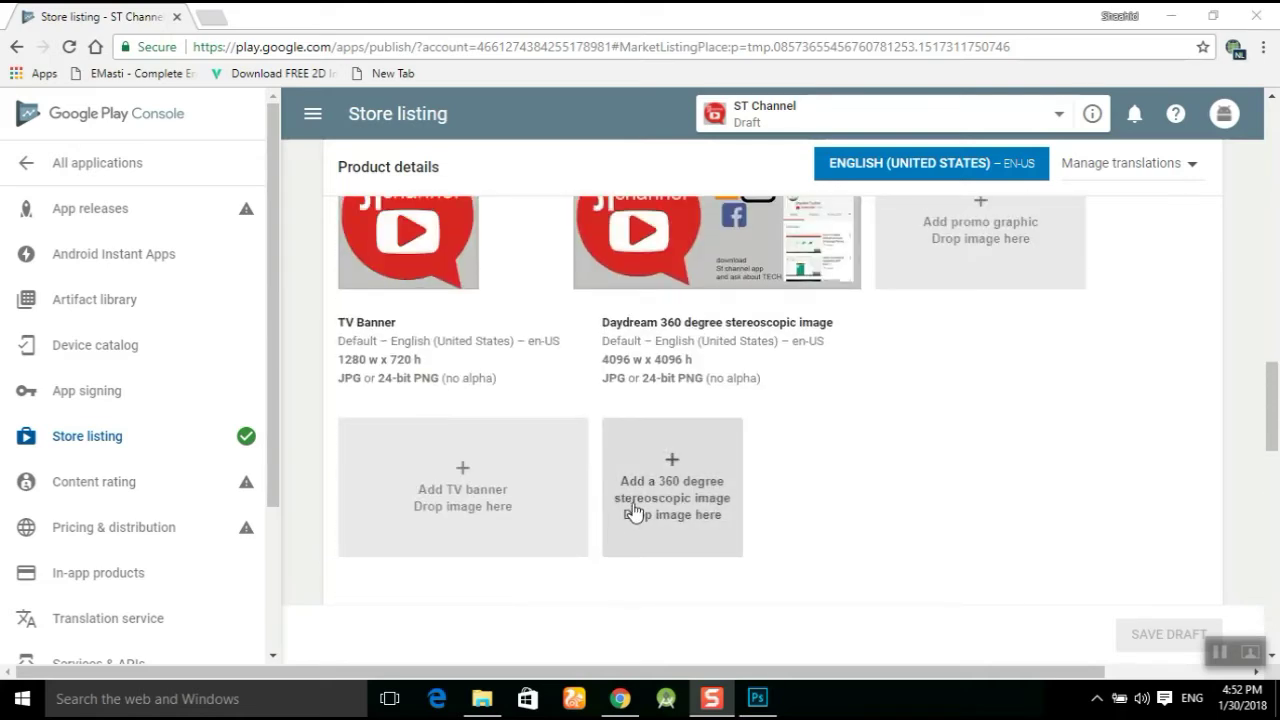
pyautogui.scroll(-2, 757, 509)
pyautogui.scroll(-2, 705, 380)
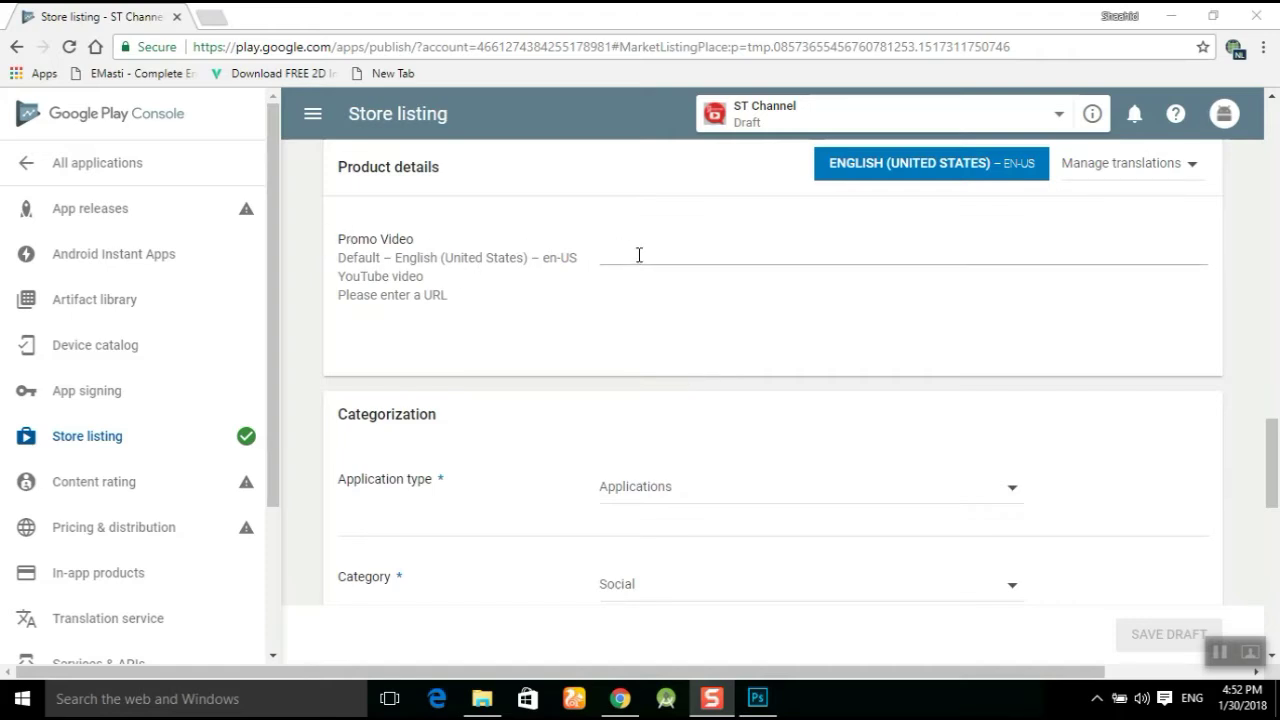
# Pick Applications in the Application type dropdown, then scroll down to Privacy Policy.
pyautogui.scroll(-2, 644, 265)
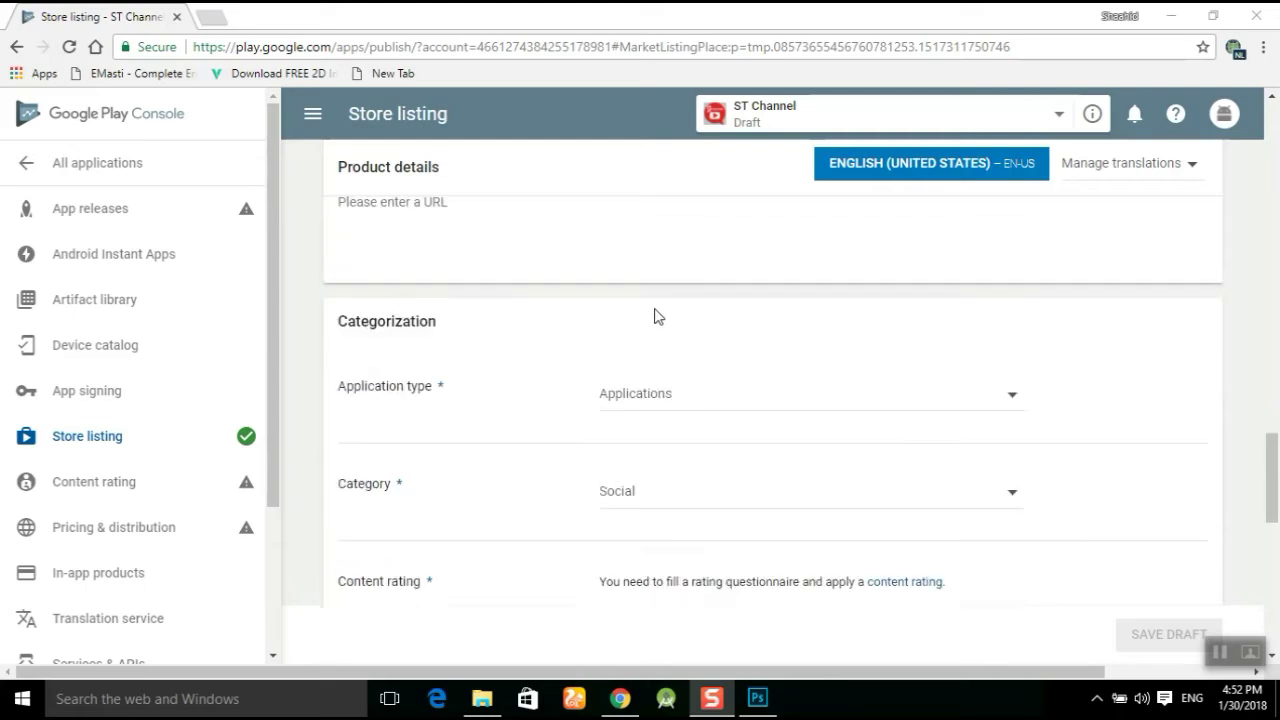
pyautogui.click(724, 305)
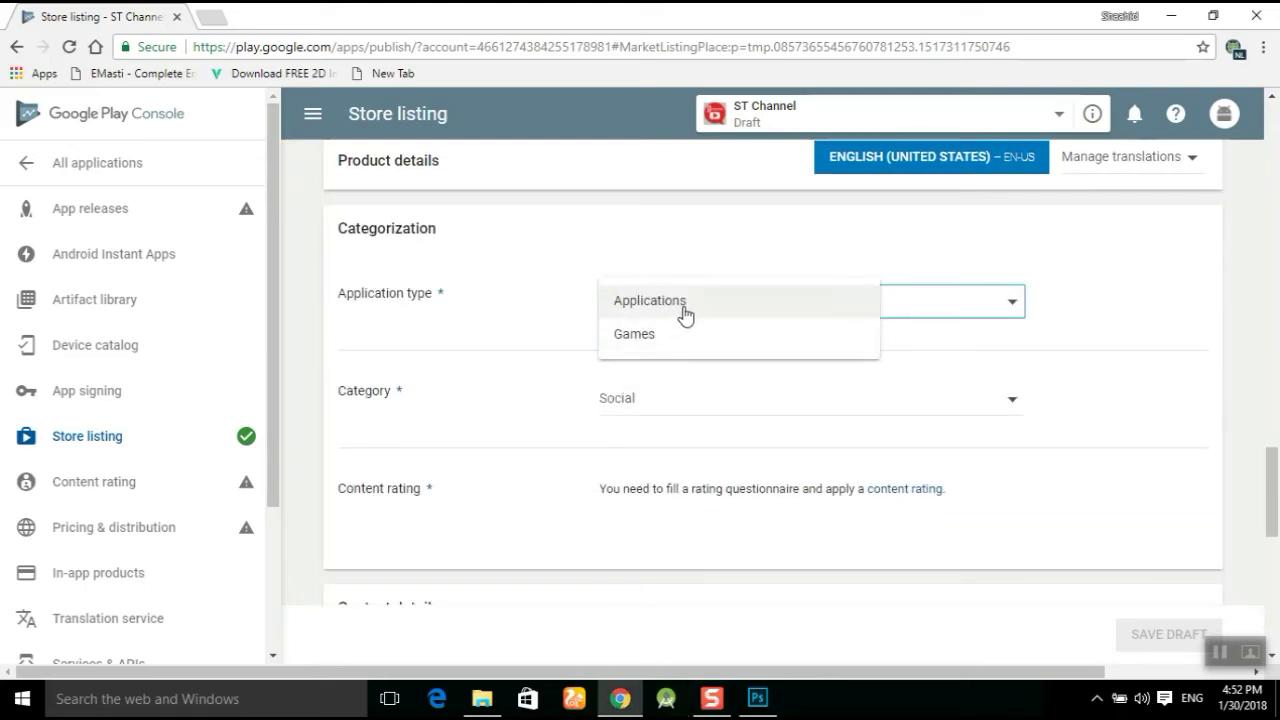
pyautogui.click(685, 305)
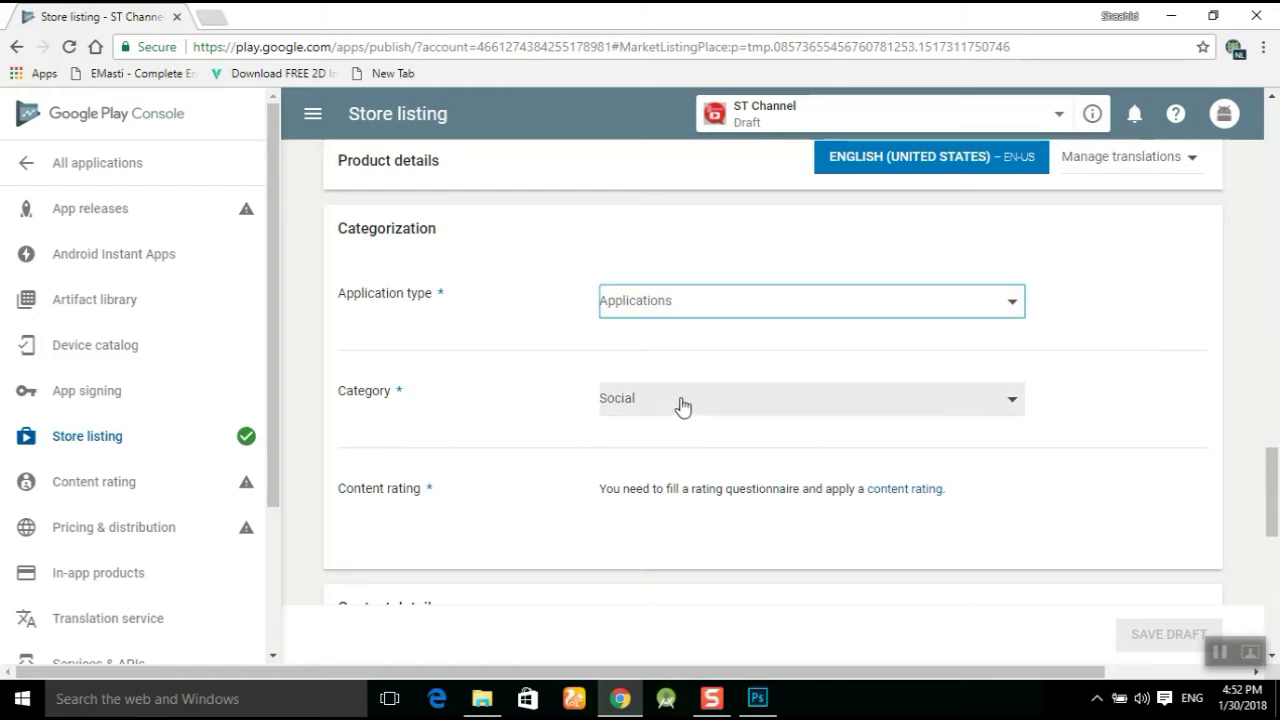
pyautogui.scroll(-4, 681, 404)
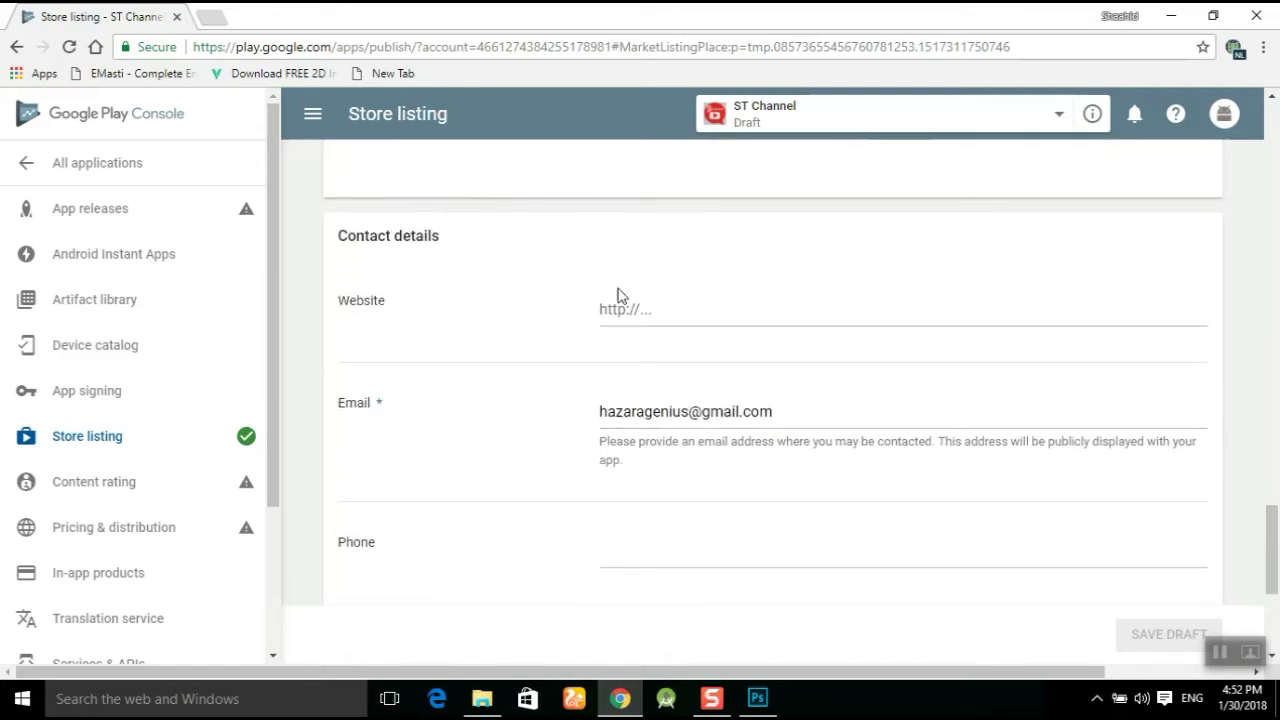
pyautogui.scroll(-4, 686, 414)
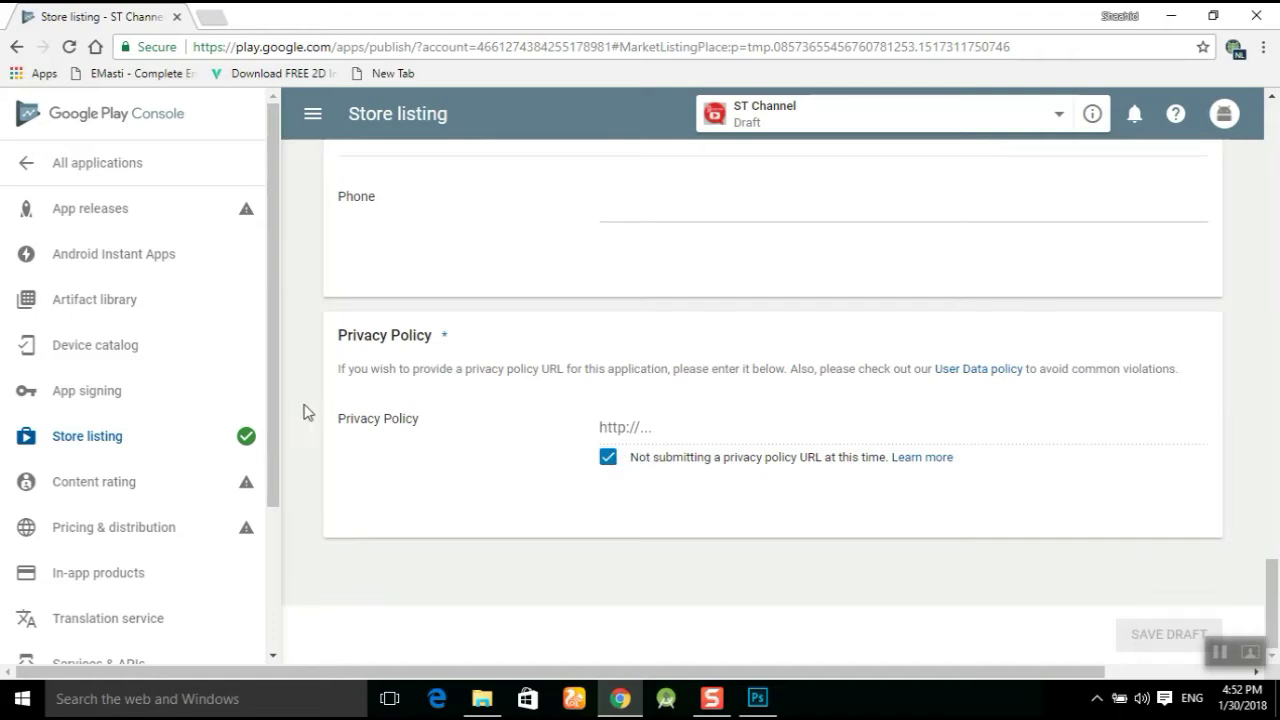
pyautogui.moveTo(246, 443)
# View the Content rating page's APK requirement, then go to App releases.
pyautogui.click(90, 489)
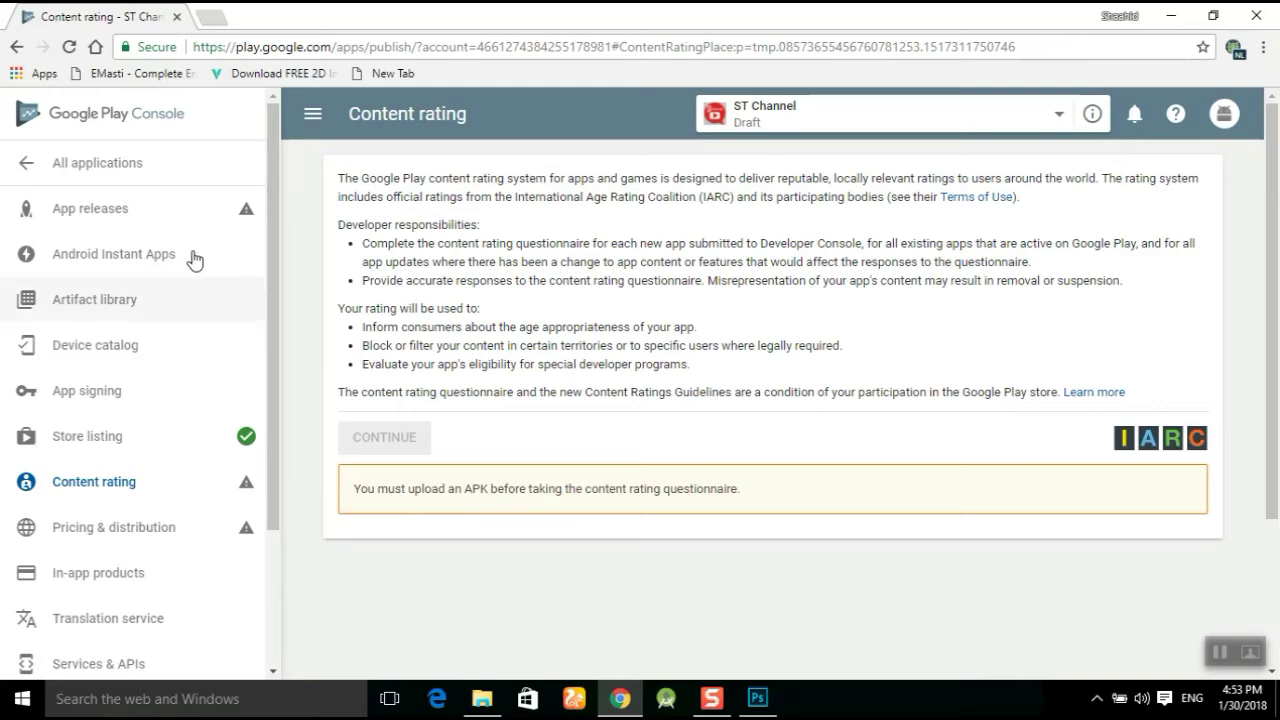
pyautogui.click(118, 211)
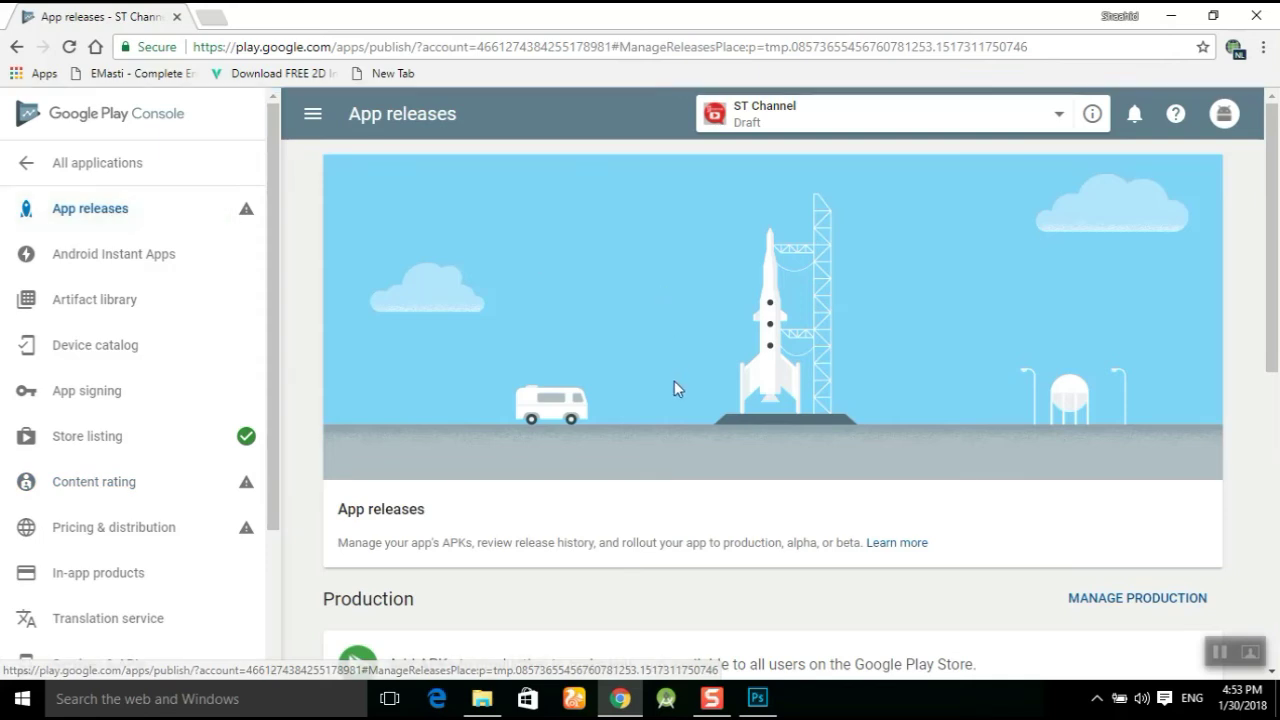
# Create a new production release and enroll ST Channel in Google Play App Signing.
pyautogui.scroll(-2, 676, 384)
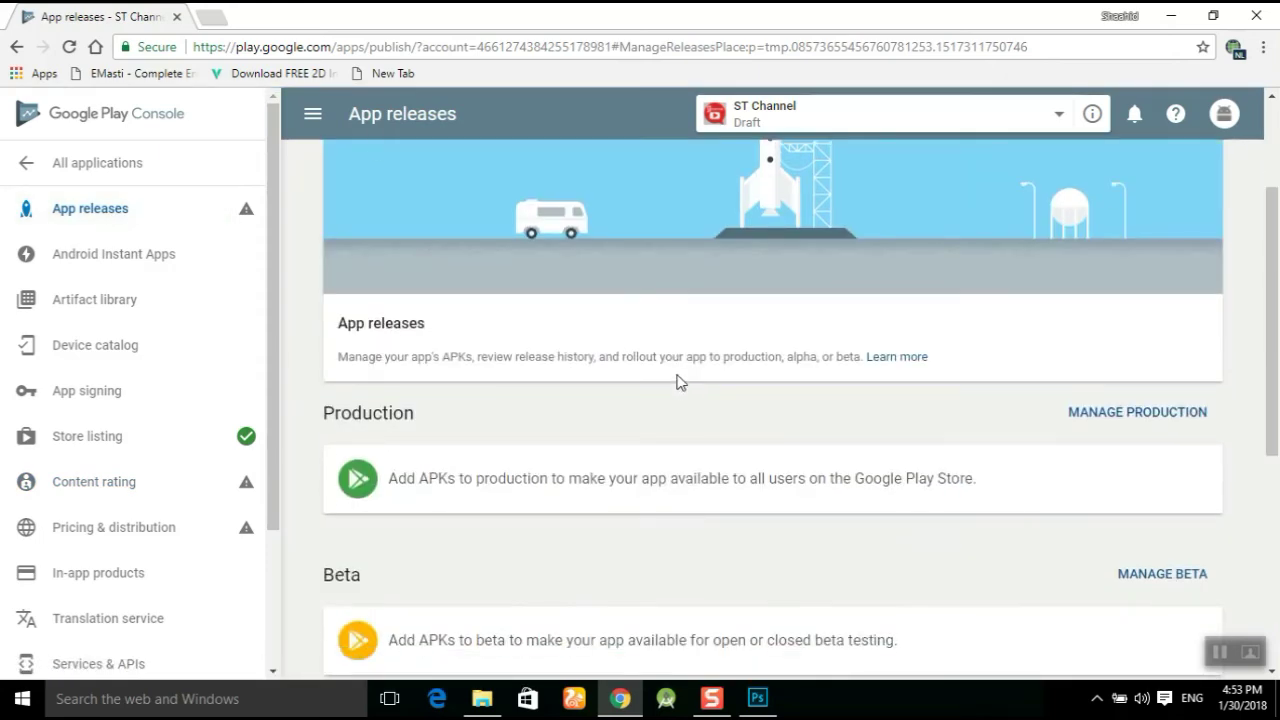
pyautogui.scroll(-1, 678, 382)
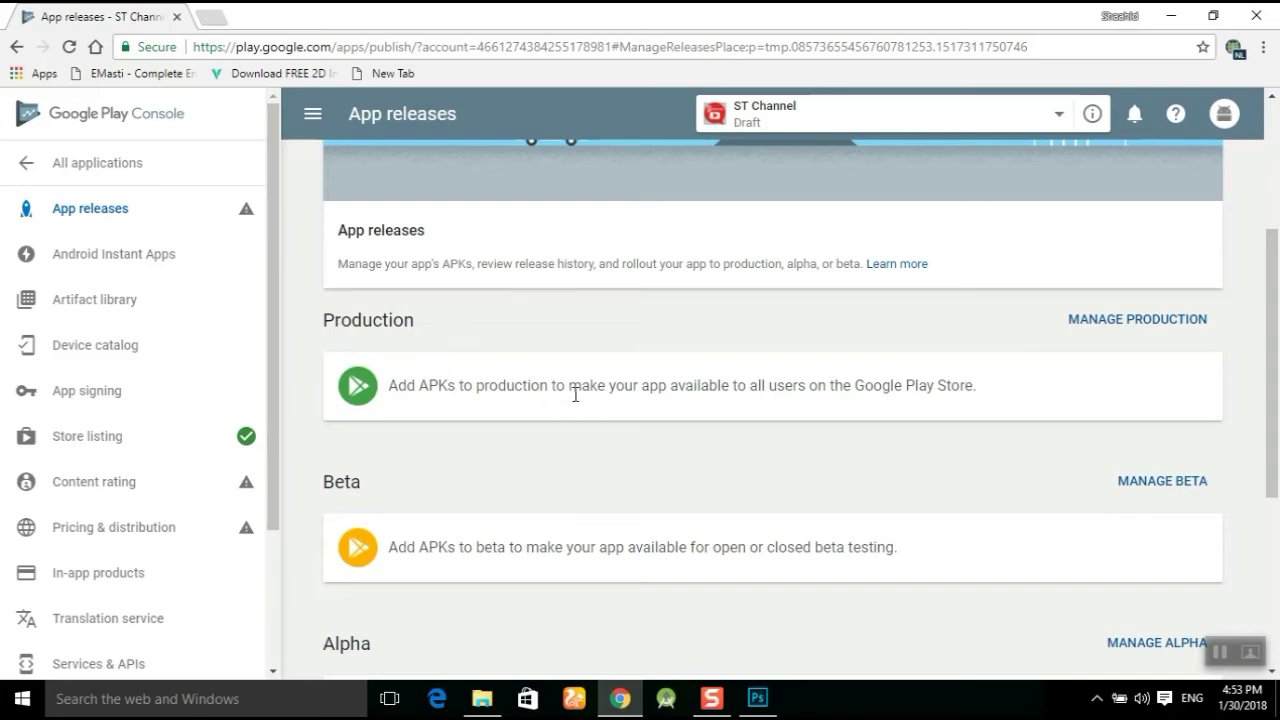
pyautogui.click(1137, 320)
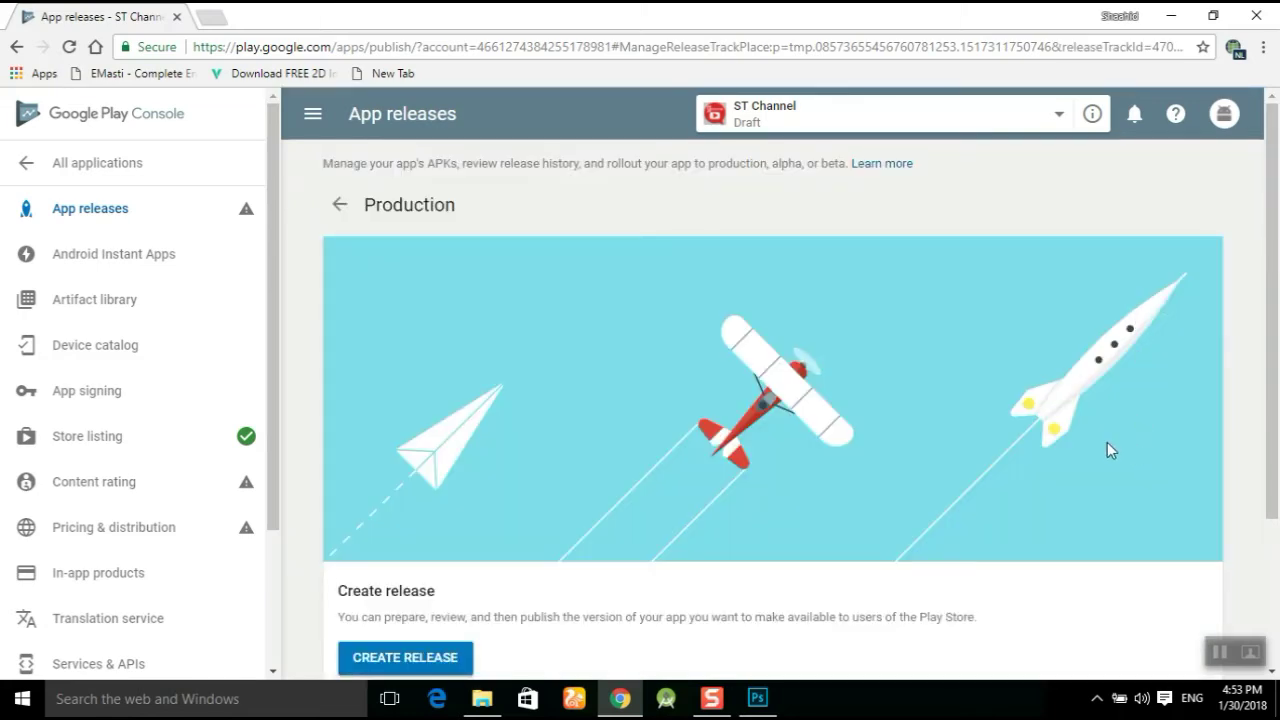
pyautogui.scroll(-3, 862, 462)
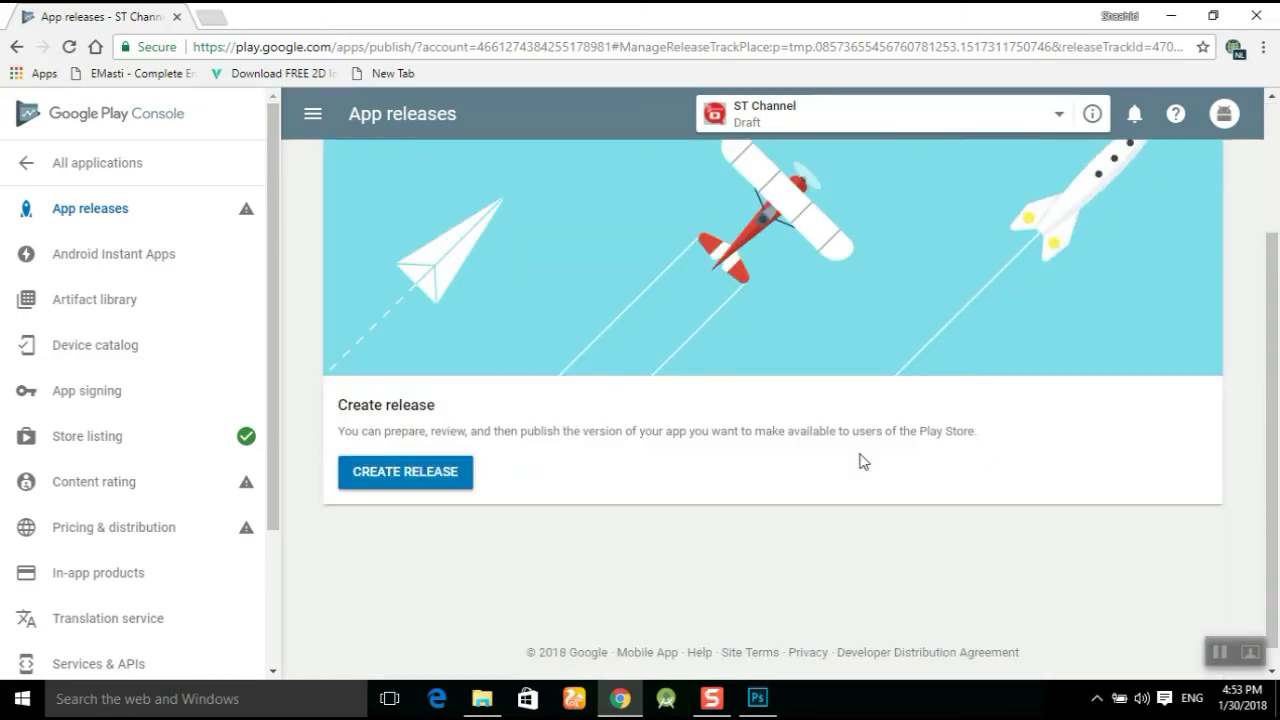
pyautogui.click(423, 477)
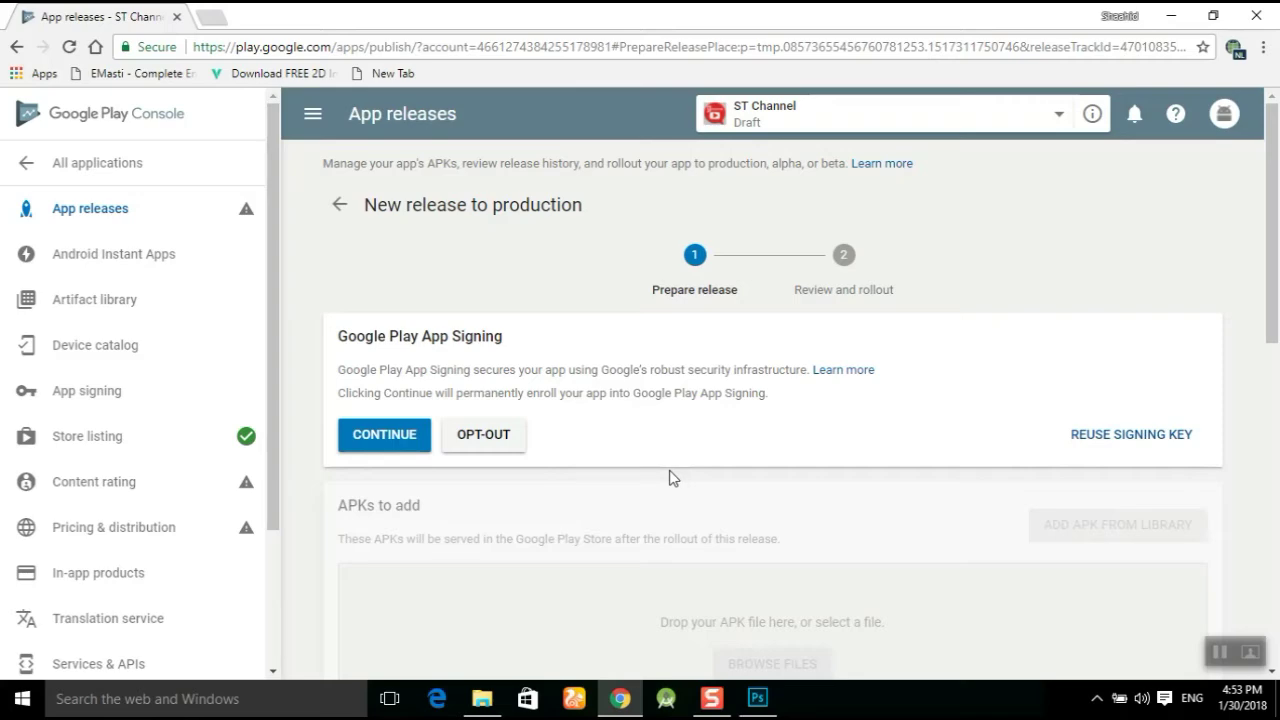
pyautogui.scroll(-2, 670, 477)
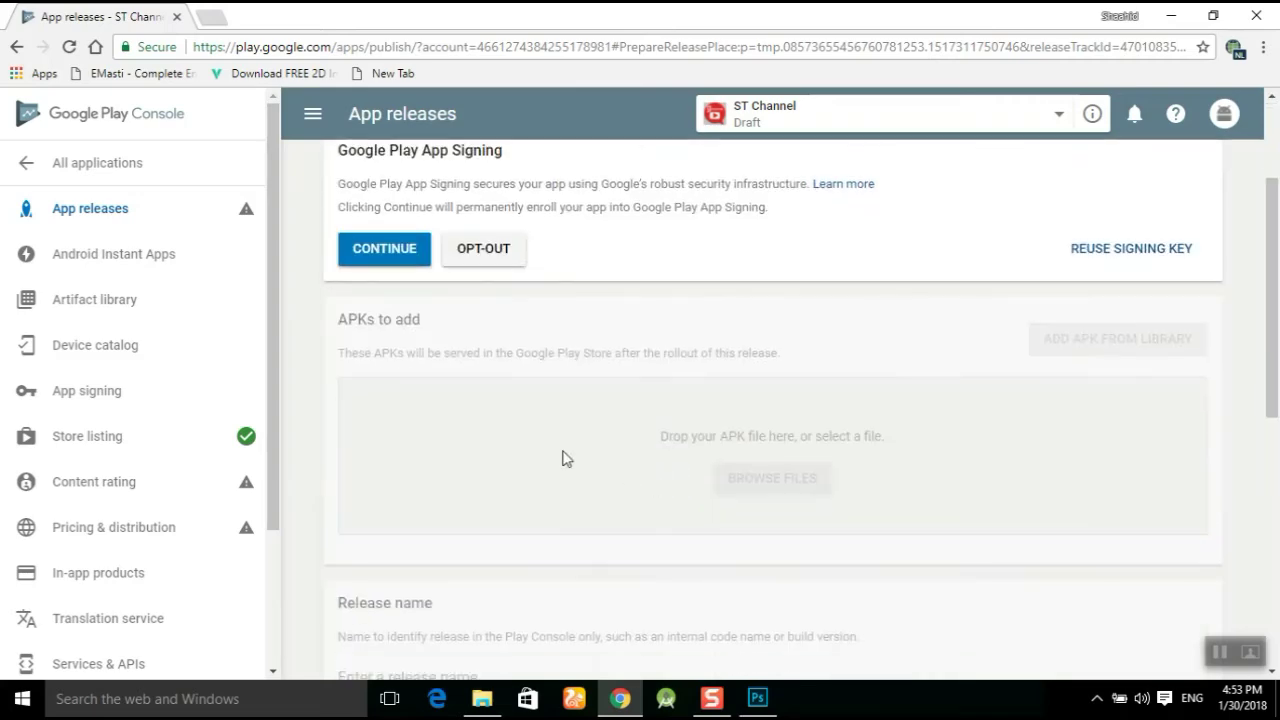
pyautogui.scroll(-4, 563, 457)
pyautogui.scroll(4, 555, 452)
pyautogui.click(390, 250)
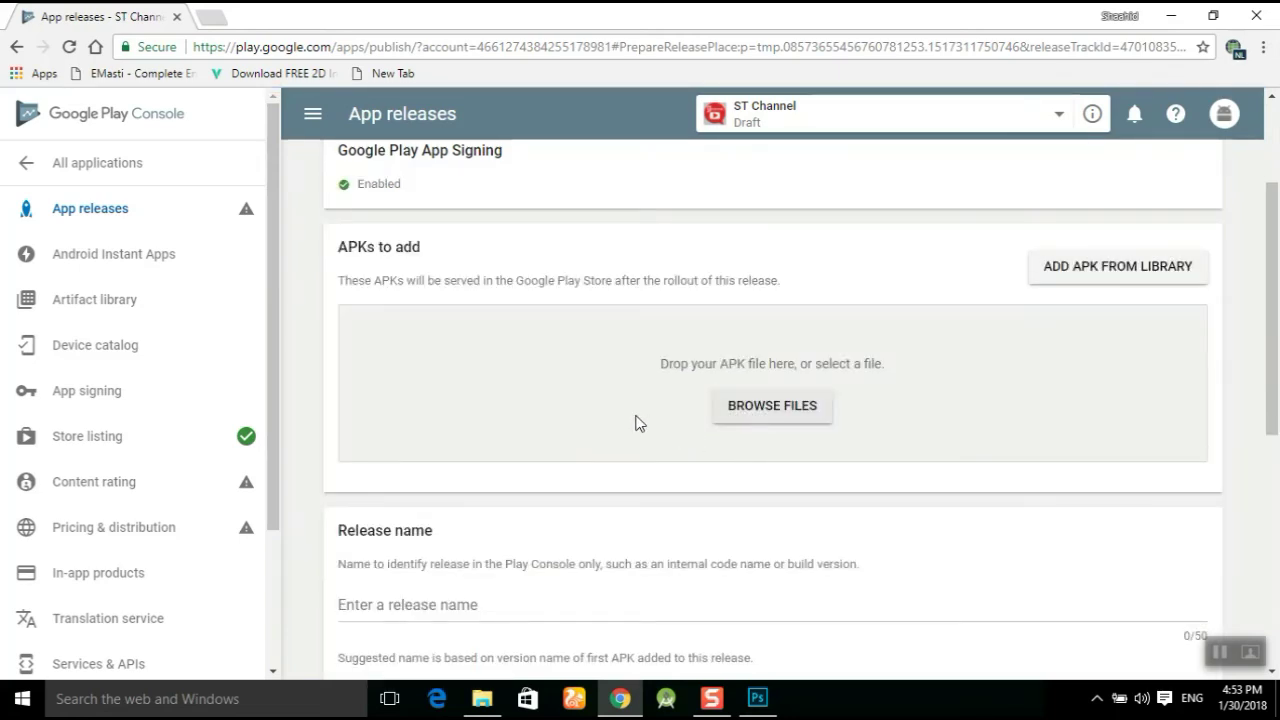
# Upload ST_Channel (3).apk to the new production release, adding version code 1.
pyautogui.click(1090, 276)
pyautogui.click(780, 408)
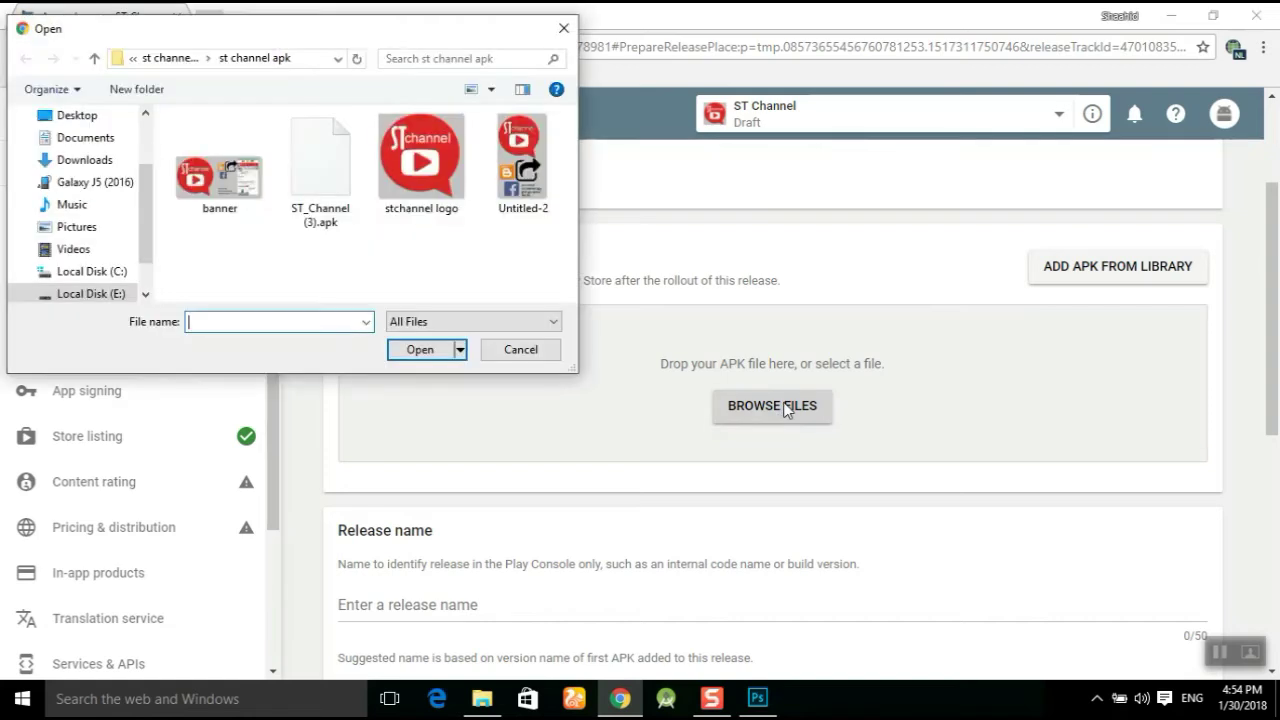
pyautogui.click(321, 200)
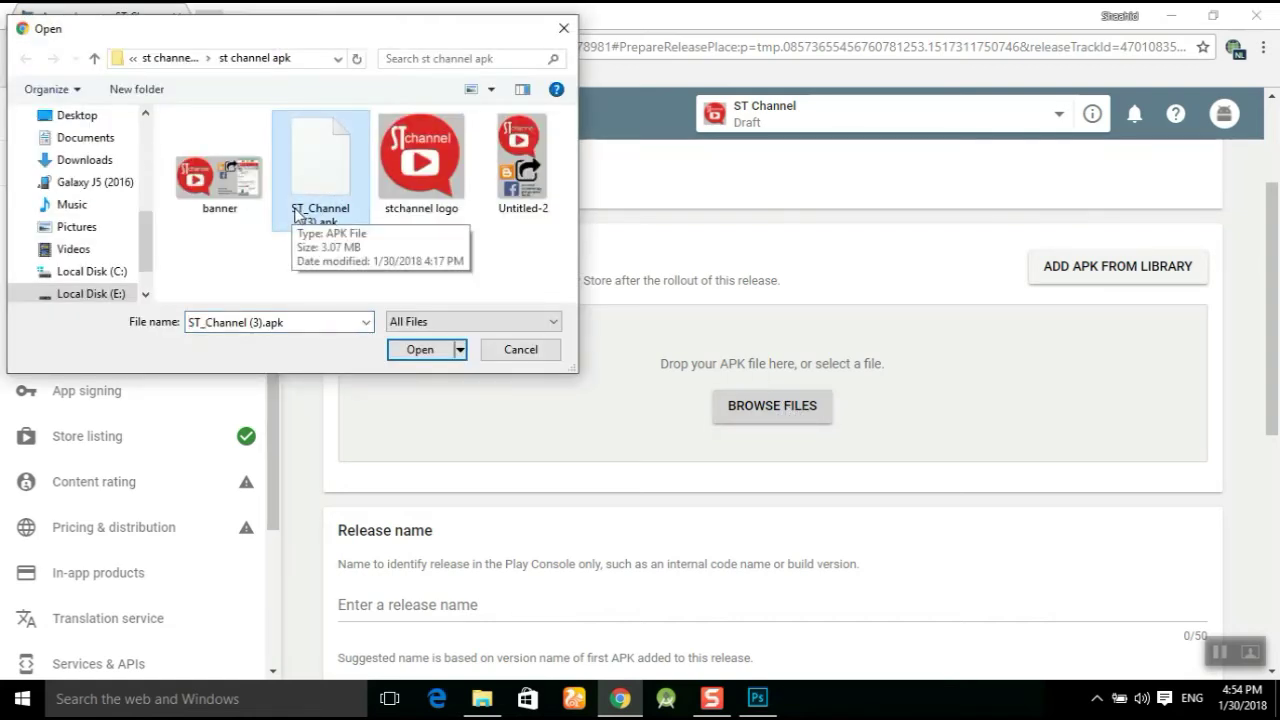
pyautogui.click(427, 350)
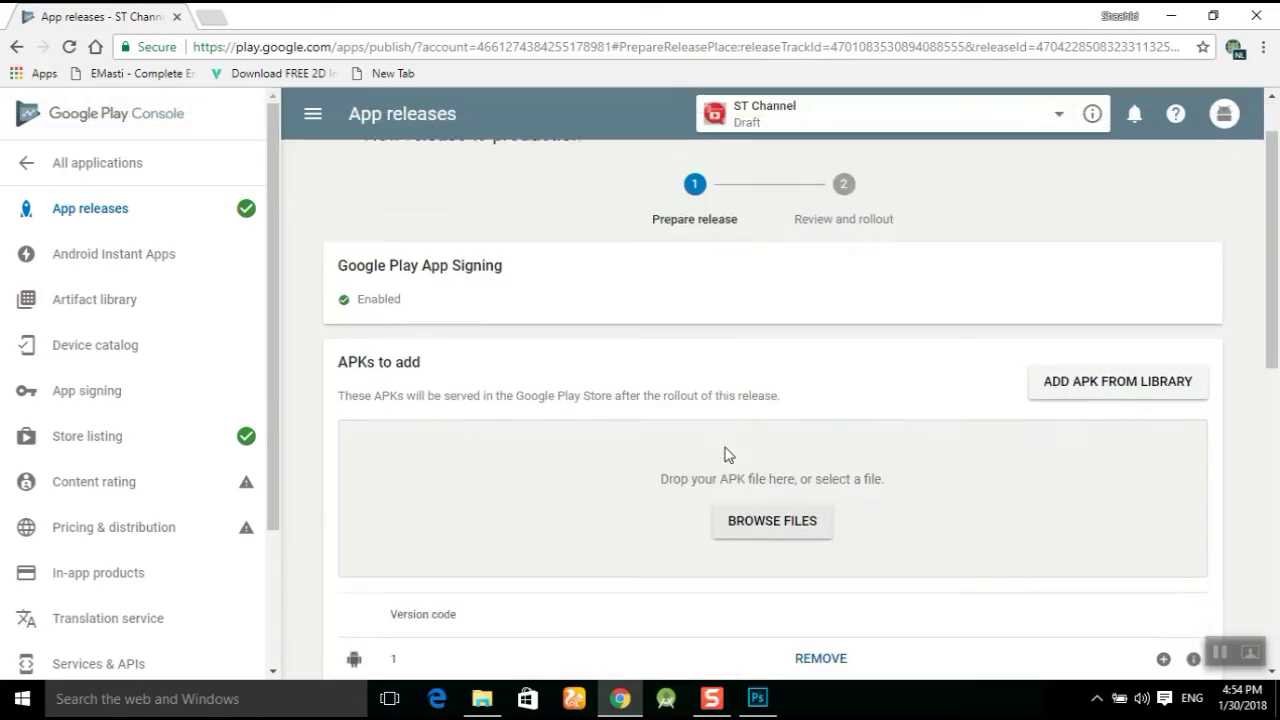
pyautogui.scroll(-2, 727, 455)
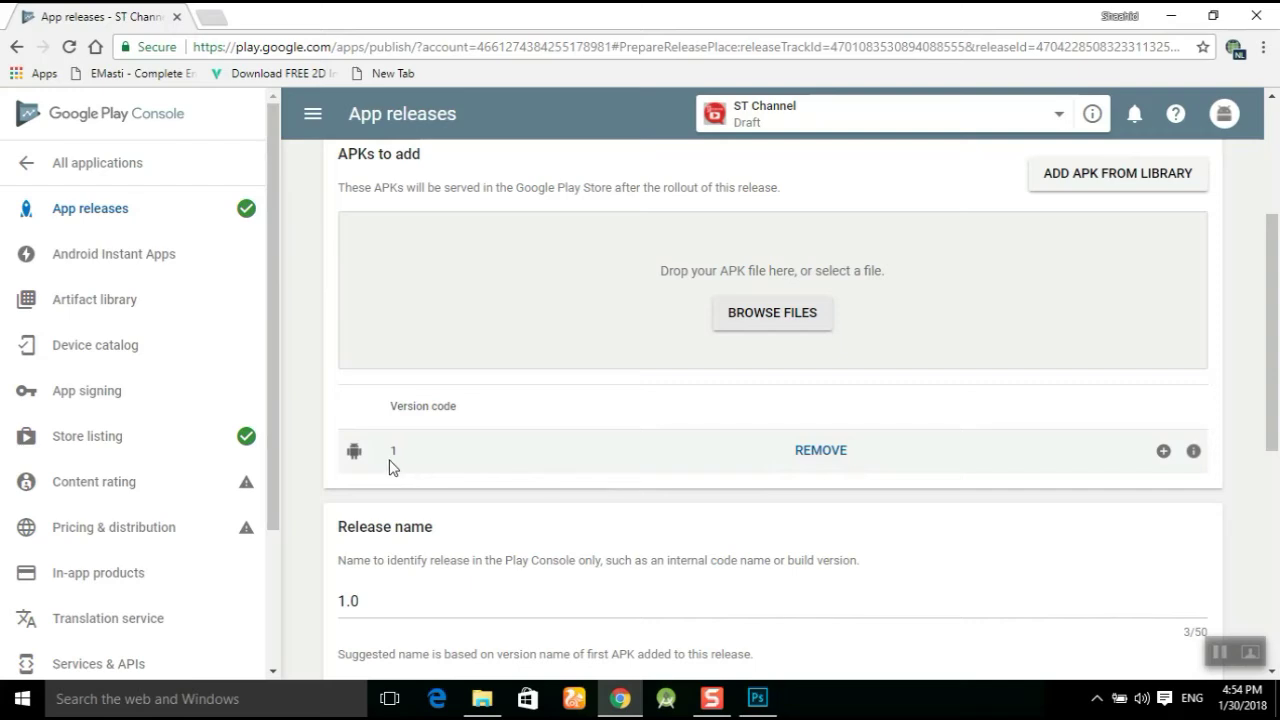
pyautogui.scroll(-2, 406, 463)
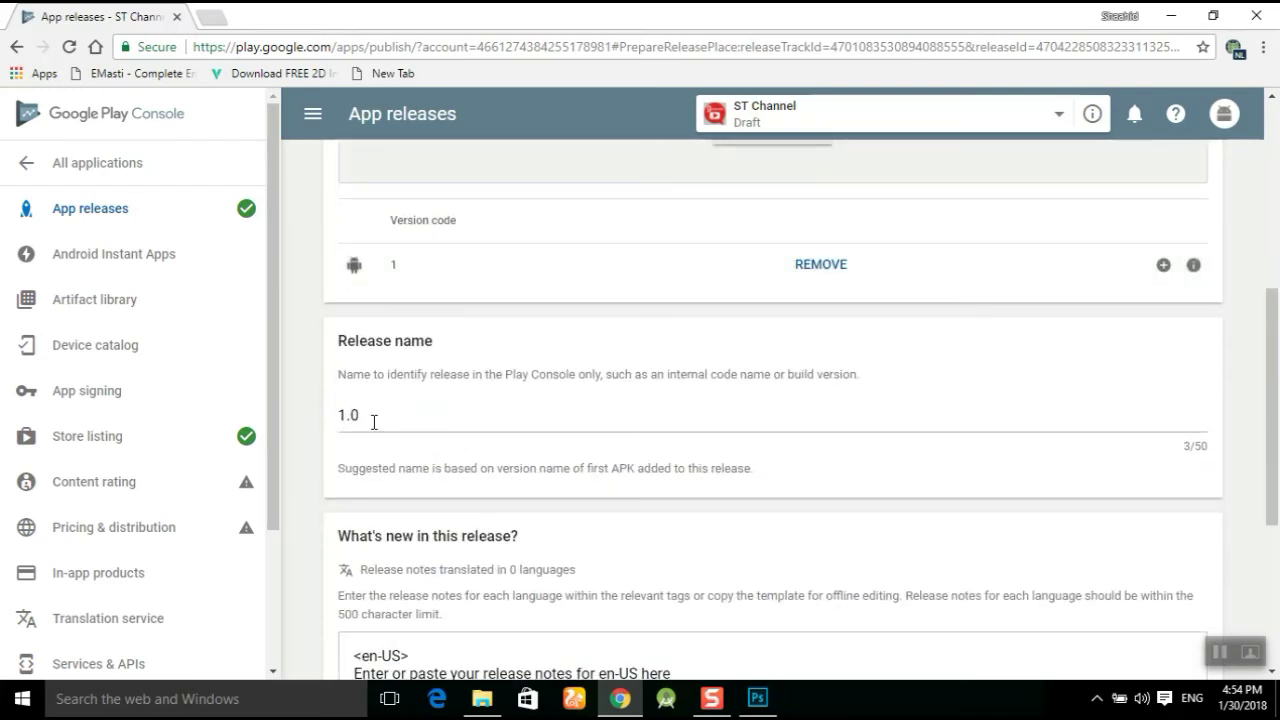
pyautogui.scroll(-1, 376, 424)
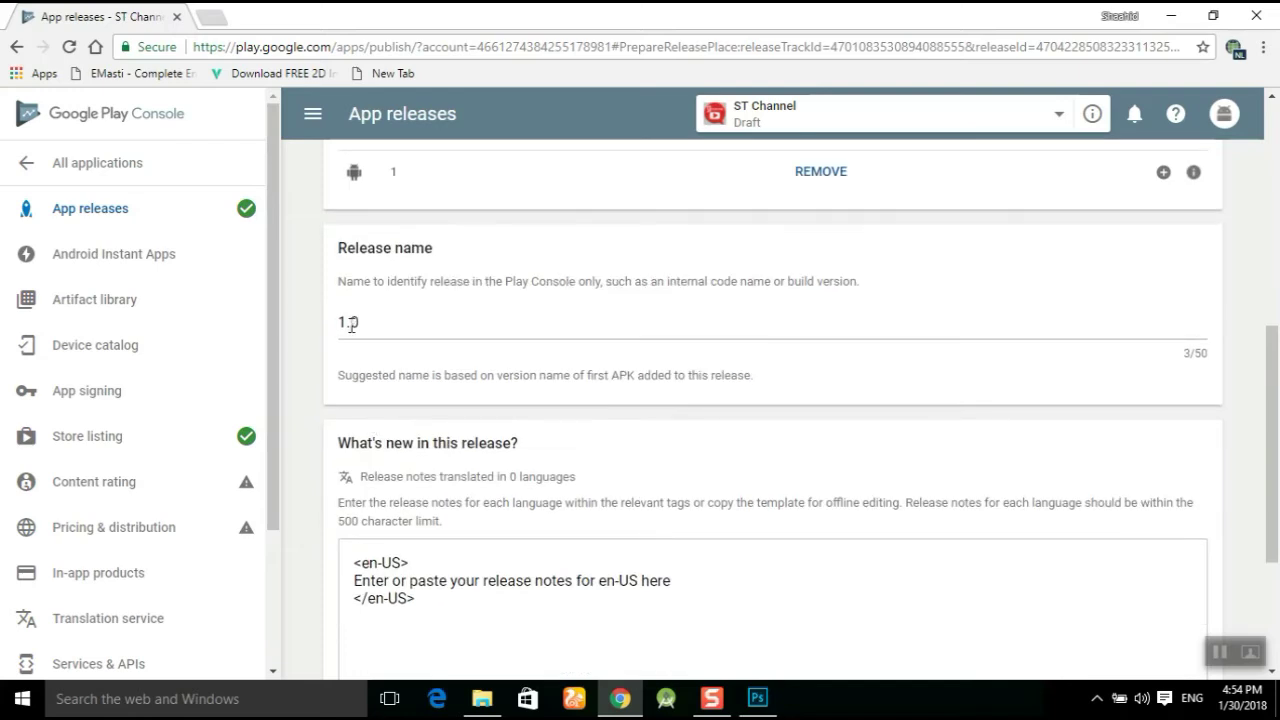
pyautogui.scroll(-2, 355, 322)
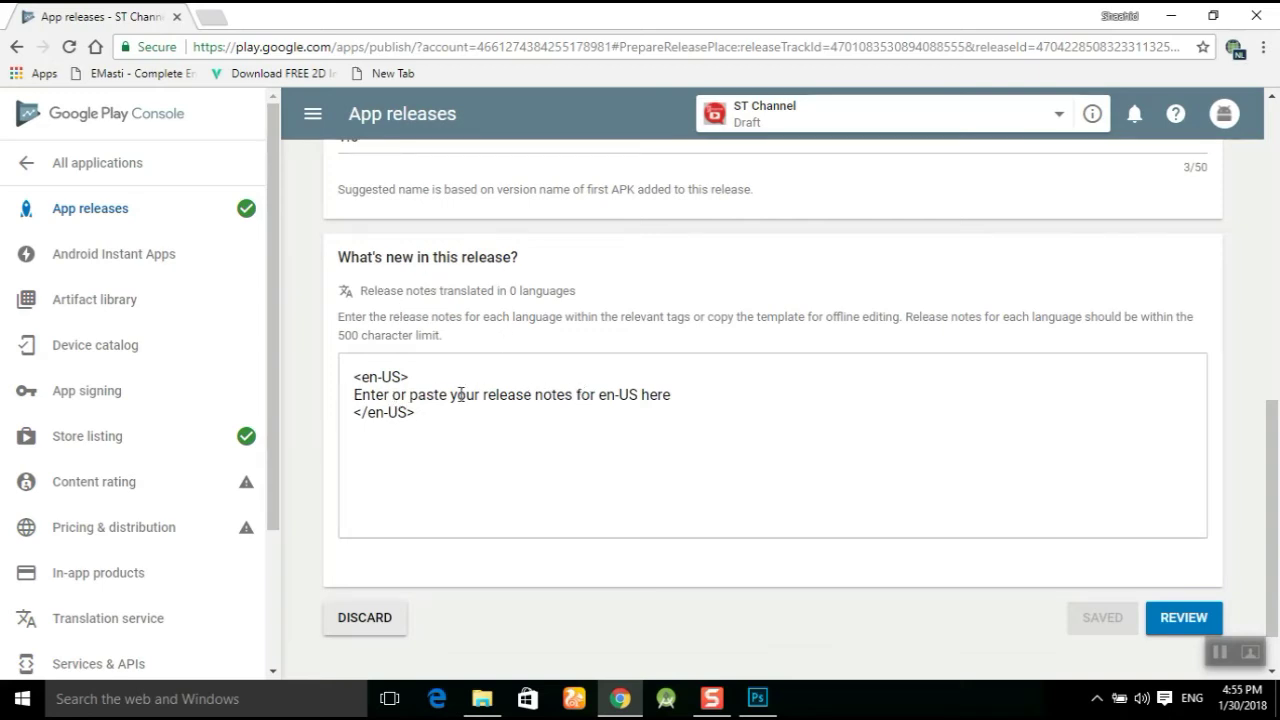
# Replace the placeholder en-US release notes with 'This is a social app' and save.
pyautogui.click(683, 397)
pyautogui.moveTo(687, 397); pyautogui.dragTo(341, 398)
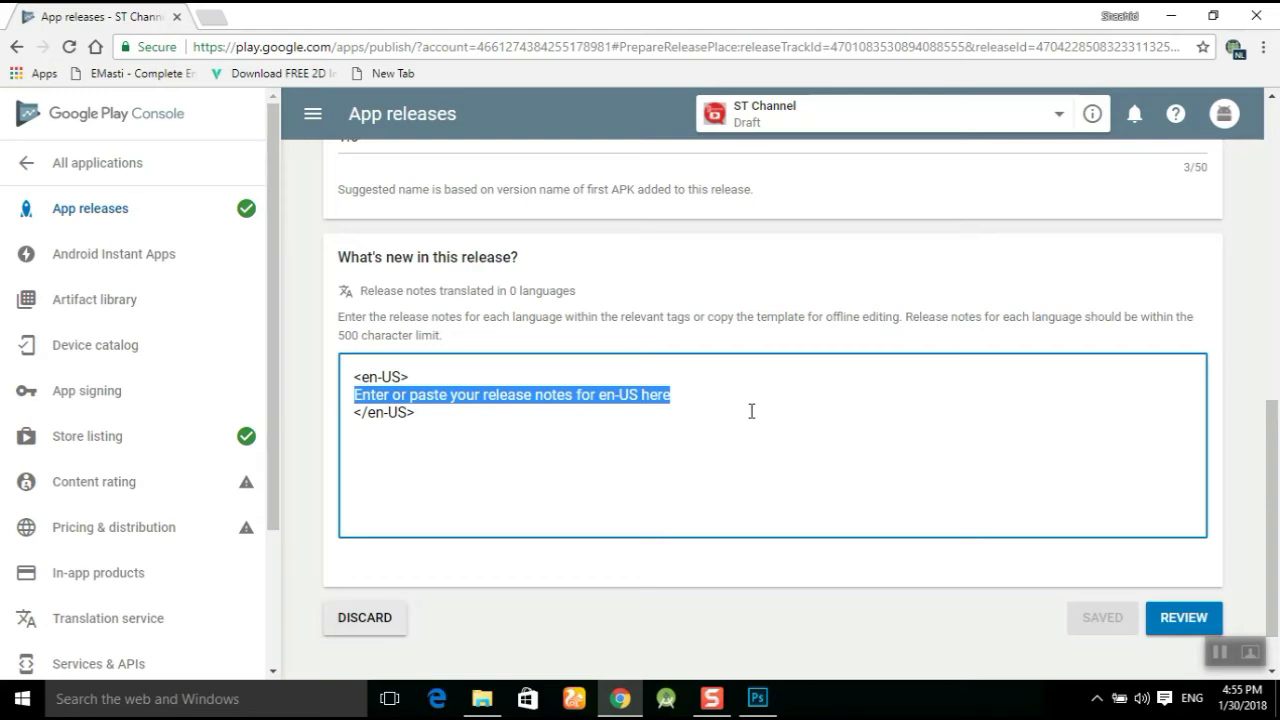
pyautogui.write('This is a social app')
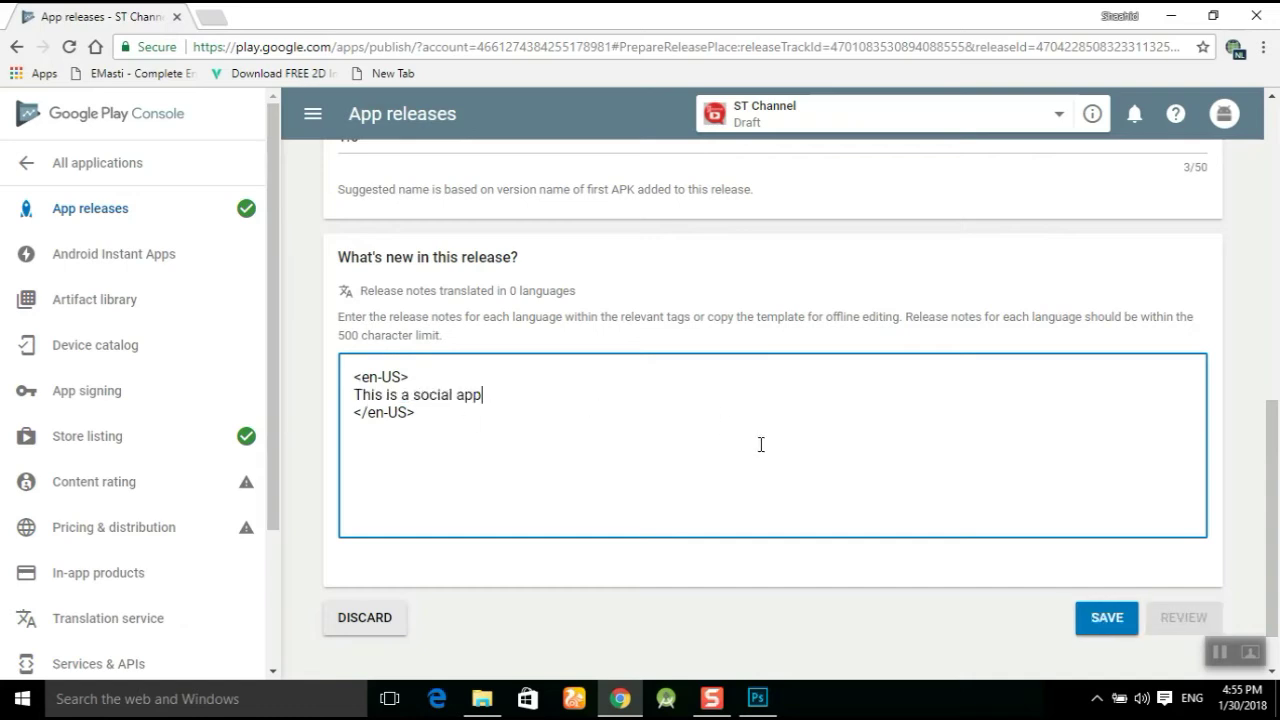
pyautogui.scroll(-1, 762, 445)
pyautogui.click(1108, 558)
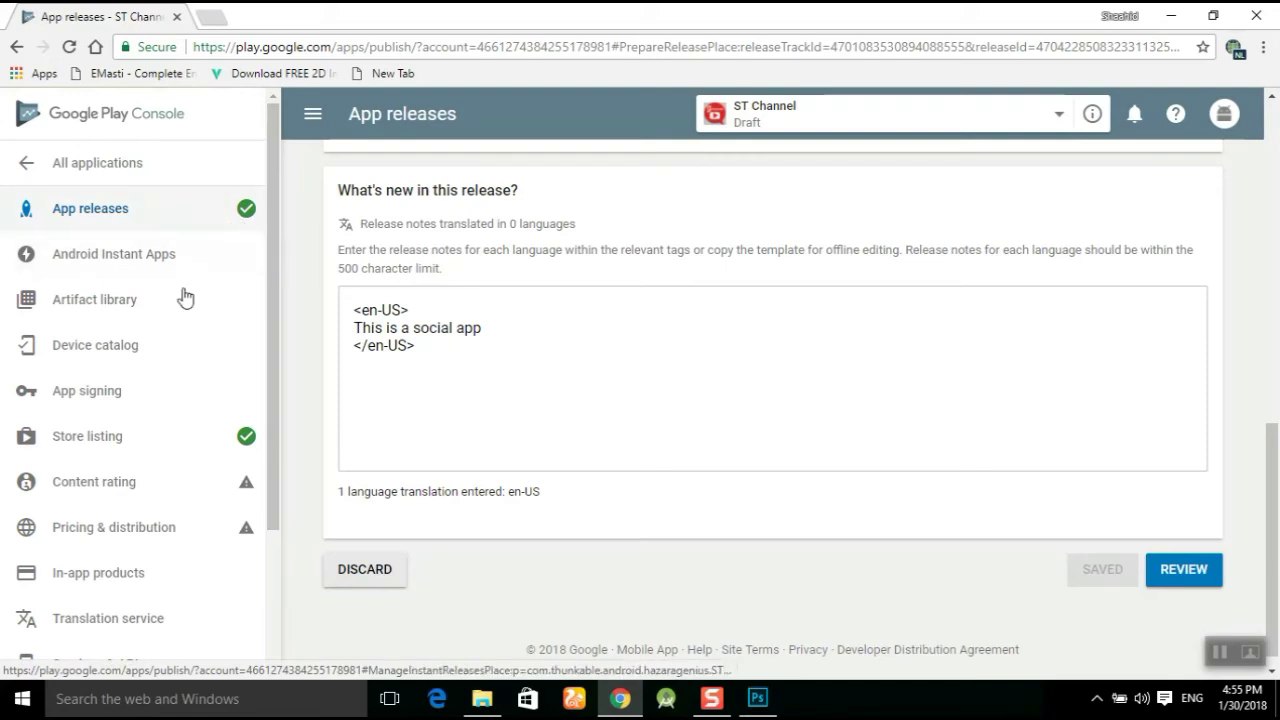
# Go to Content rating and begin the content rating questionnaire.
pyautogui.click(166, 487)
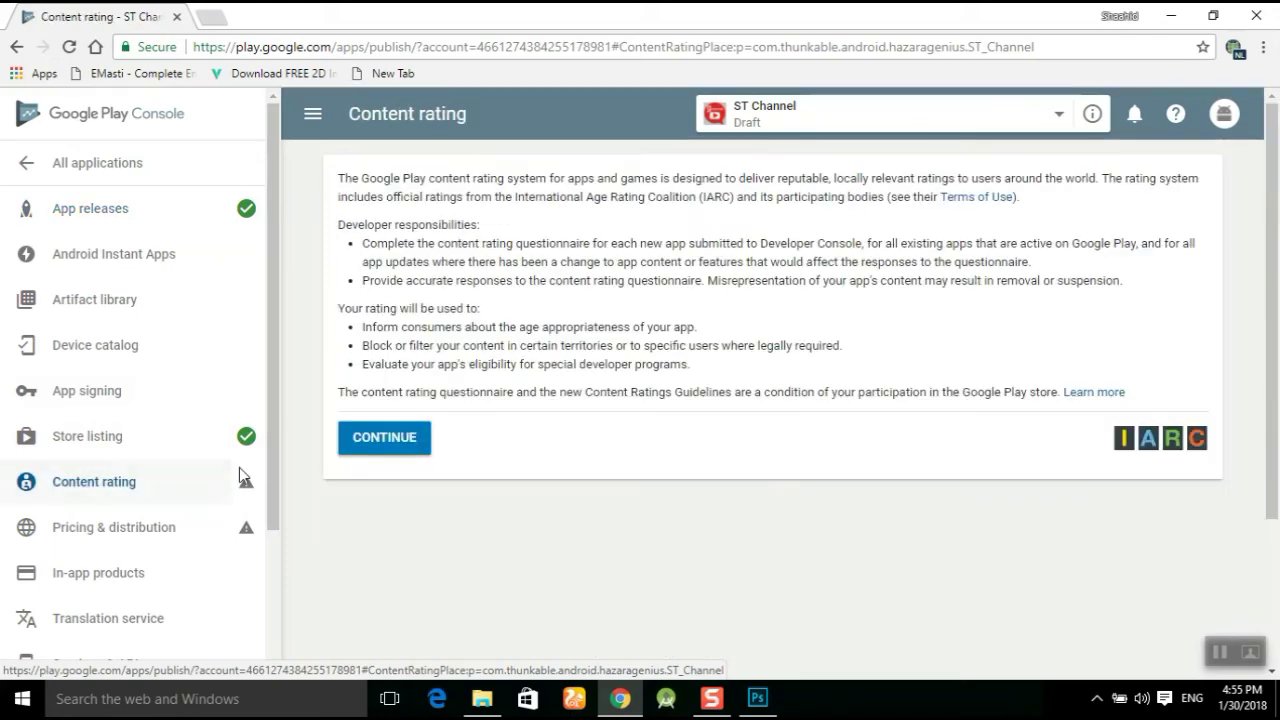
pyautogui.scroll(-2, 742, 479)
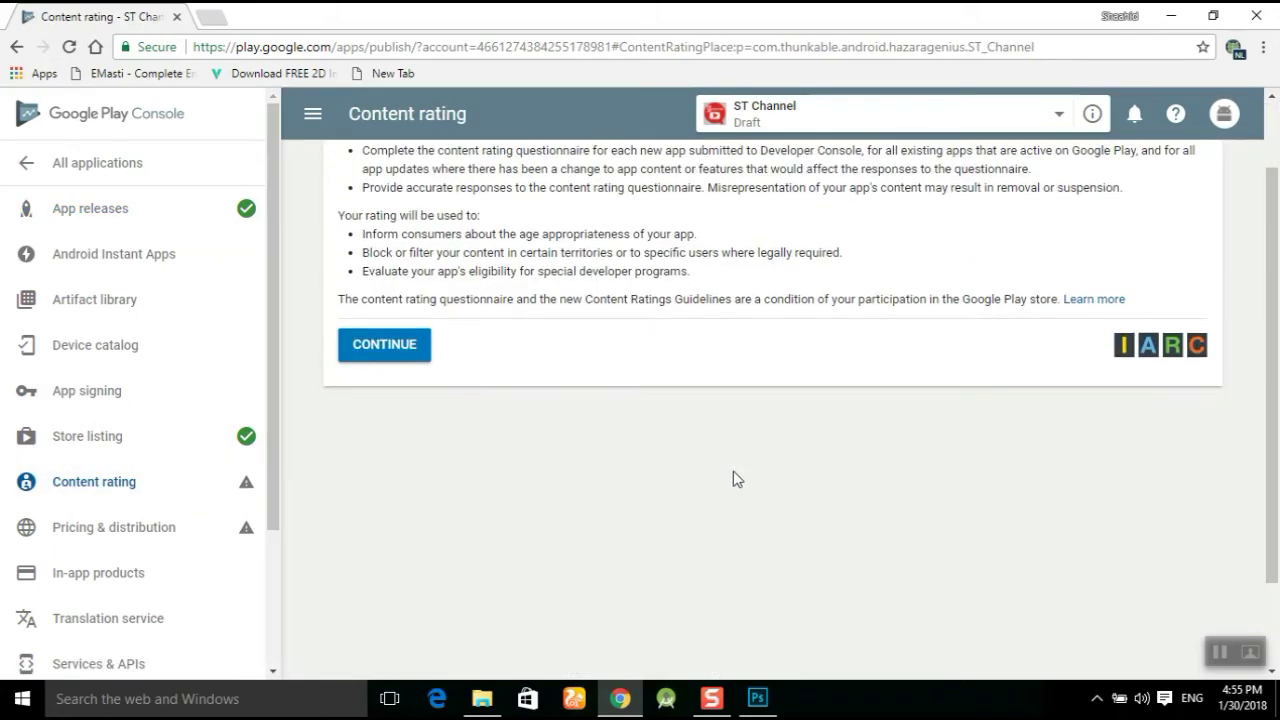
pyautogui.click(405, 346)
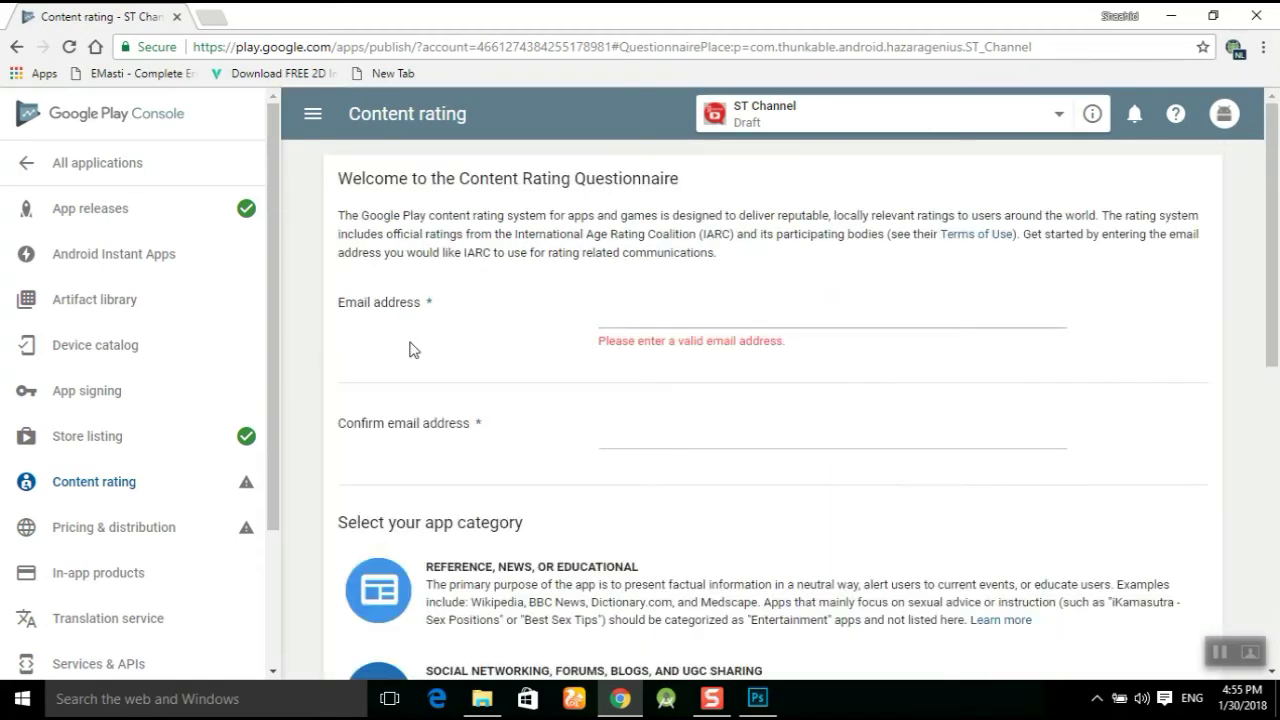
# Enter the contact e-mail address and paste the same address into the confirmation field.
pyautogui.click(677, 316)
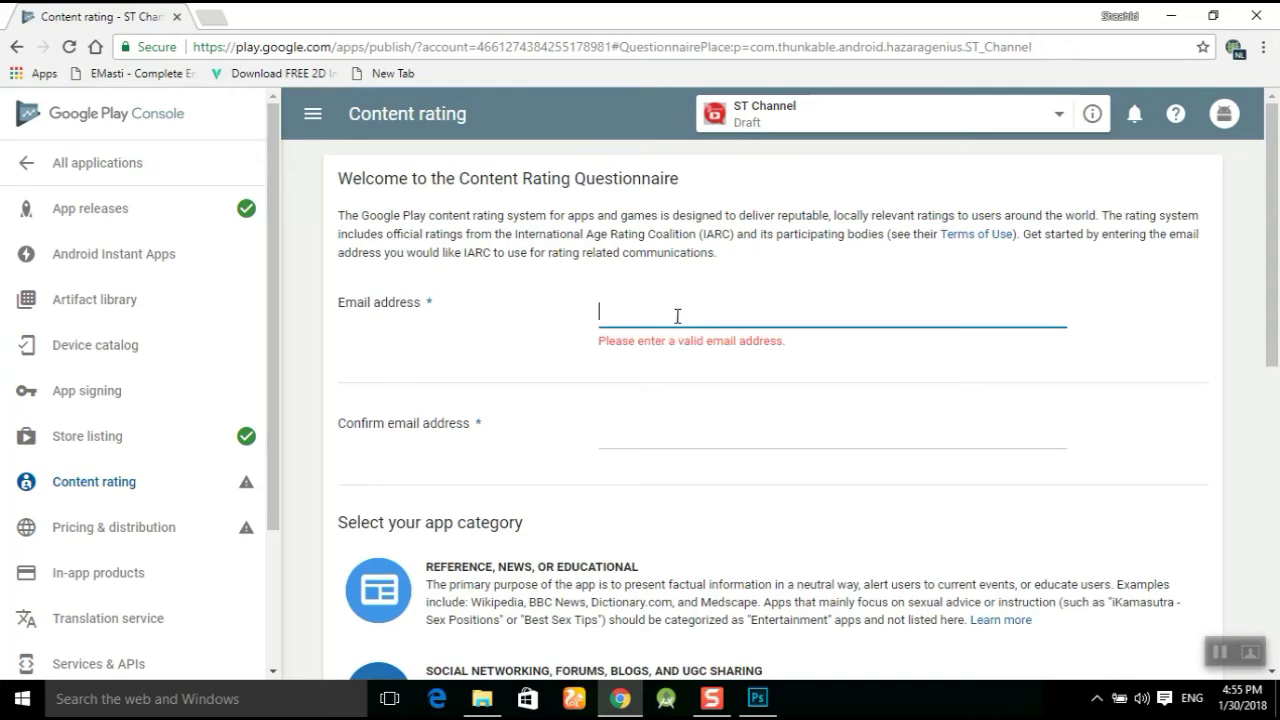
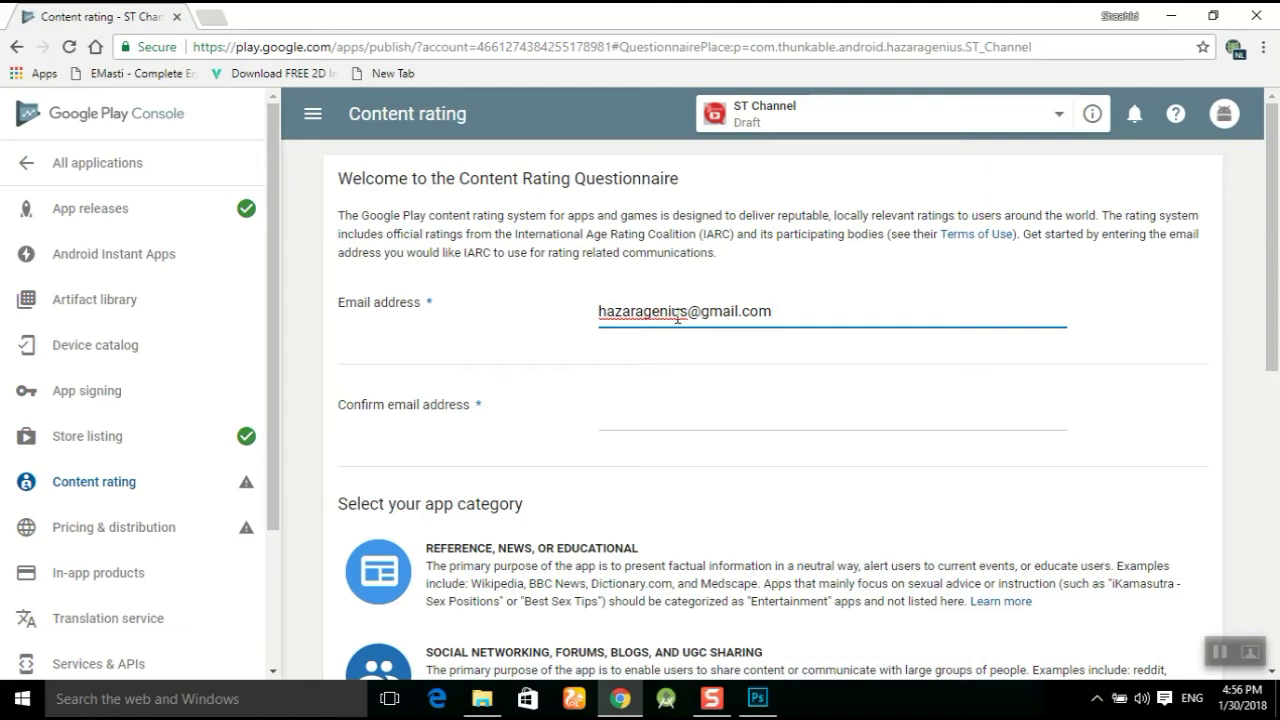
pyautogui.moveTo(790, 308); pyautogui.dragTo(566, 320)
pyautogui.hotkey('ctrl', 'c')
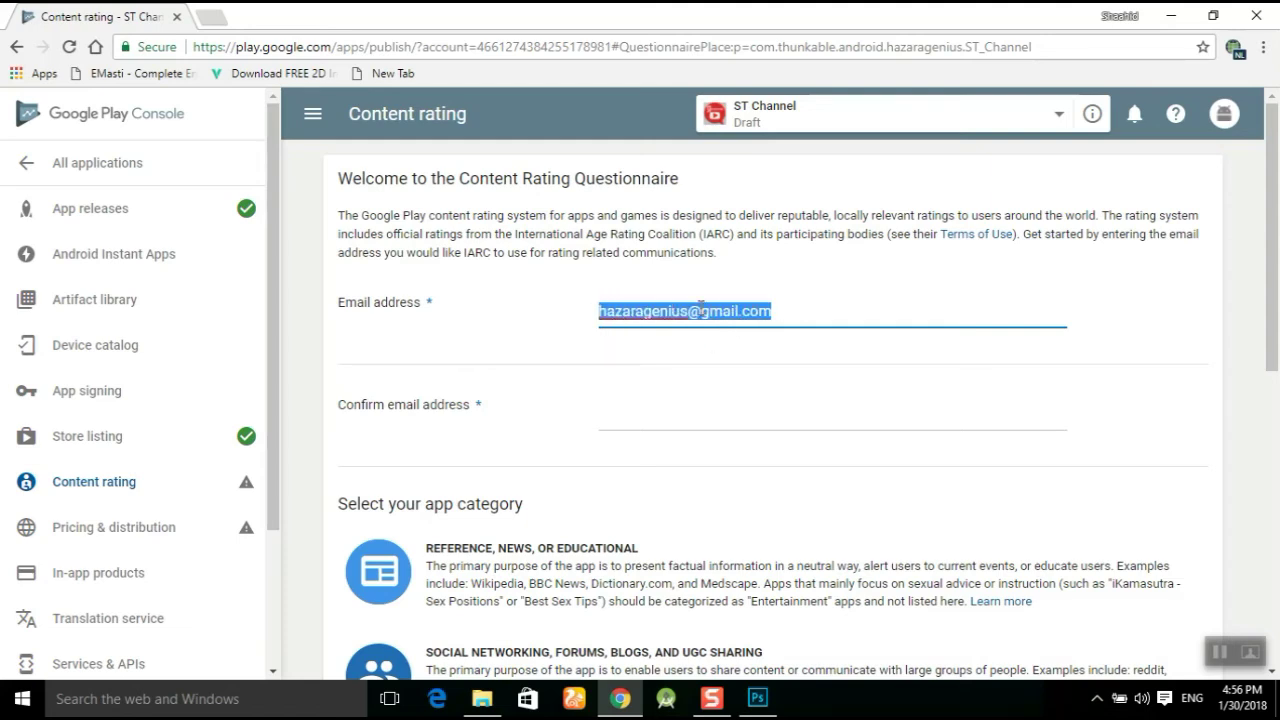
pyautogui.click(658, 414)
pyautogui.hotkey('ctrl', 'v')
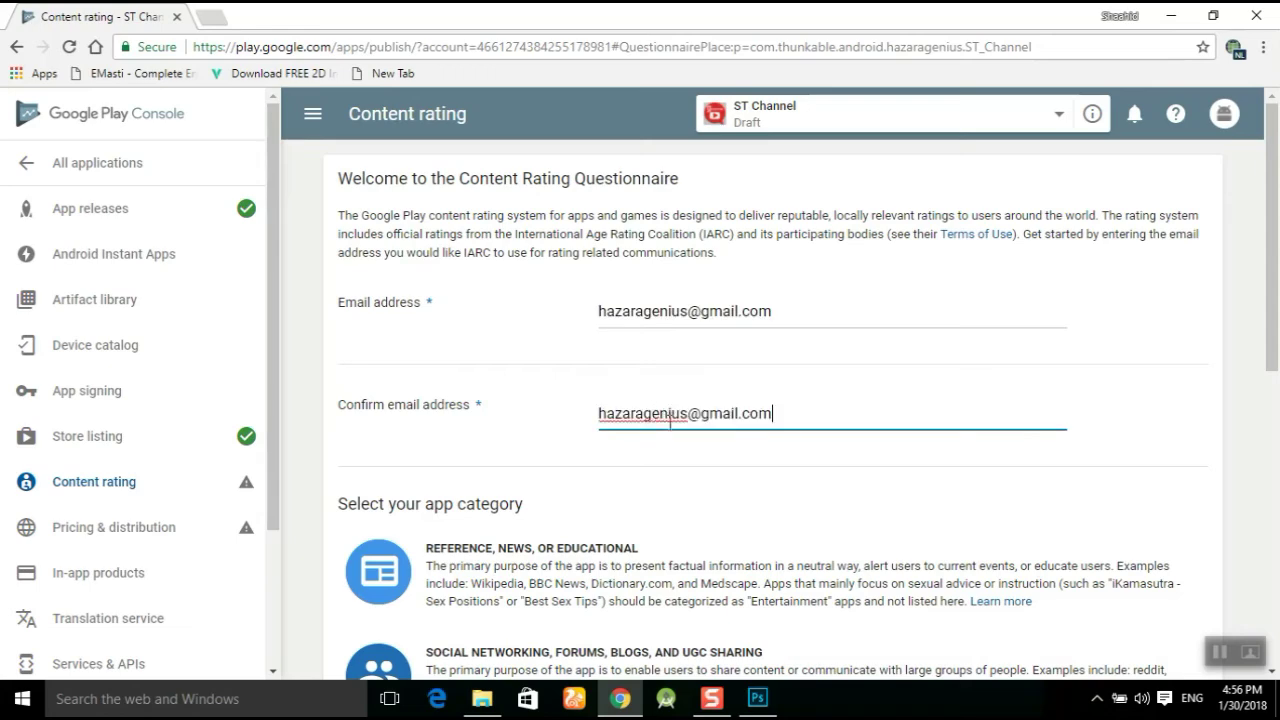
pyautogui.scroll(-1, 351, 338)
pyautogui.scroll(-3, 431, 343)
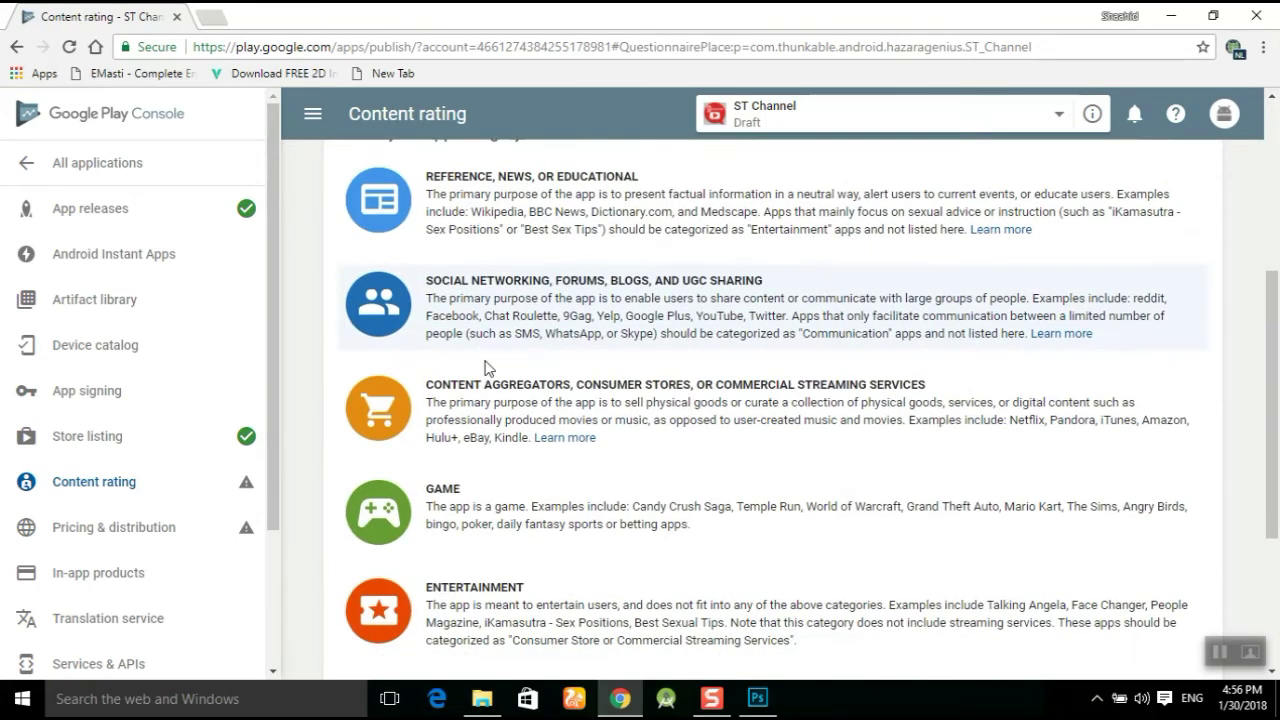
pyautogui.scroll(1, 608, 380)
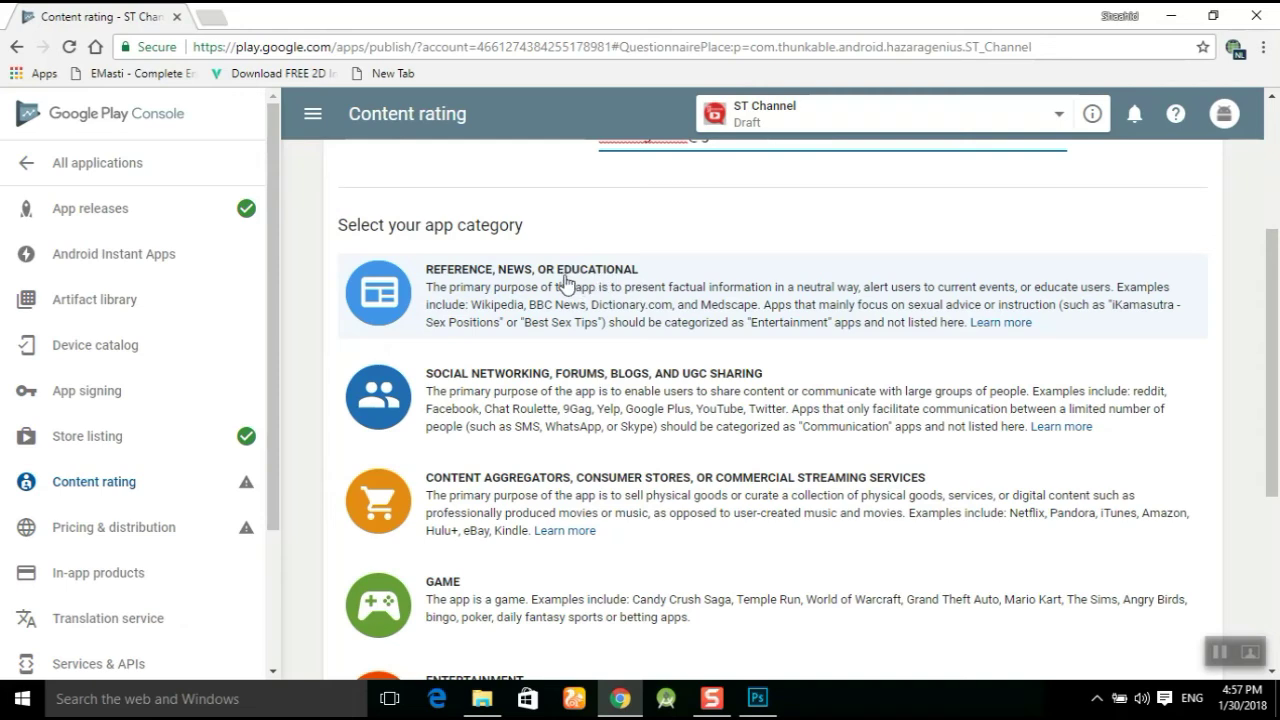
# Pick the Social Networking category, answer No to nudity, violence, location and digital-goods questions, and save.
pyautogui.click(577, 390)
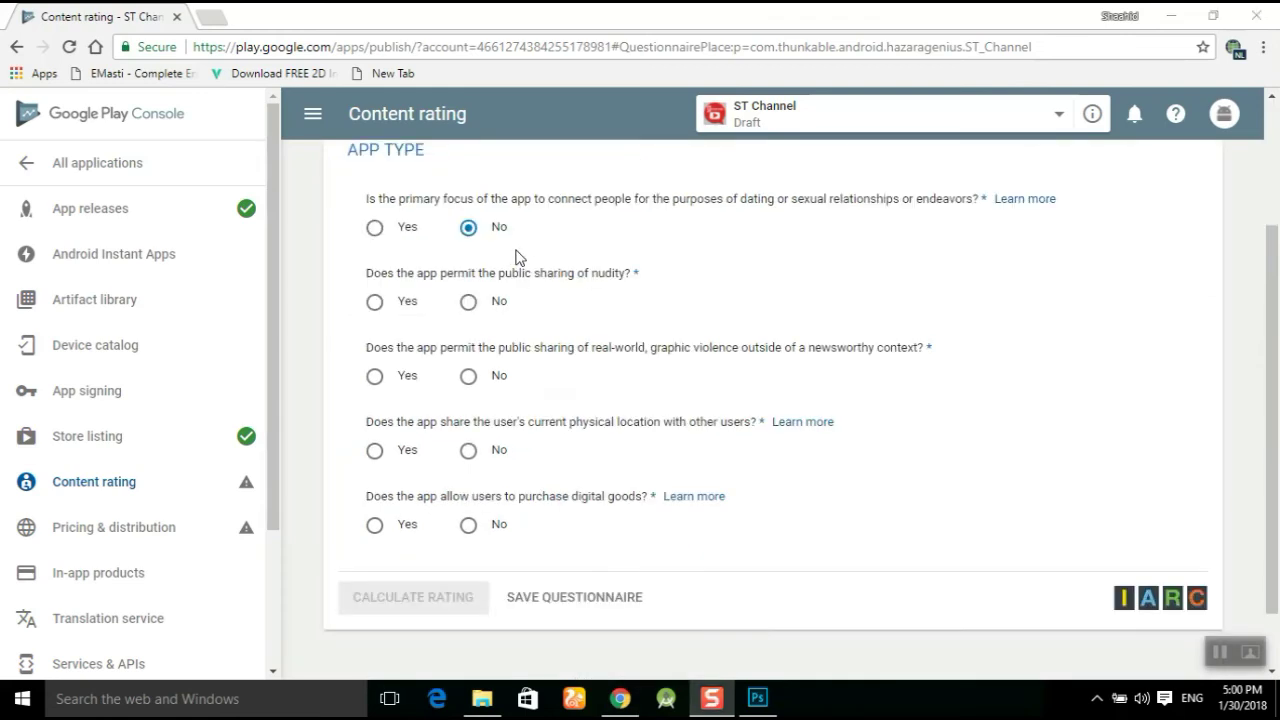
pyautogui.click(468, 302)
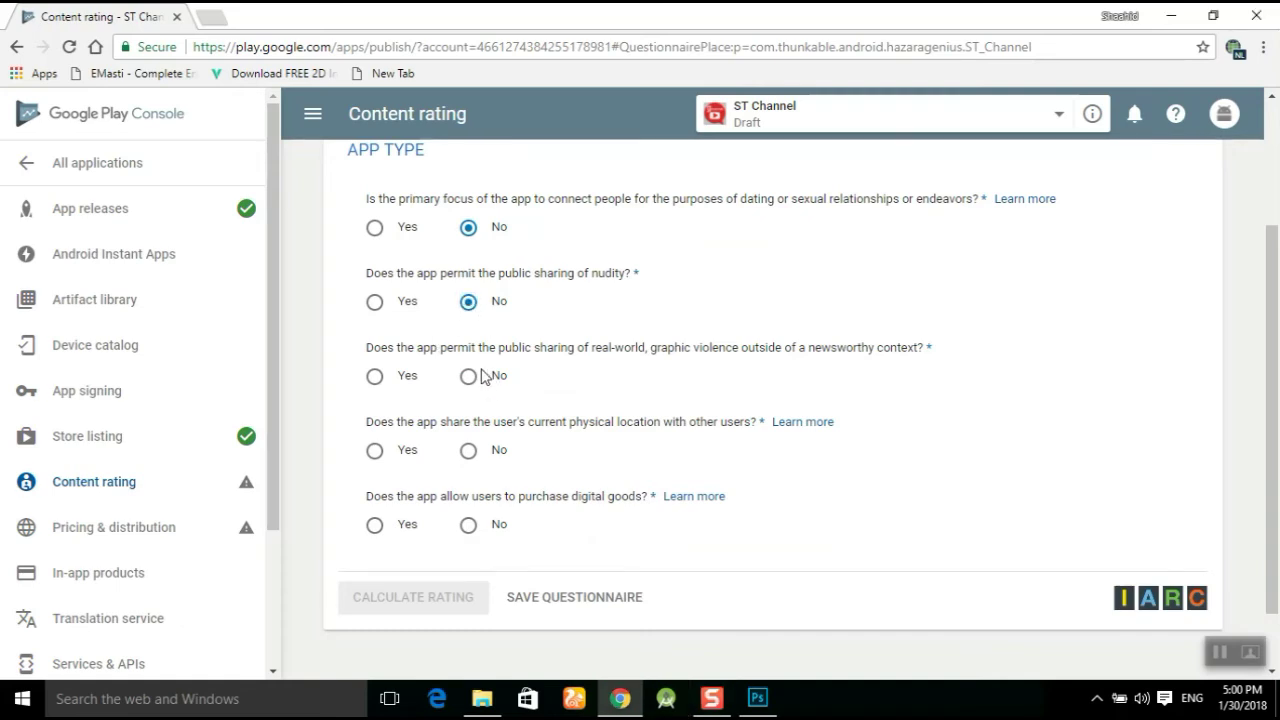
pyautogui.click(468, 376)
pyautogui.click(468, 450)
pyautogui.click(468, 525)
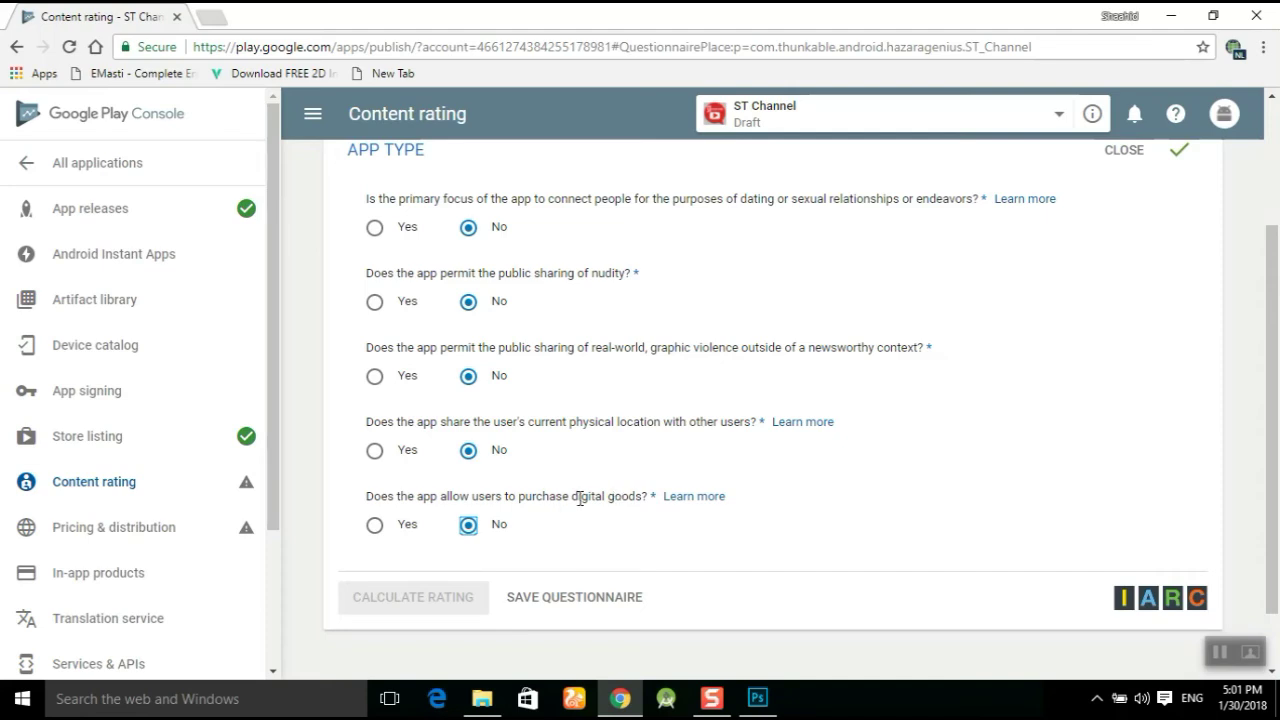
pyautogui.scroll(-1, 580, 500)
pyautogui.scroll(3, 580, 505)
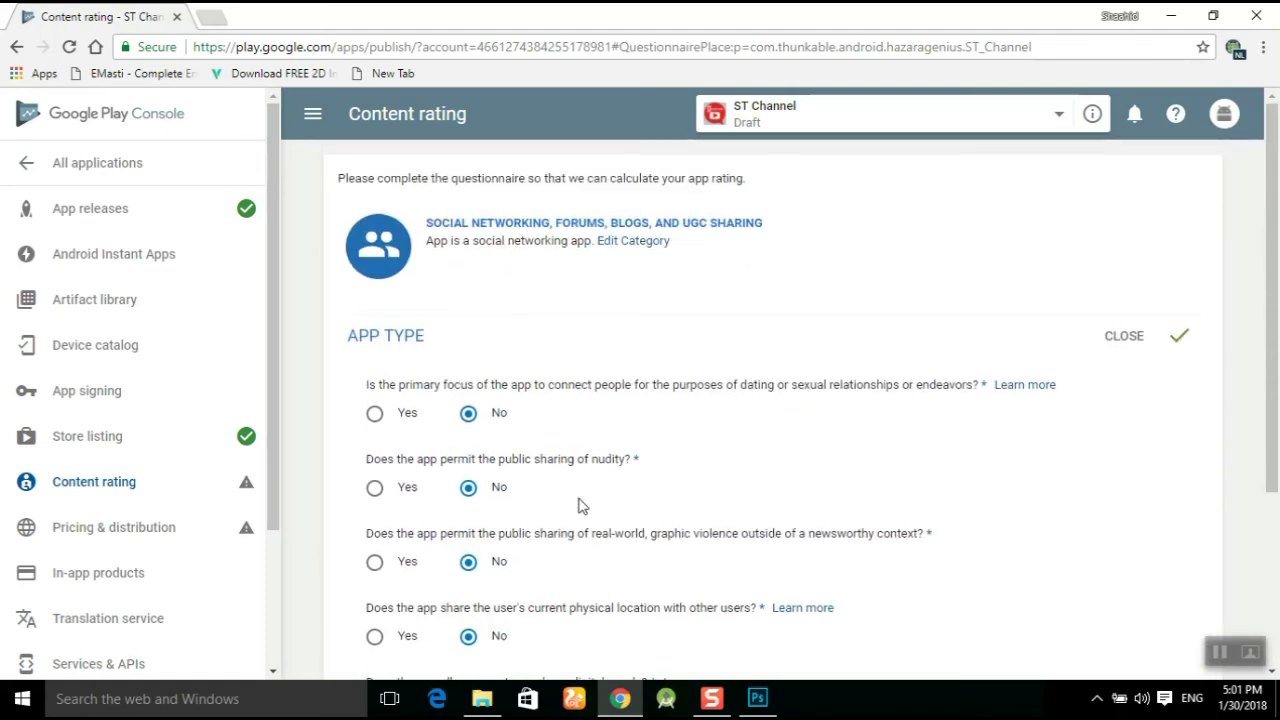
pyautogui.scroll(-3, 583, 505)
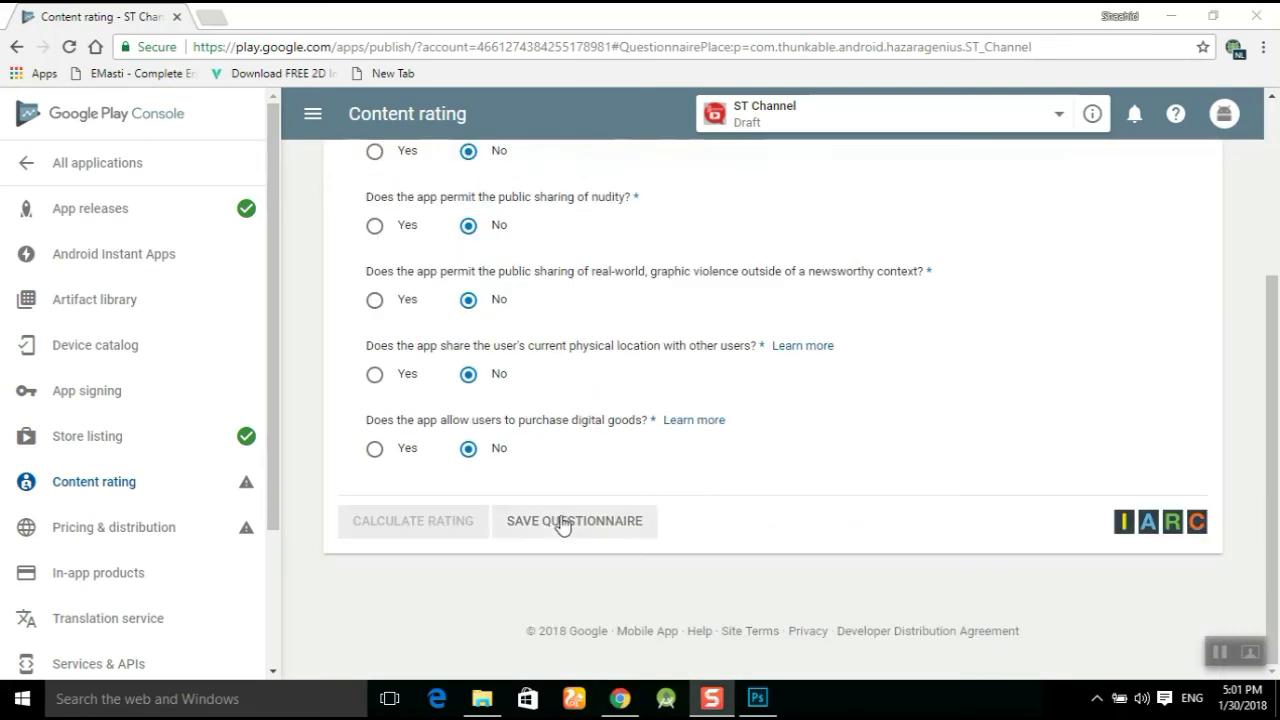
pyautogui.click(583, 522)
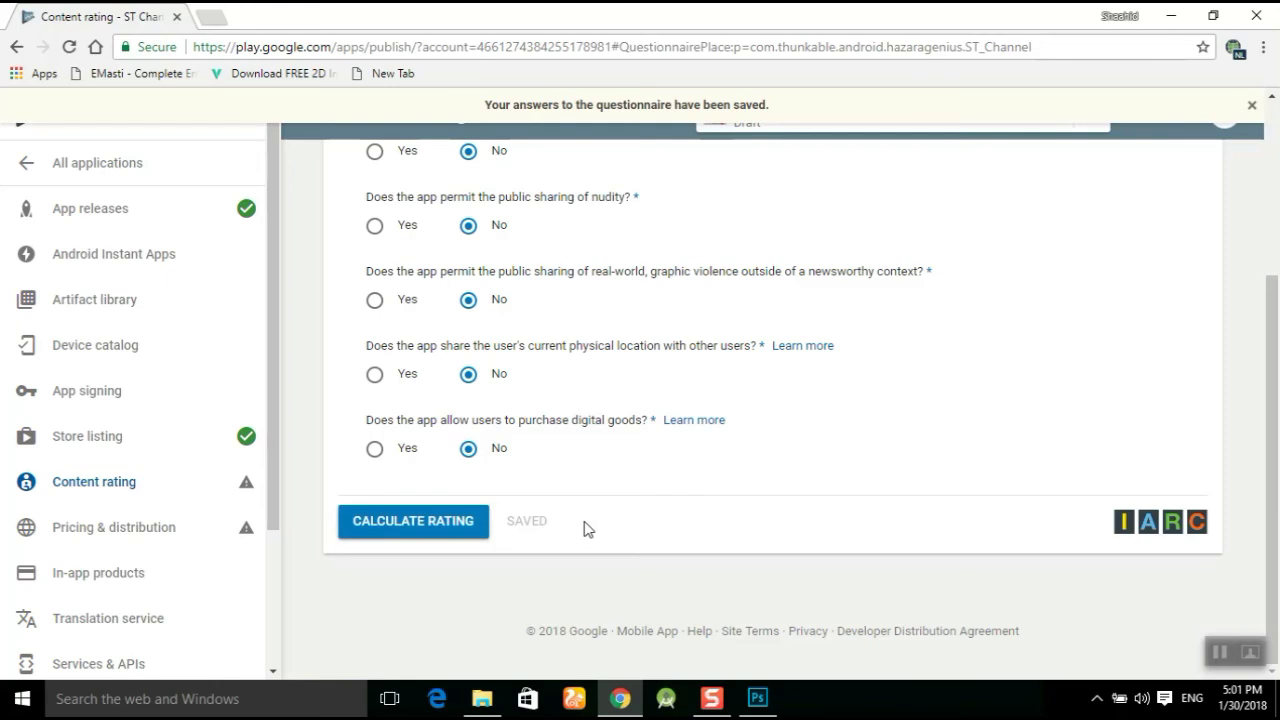
# Calculate the age ratings from the questionnaire answers and apply the calculated rating.
pyautogui.click(414, 522)
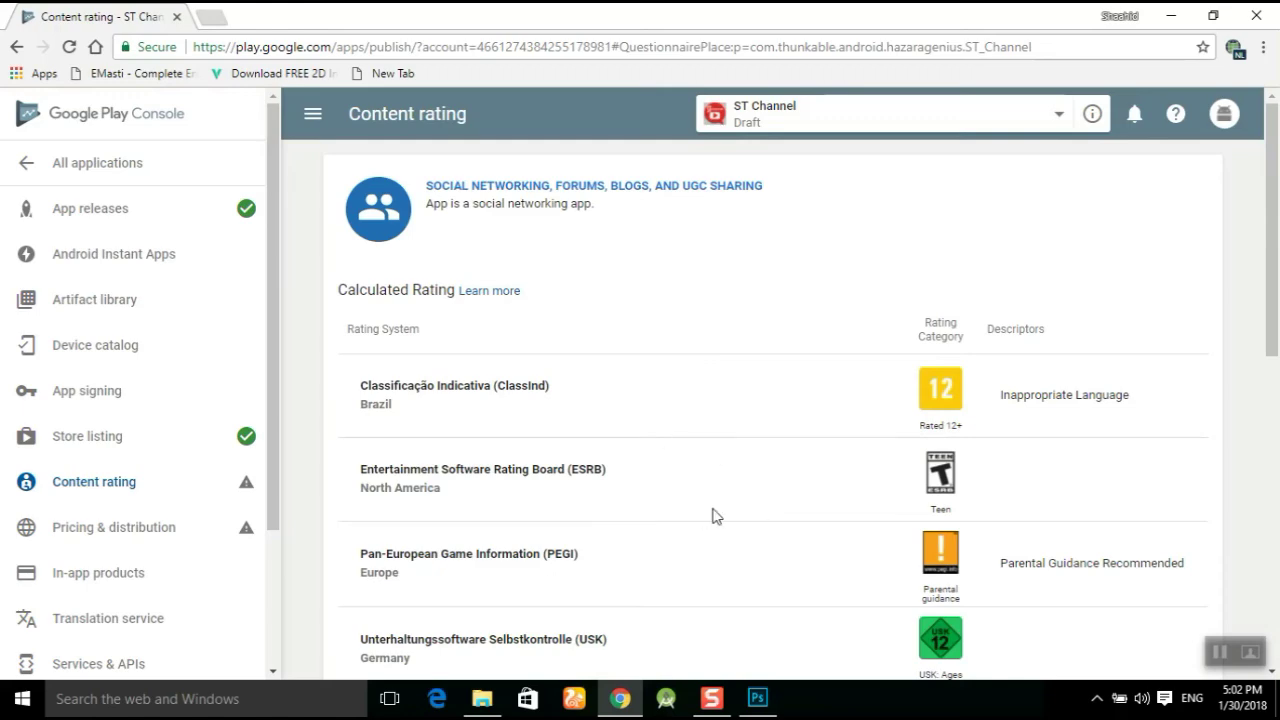
pyautogui.scroll(-7, 714, 513)
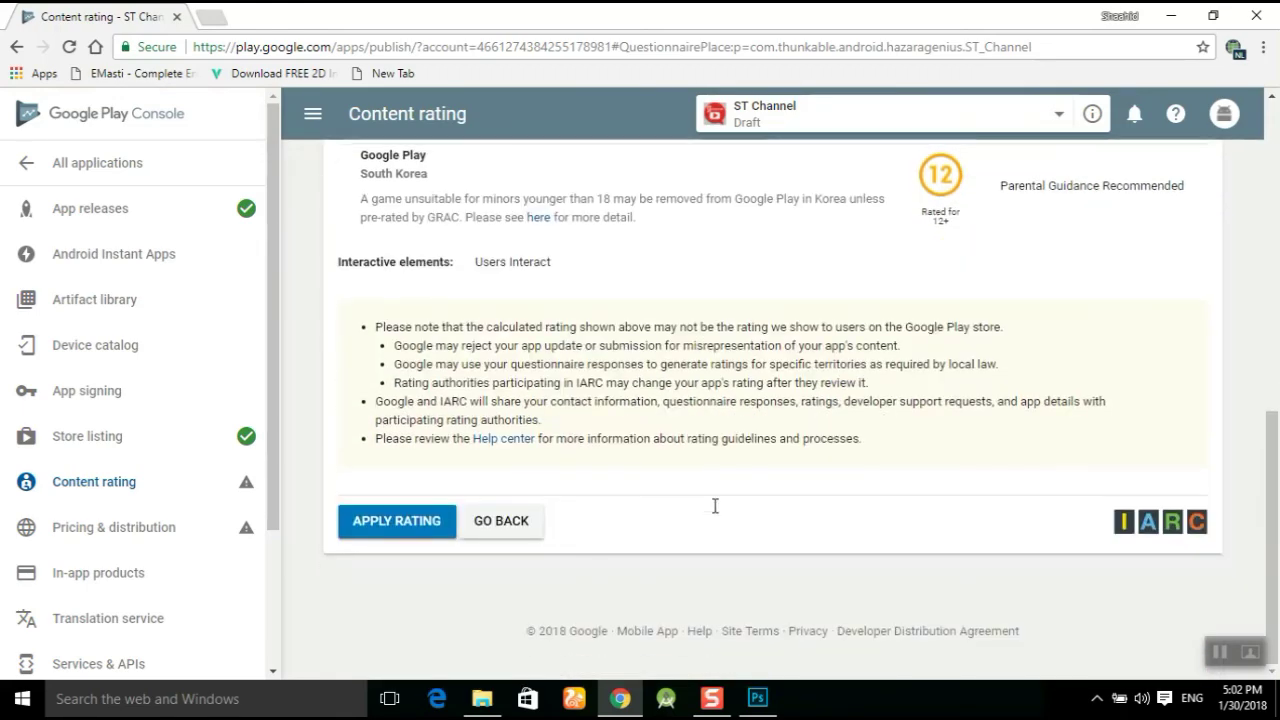
pyautogui.click(401, 522)
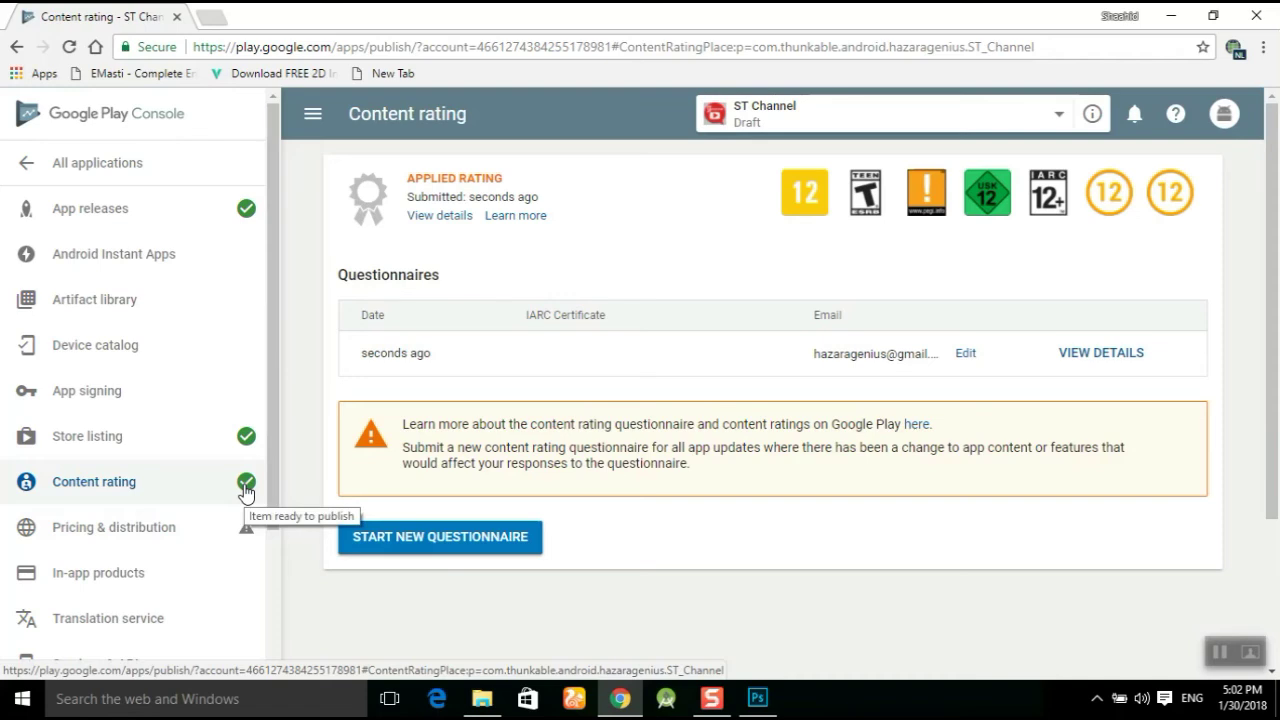
pyautogui.moveTo(240, 542)
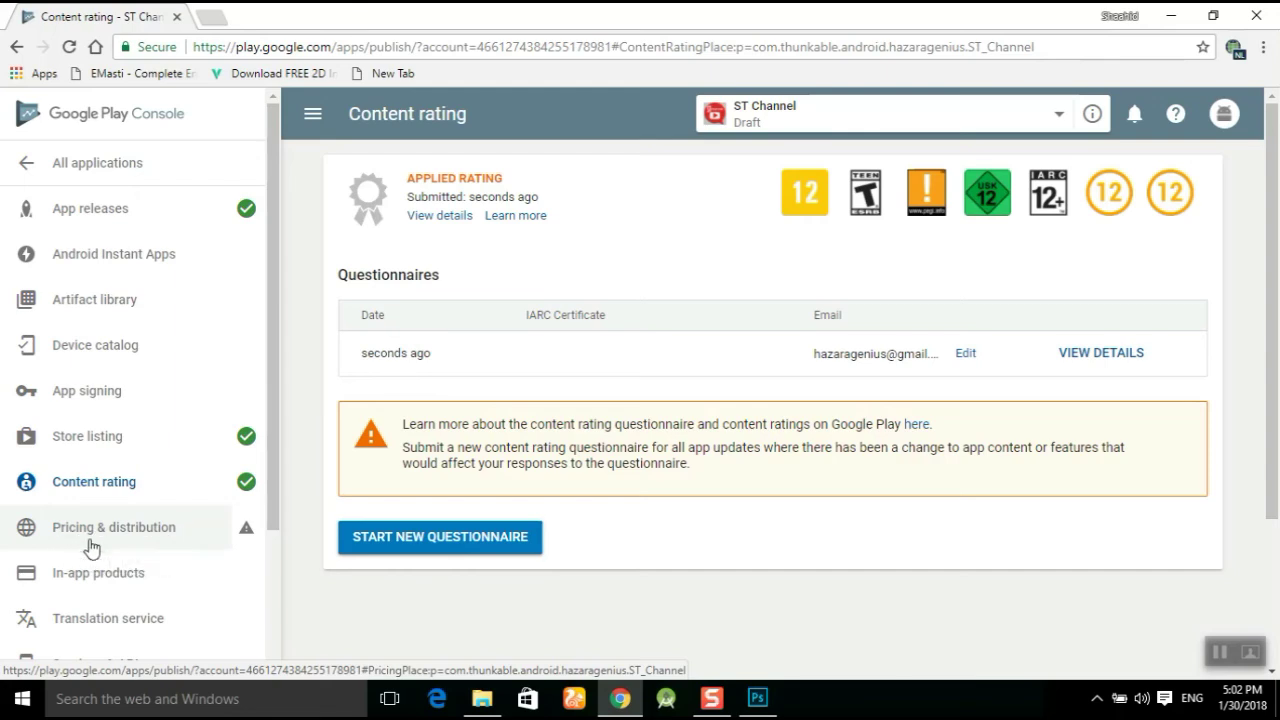
# In Pricing & distribution, make the app available in all 142 countries.
pyautogui.click(103, 530)
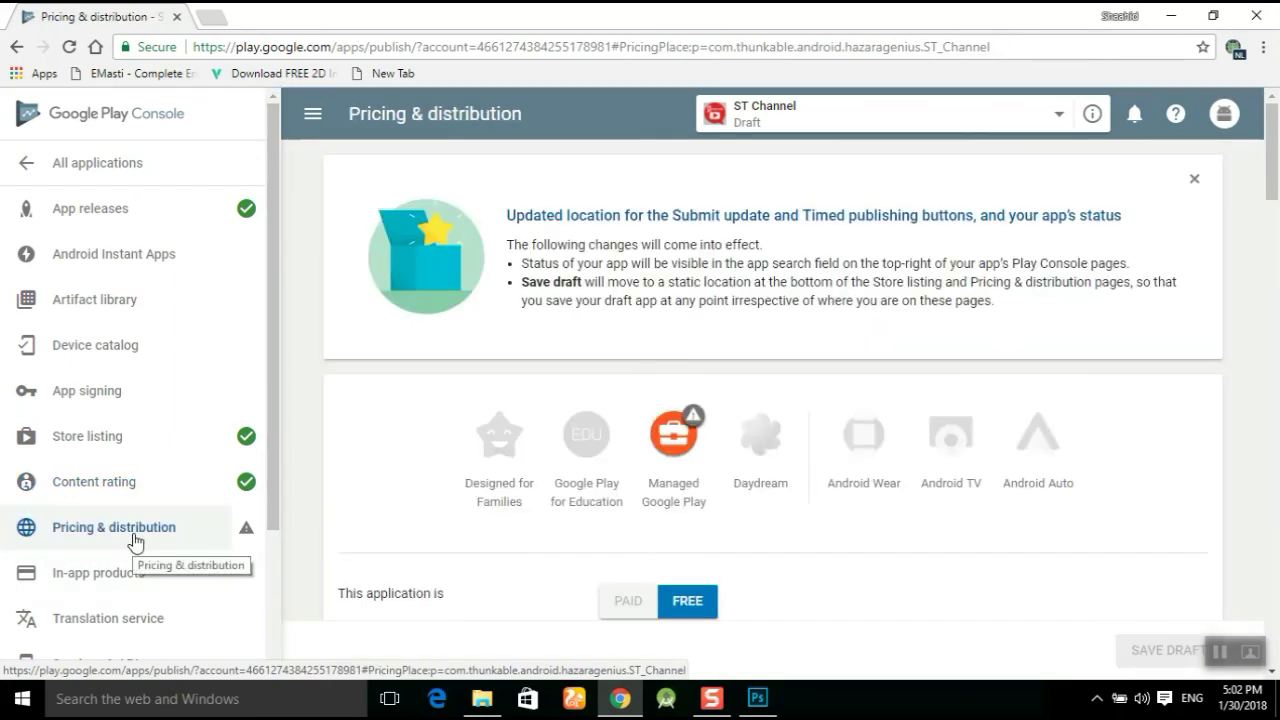
pyautogui.scroll(-1, 386, 468)
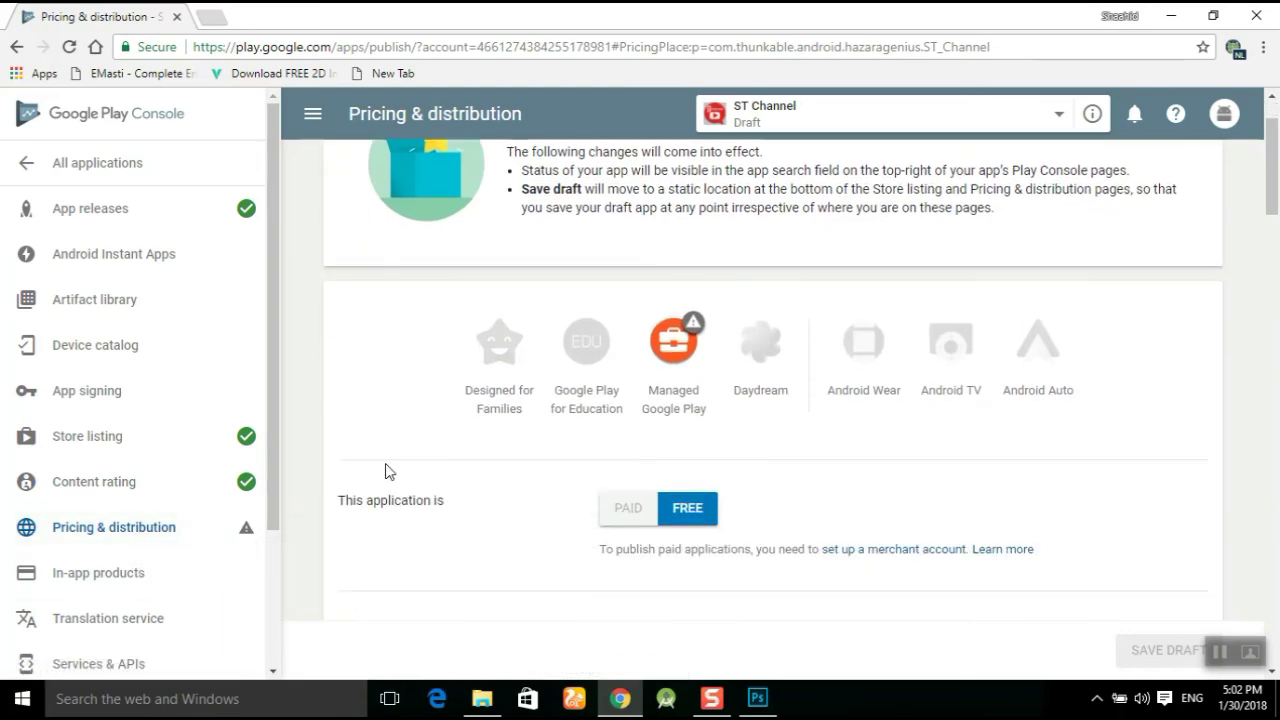
pyautogui.scroll(-3, 389, 471)
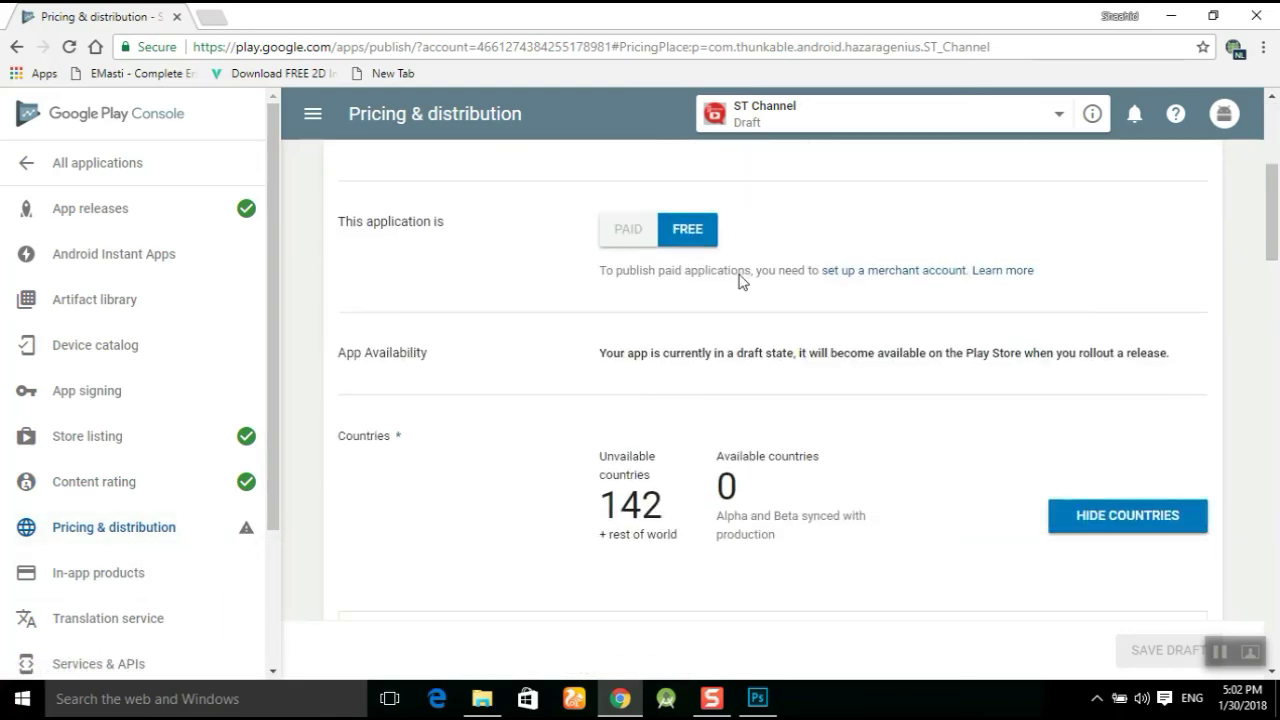
pyautogui.scroll(-2, 855, 371)
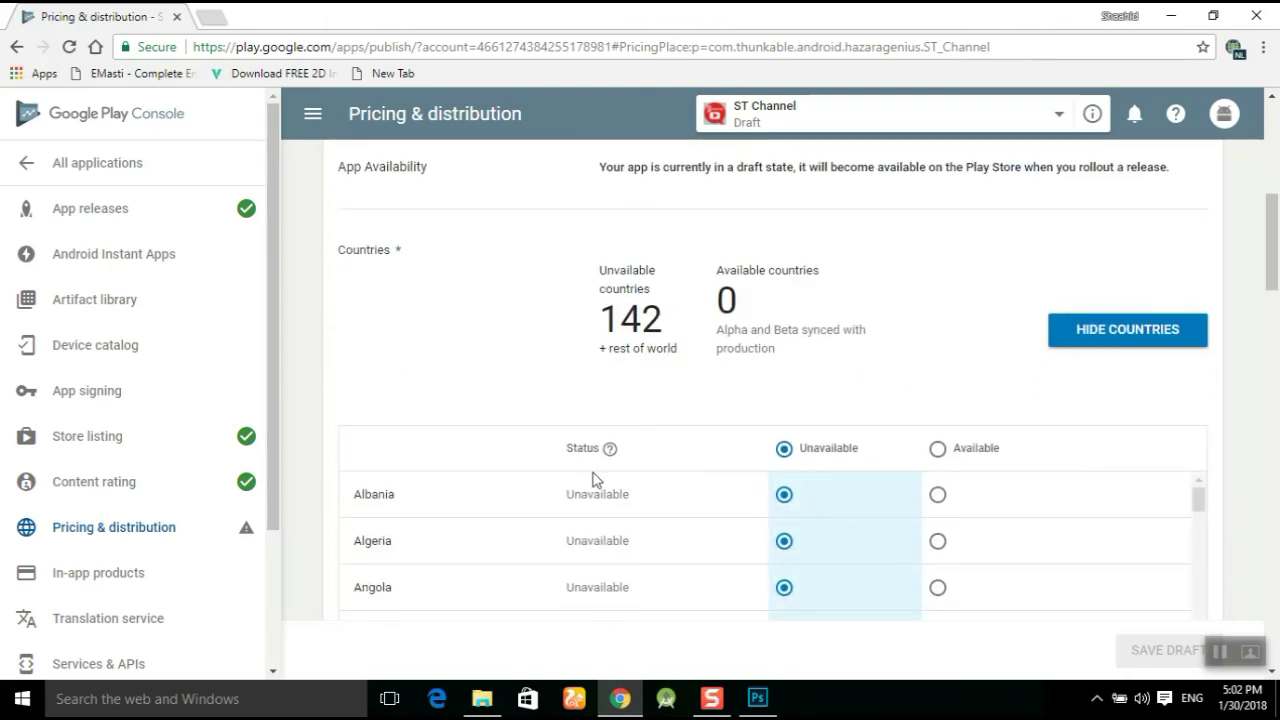
pyautogui.scroll(-2, 592, 480)
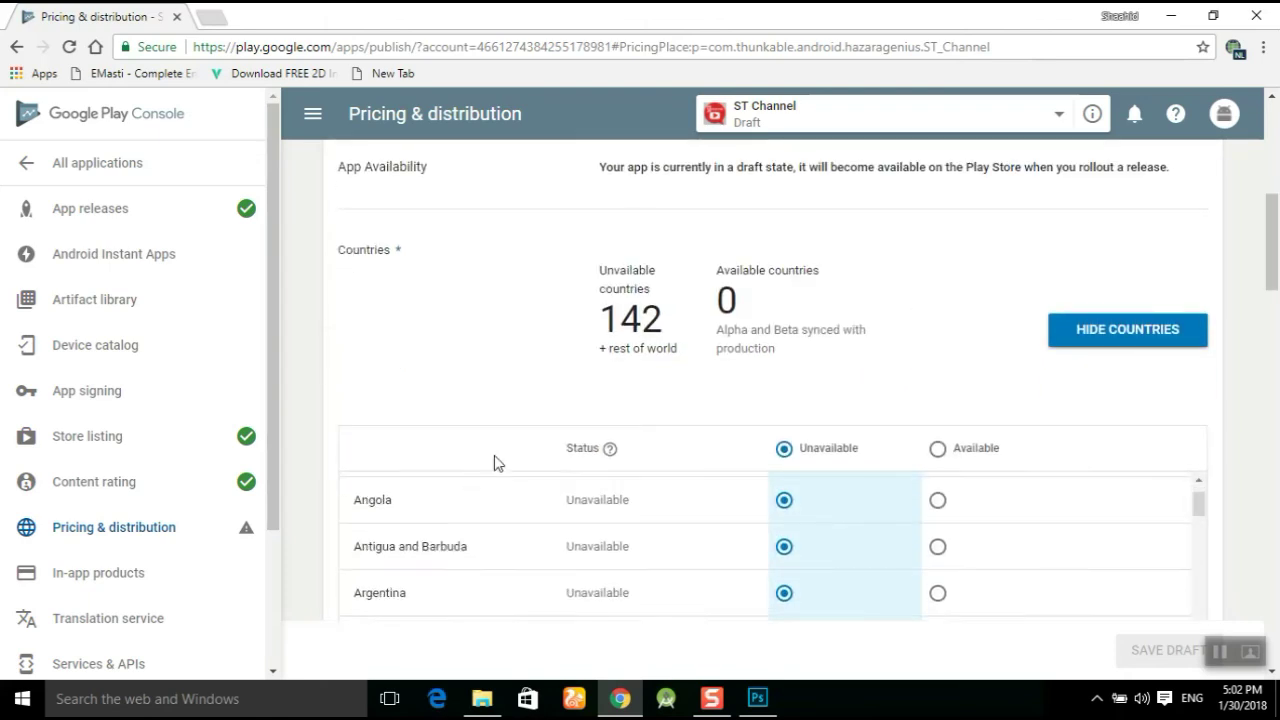
pyautogui.click(936, 452)
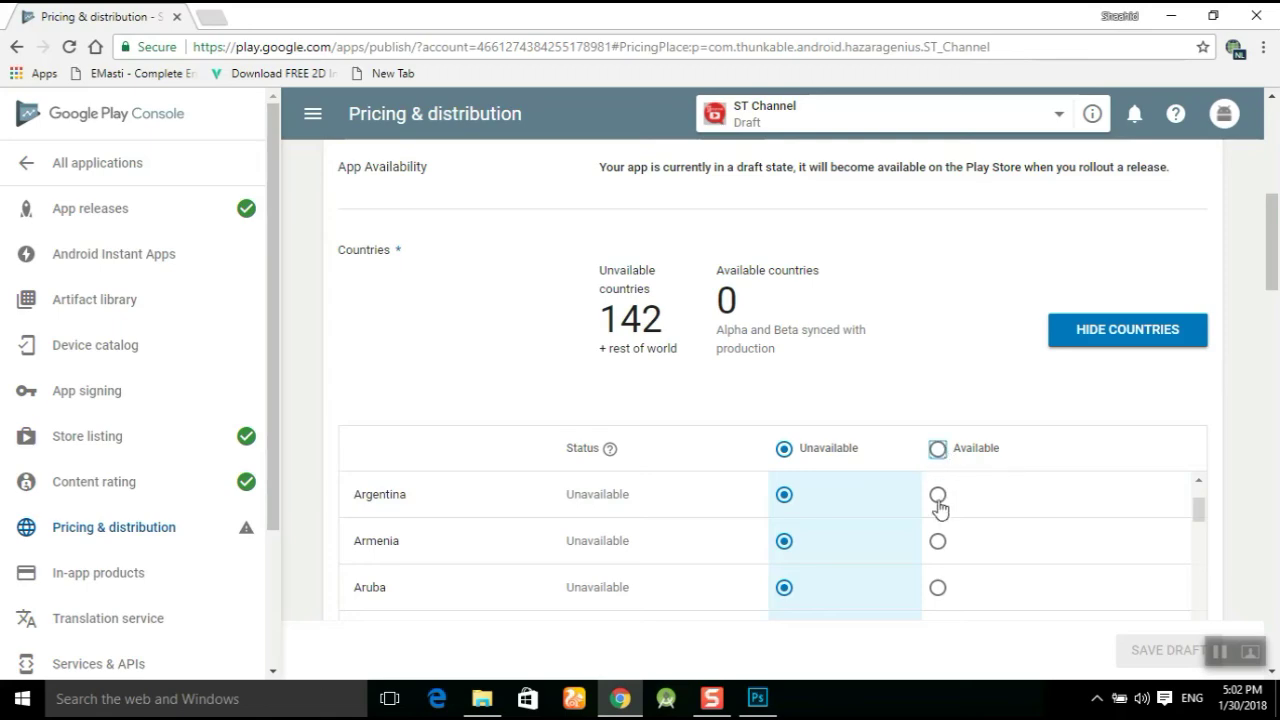
# Answer No to the Primarily Child-Directed question.
pyautogui.scroll(-1, 937, 520)
pyautogui.scroll(-1, 936, 521)
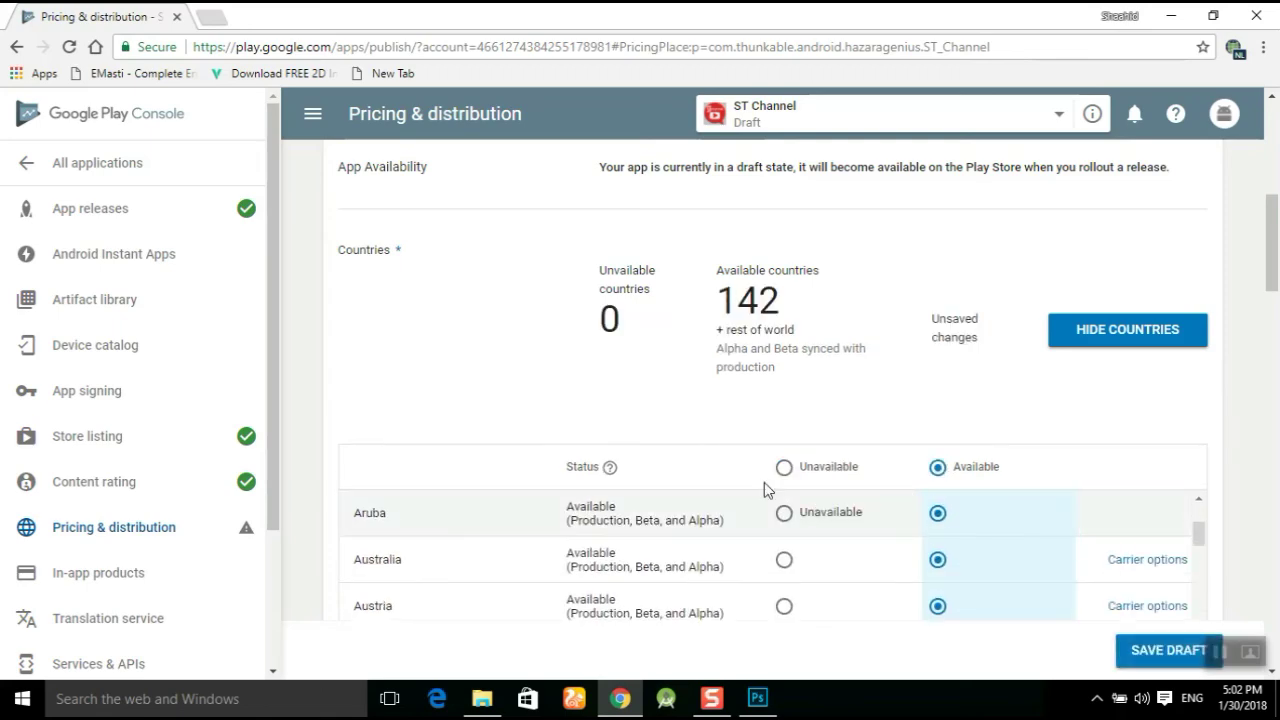
pyautogui.scroll(3, 820, 506)
pyautogui.scroll(-3, 1100, 448)
pyautogui.scroll(-4, 1155, 447)
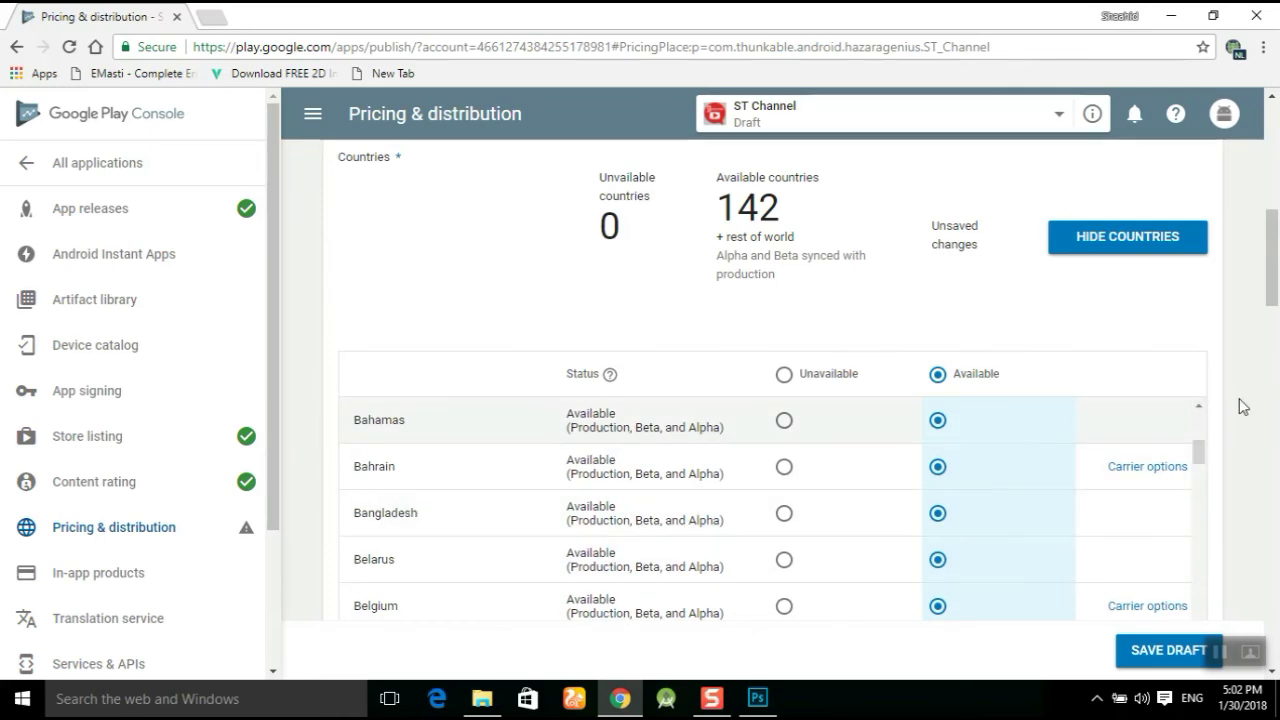
pyautogui.moveTo(1274, 263); pyautogui.dragTo(1275, 355)
pyautogui.click(607, 388)
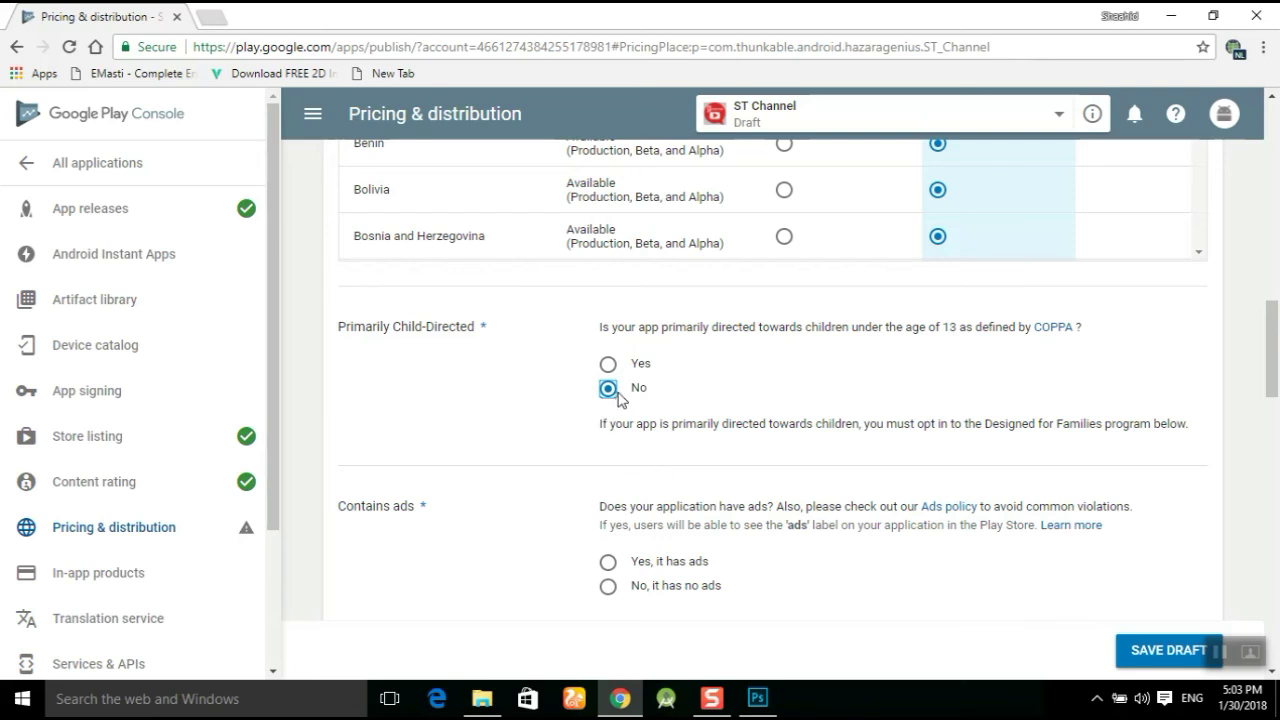
# Declare that the app contains ads.
pyautogui.scroll(-1, 617, 398)
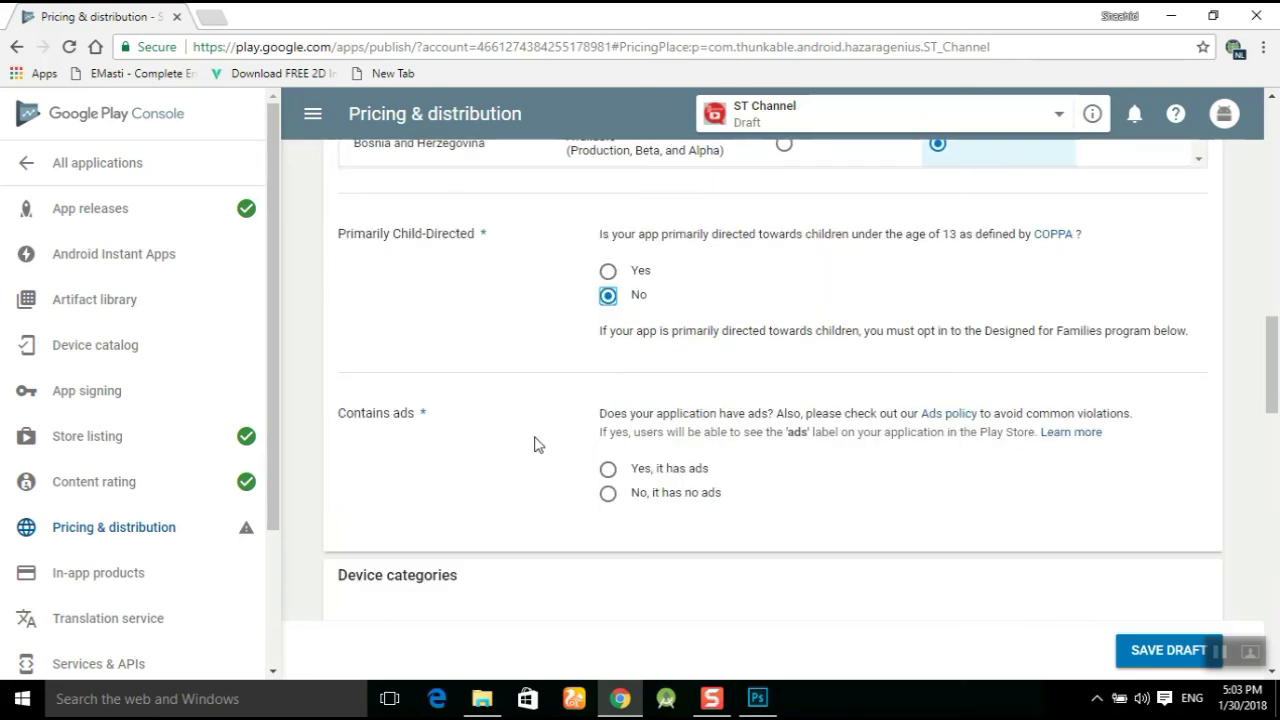
pyautogui.click(607, 470)
pyautogui.scroll(-3, 531, 483)
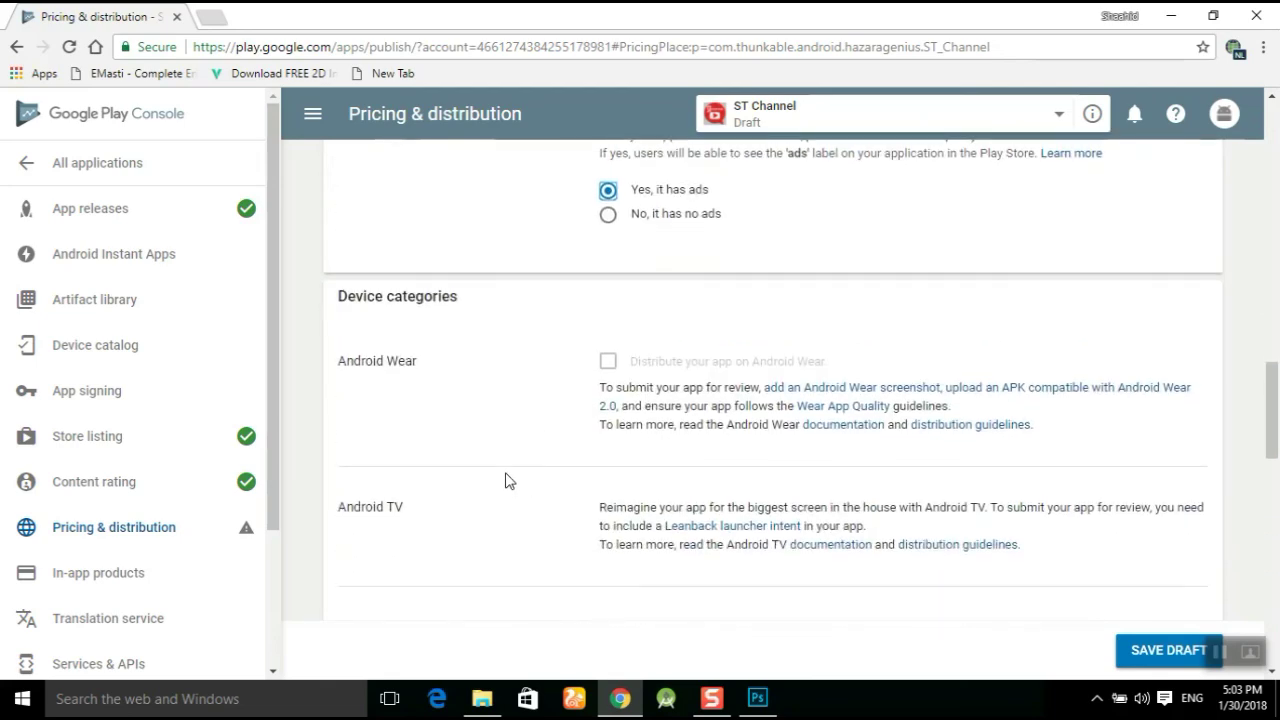
pyautogui.scroll(-10, 505, 481)
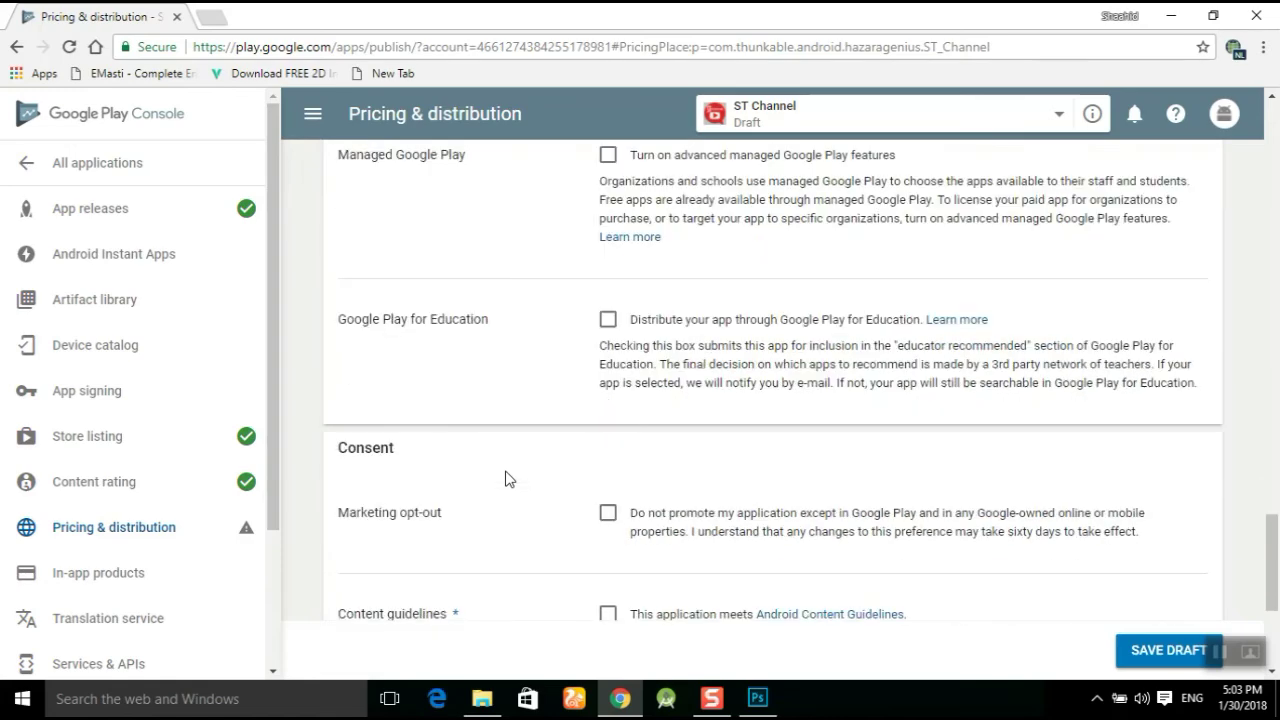
pyautogui.scroll(-2, 505, 479)
pyautogui.scroll(-2, 500, 476)
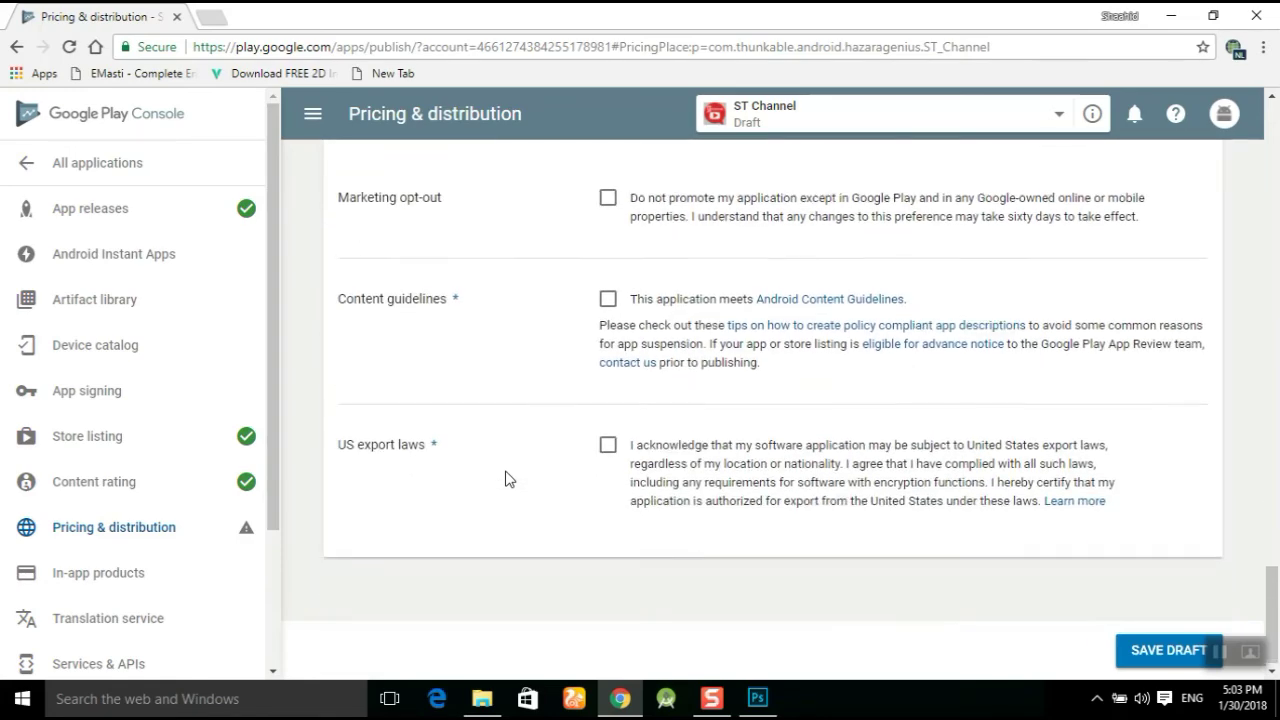
# Accept the Content guidelines and US export laws, then save the draft.
pyautogui.click(608, 296)
pyautogui.click(607, 442)
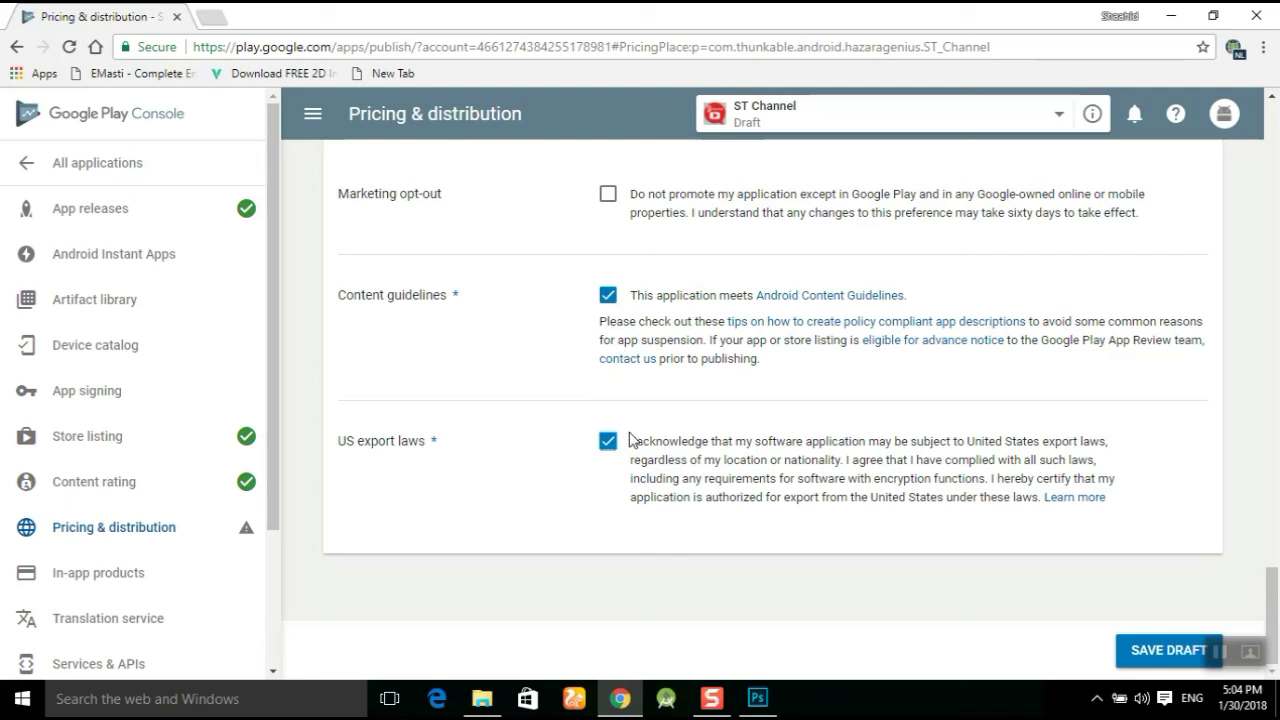
pyautogui.click(1147, 652)
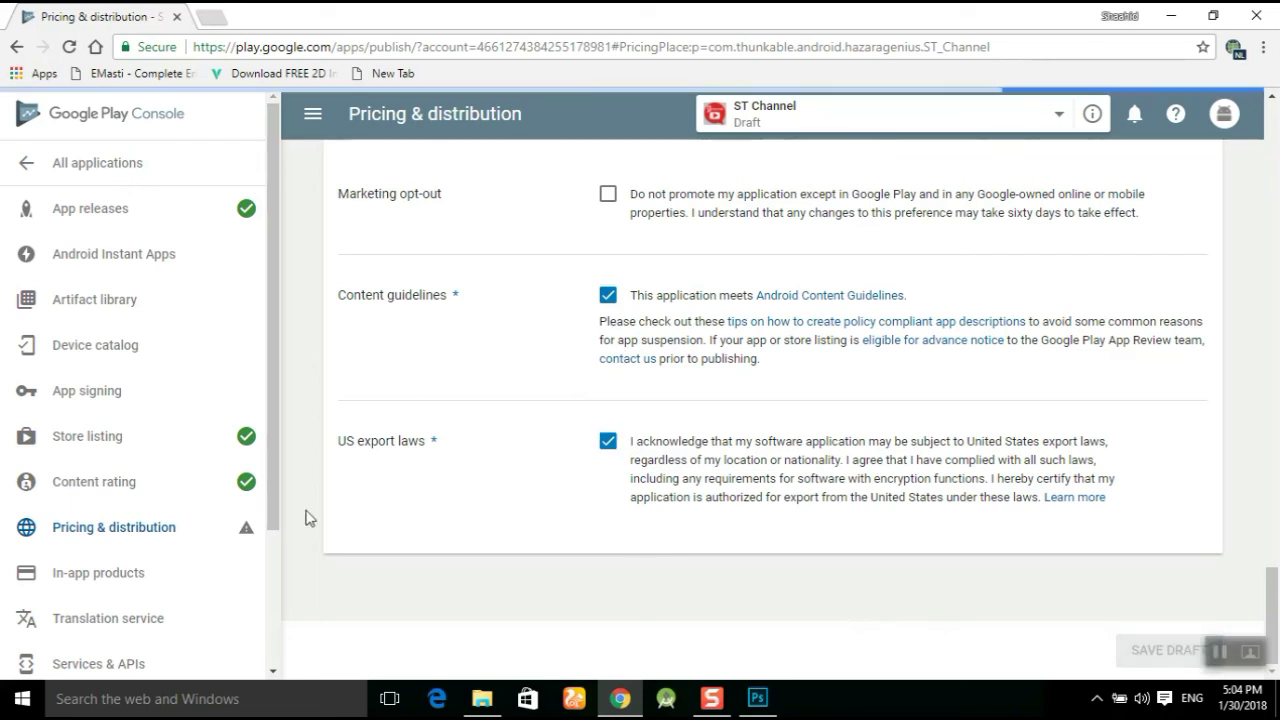
pyautogui.moveTo(246, 530)
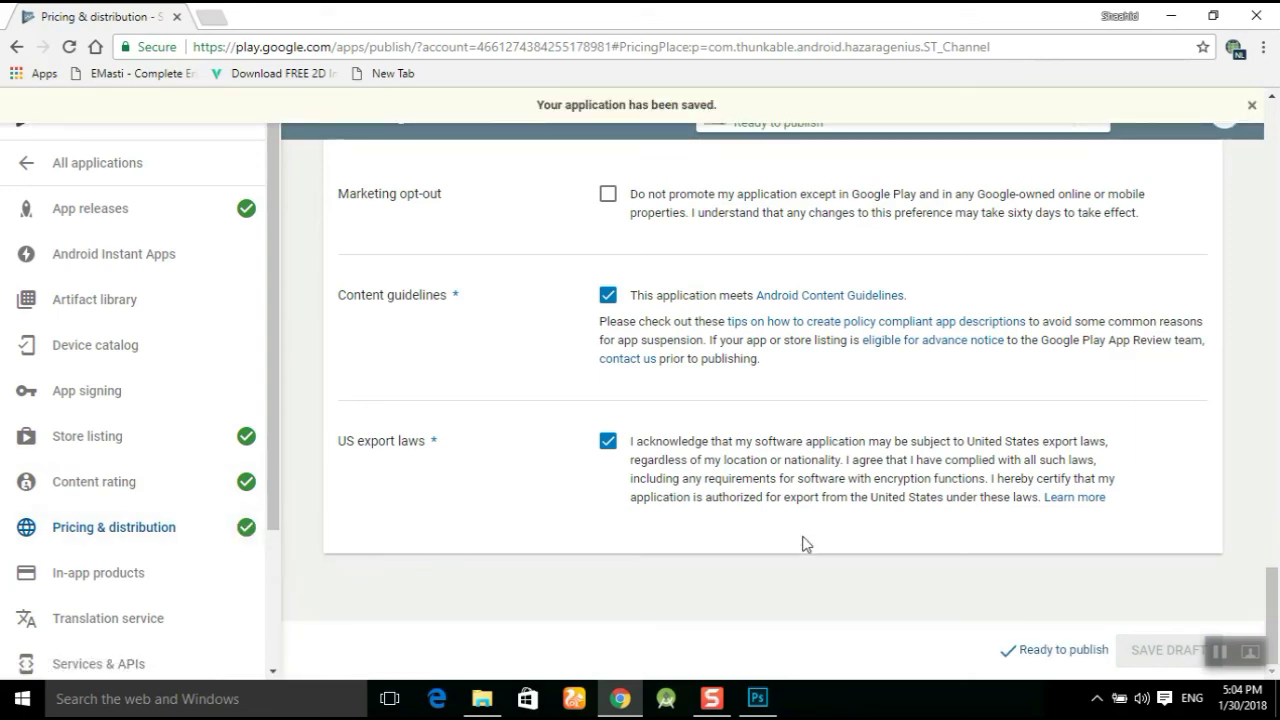
pyautogui.scroll(3, 480, 508)
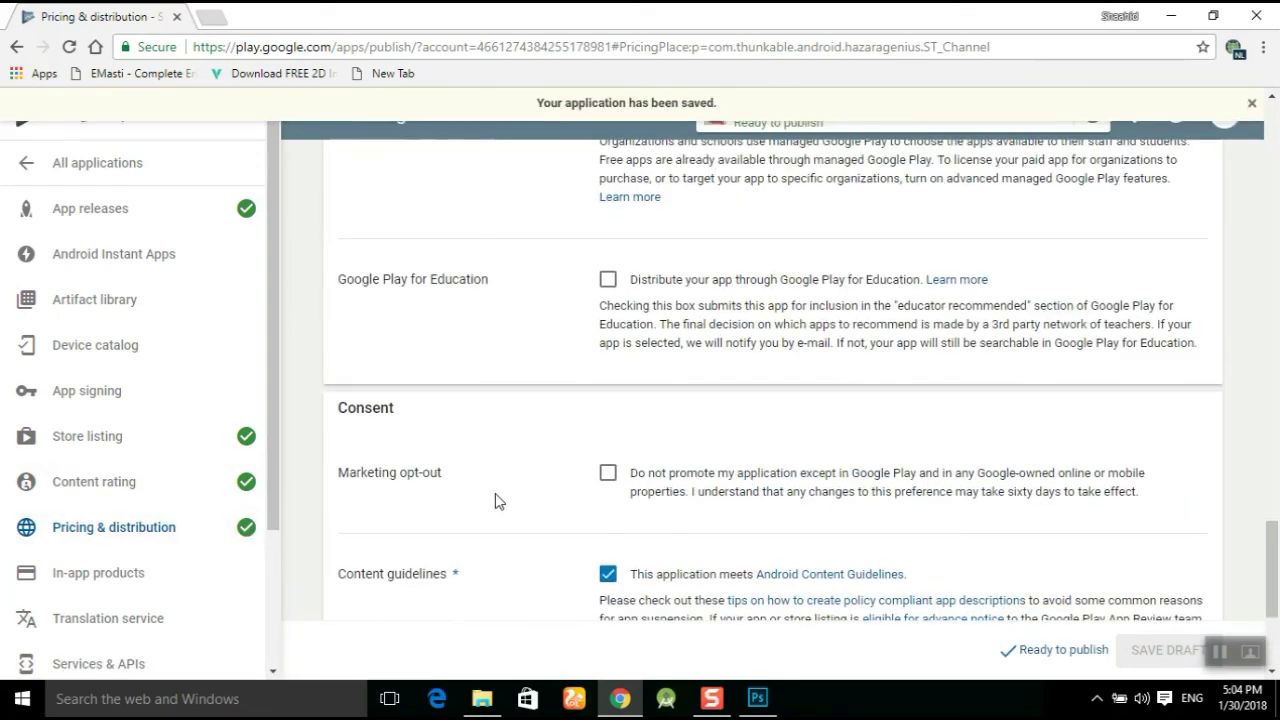
# Review production release 1.0 and start its rollout to production, confirming availability to all users.
pyautogui.click(162, 217)
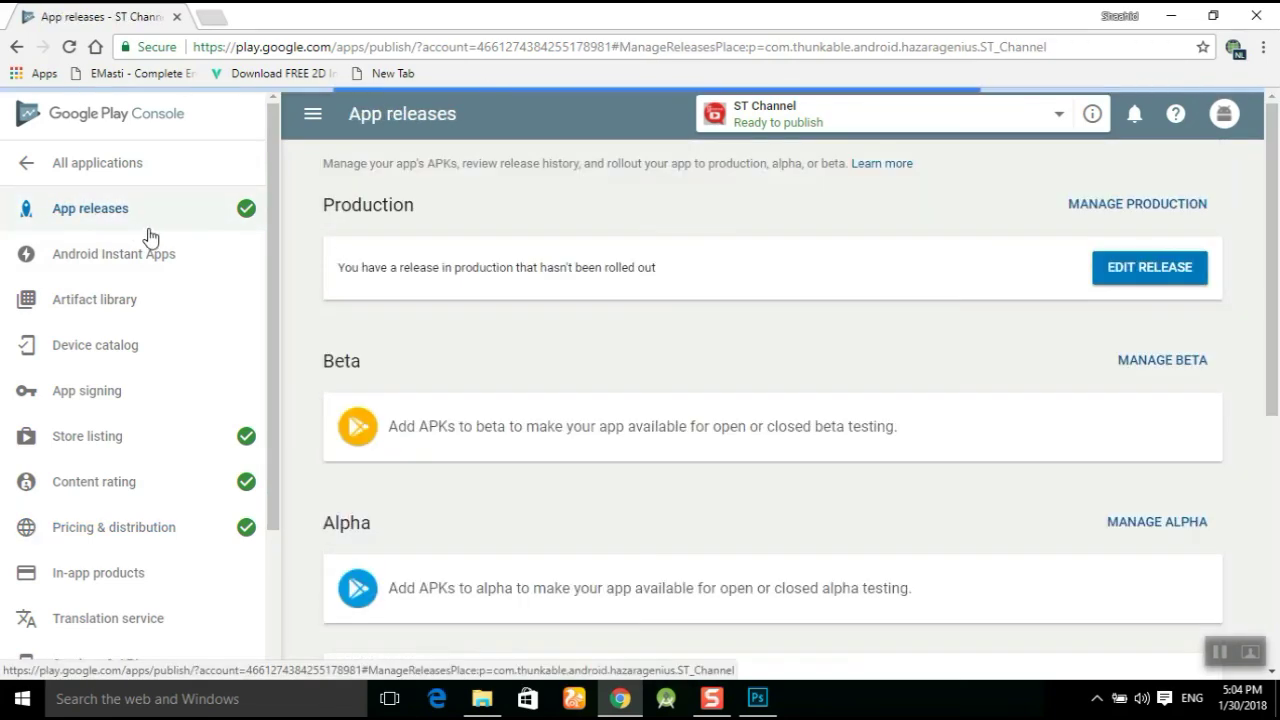
pyautogui.click(1172, 266)
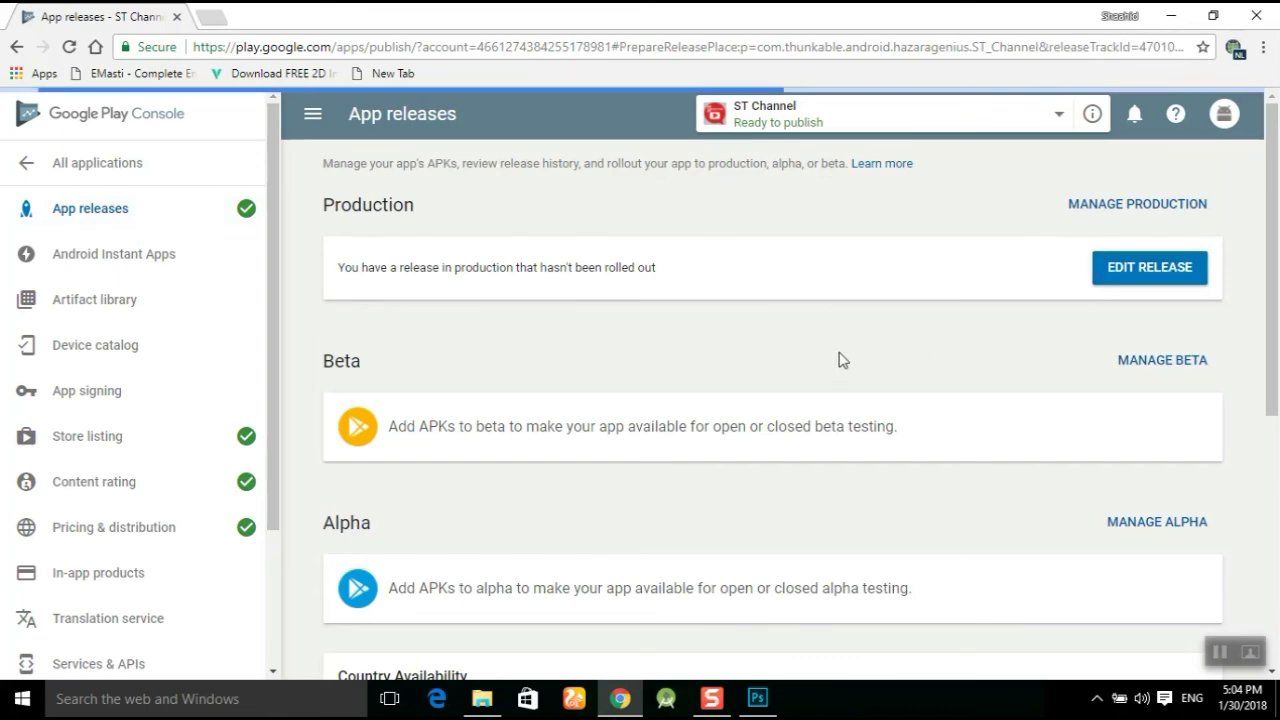
pyautogui.scroll(-10, 816, 442)
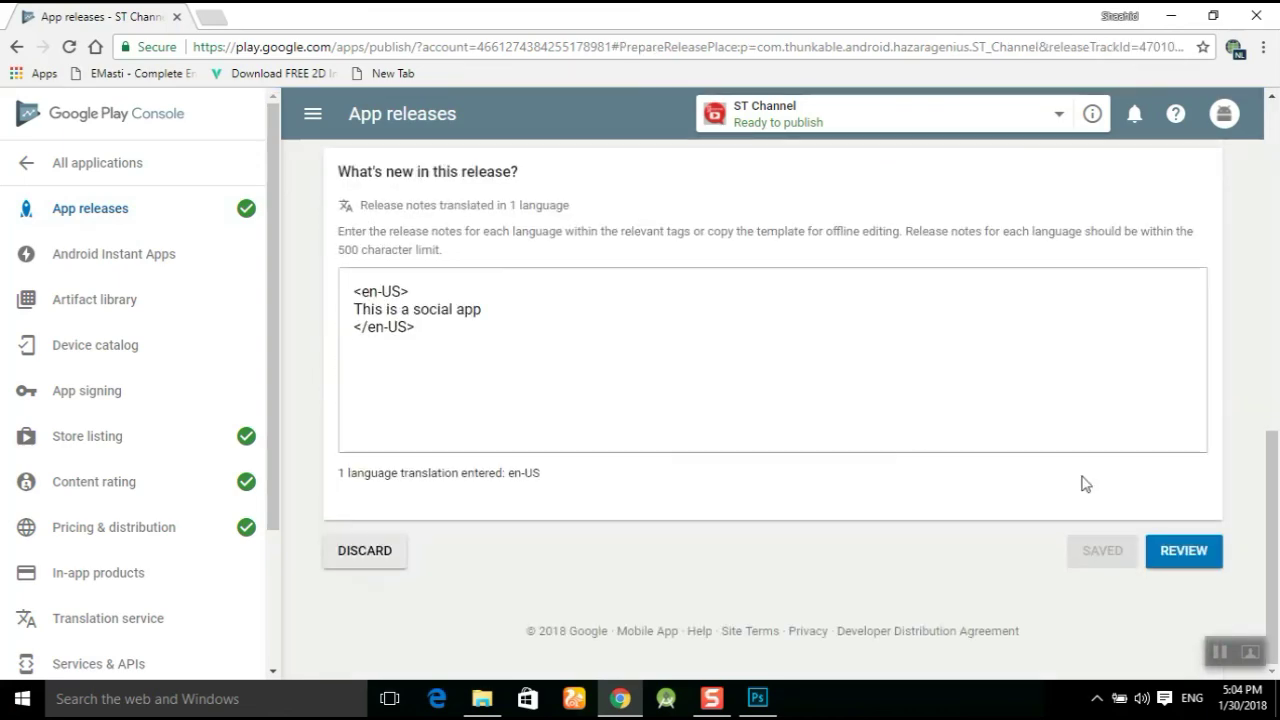
pyautogui.click(1184, 555)
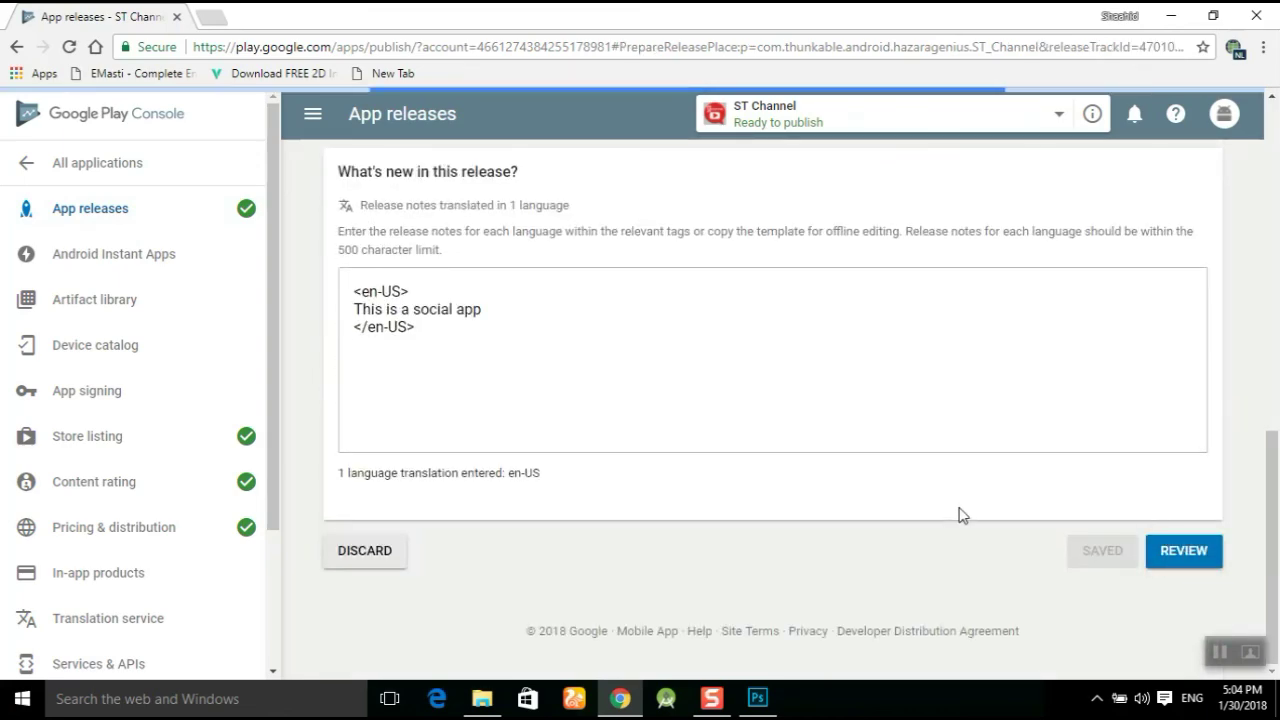
pyautogui.scroll(-3, 960, 513)
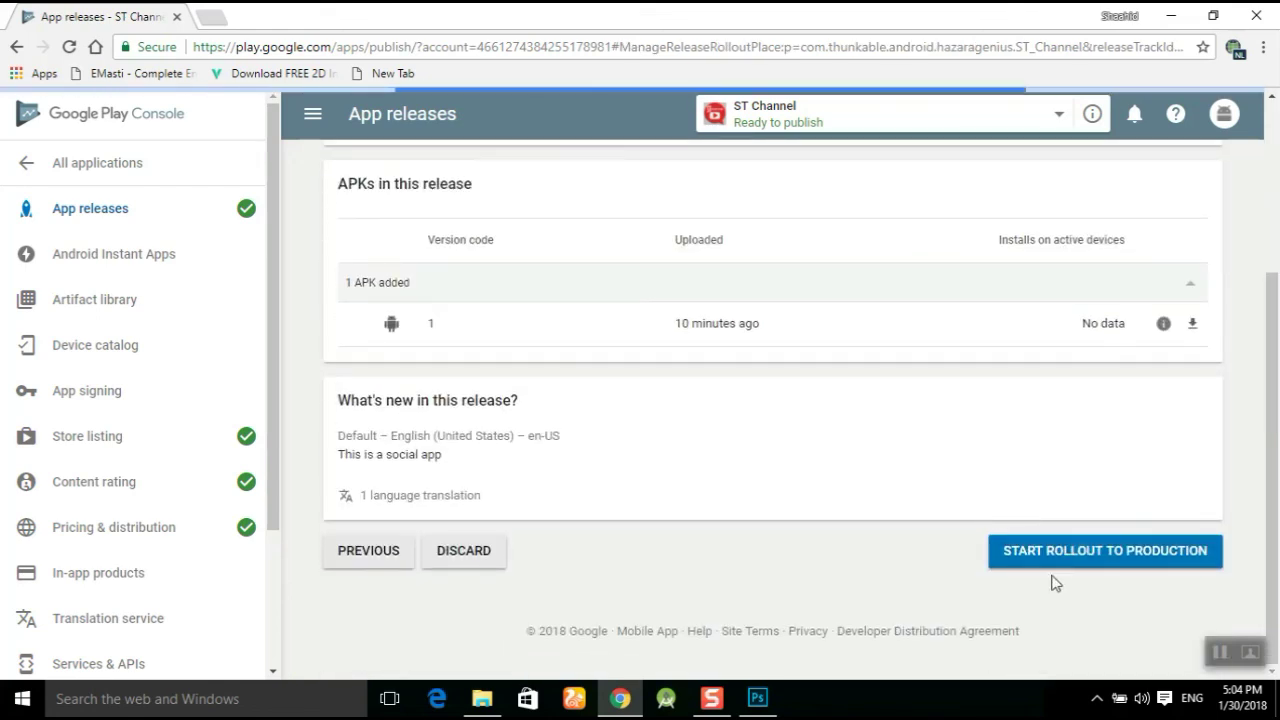
pyautogui.click(1136, 552)
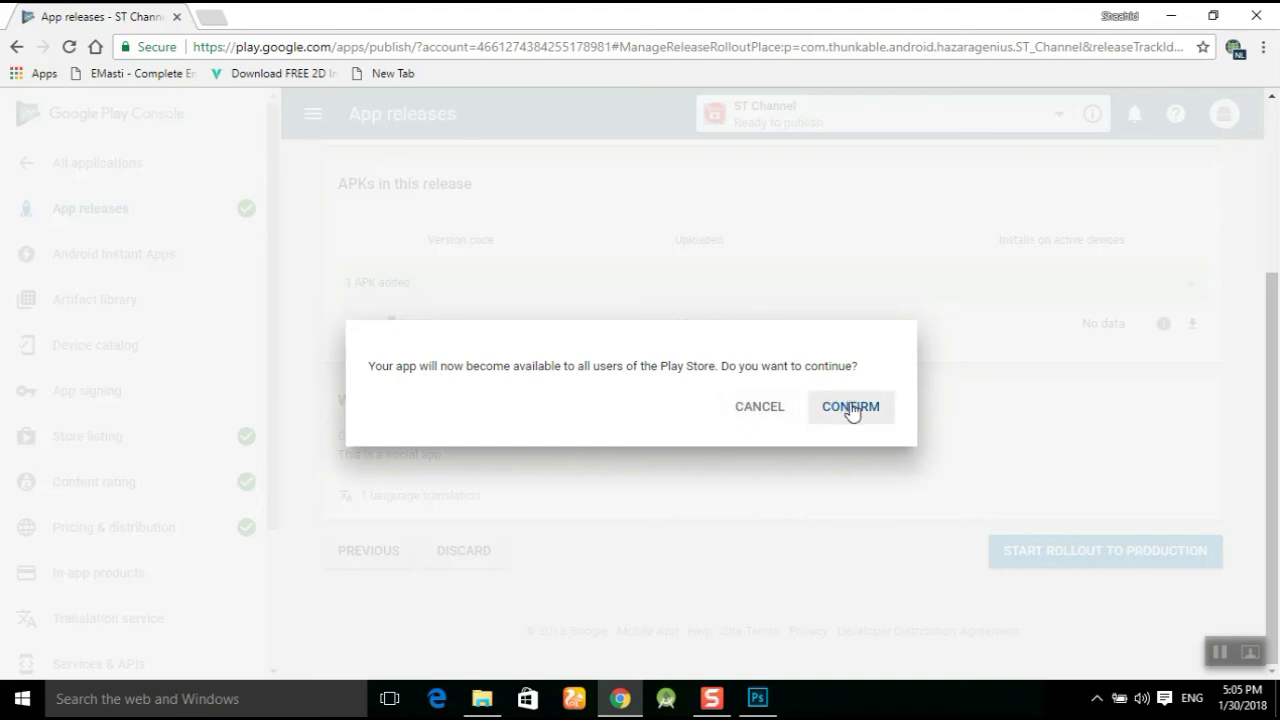
pyautogui.click(850, 407)
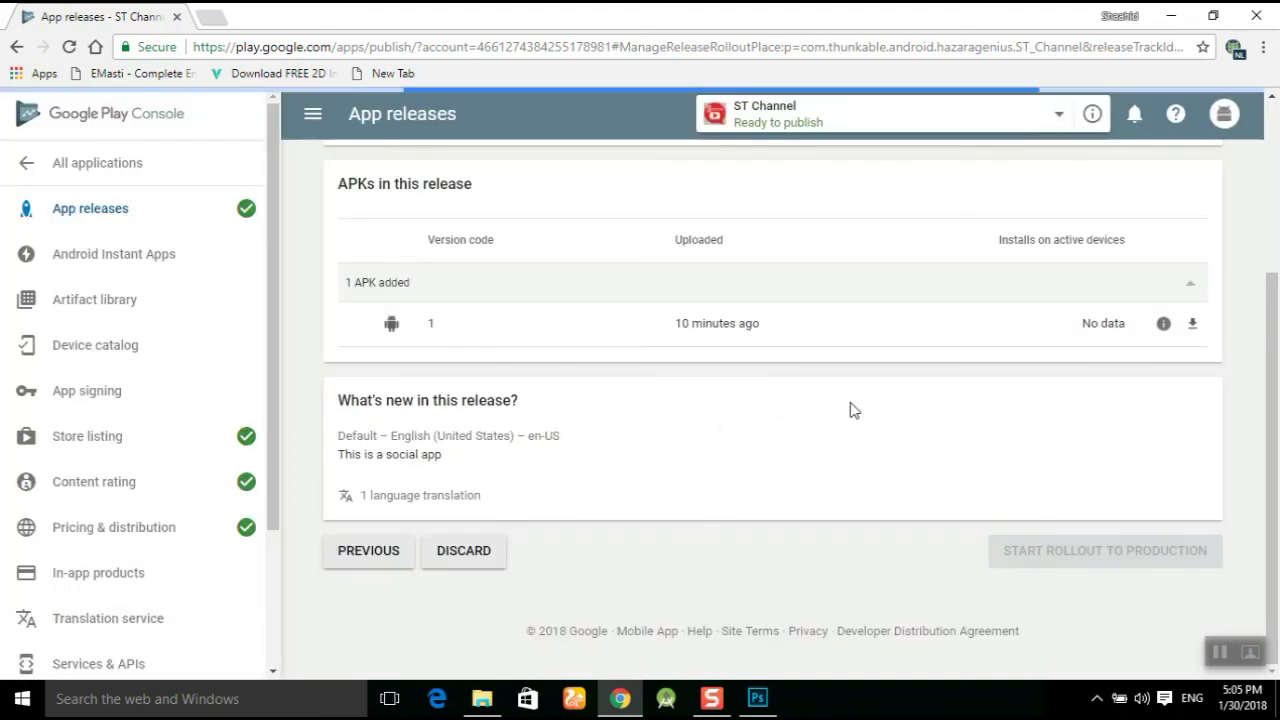